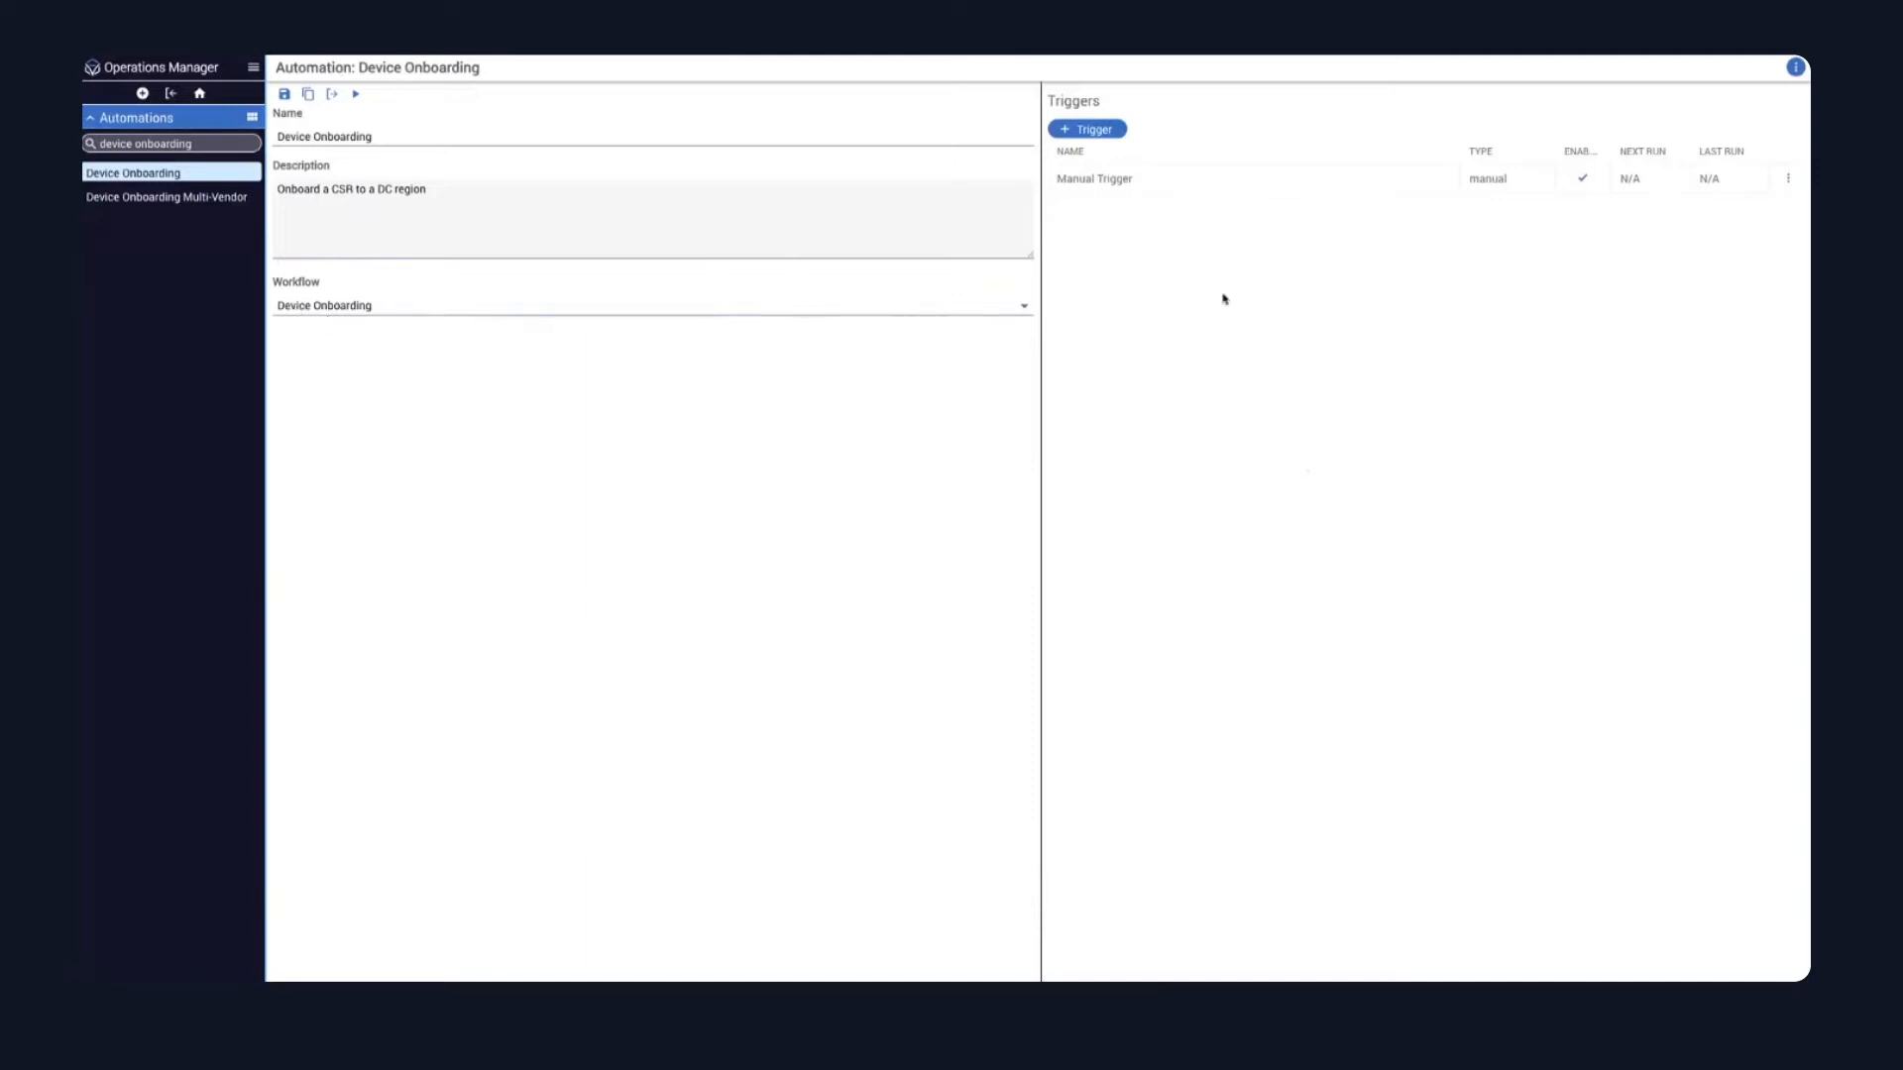
Open the Device Onboarding automation's Manual Trigger for editing and review its form data.
click(1787, 179)
click(1770, 247)
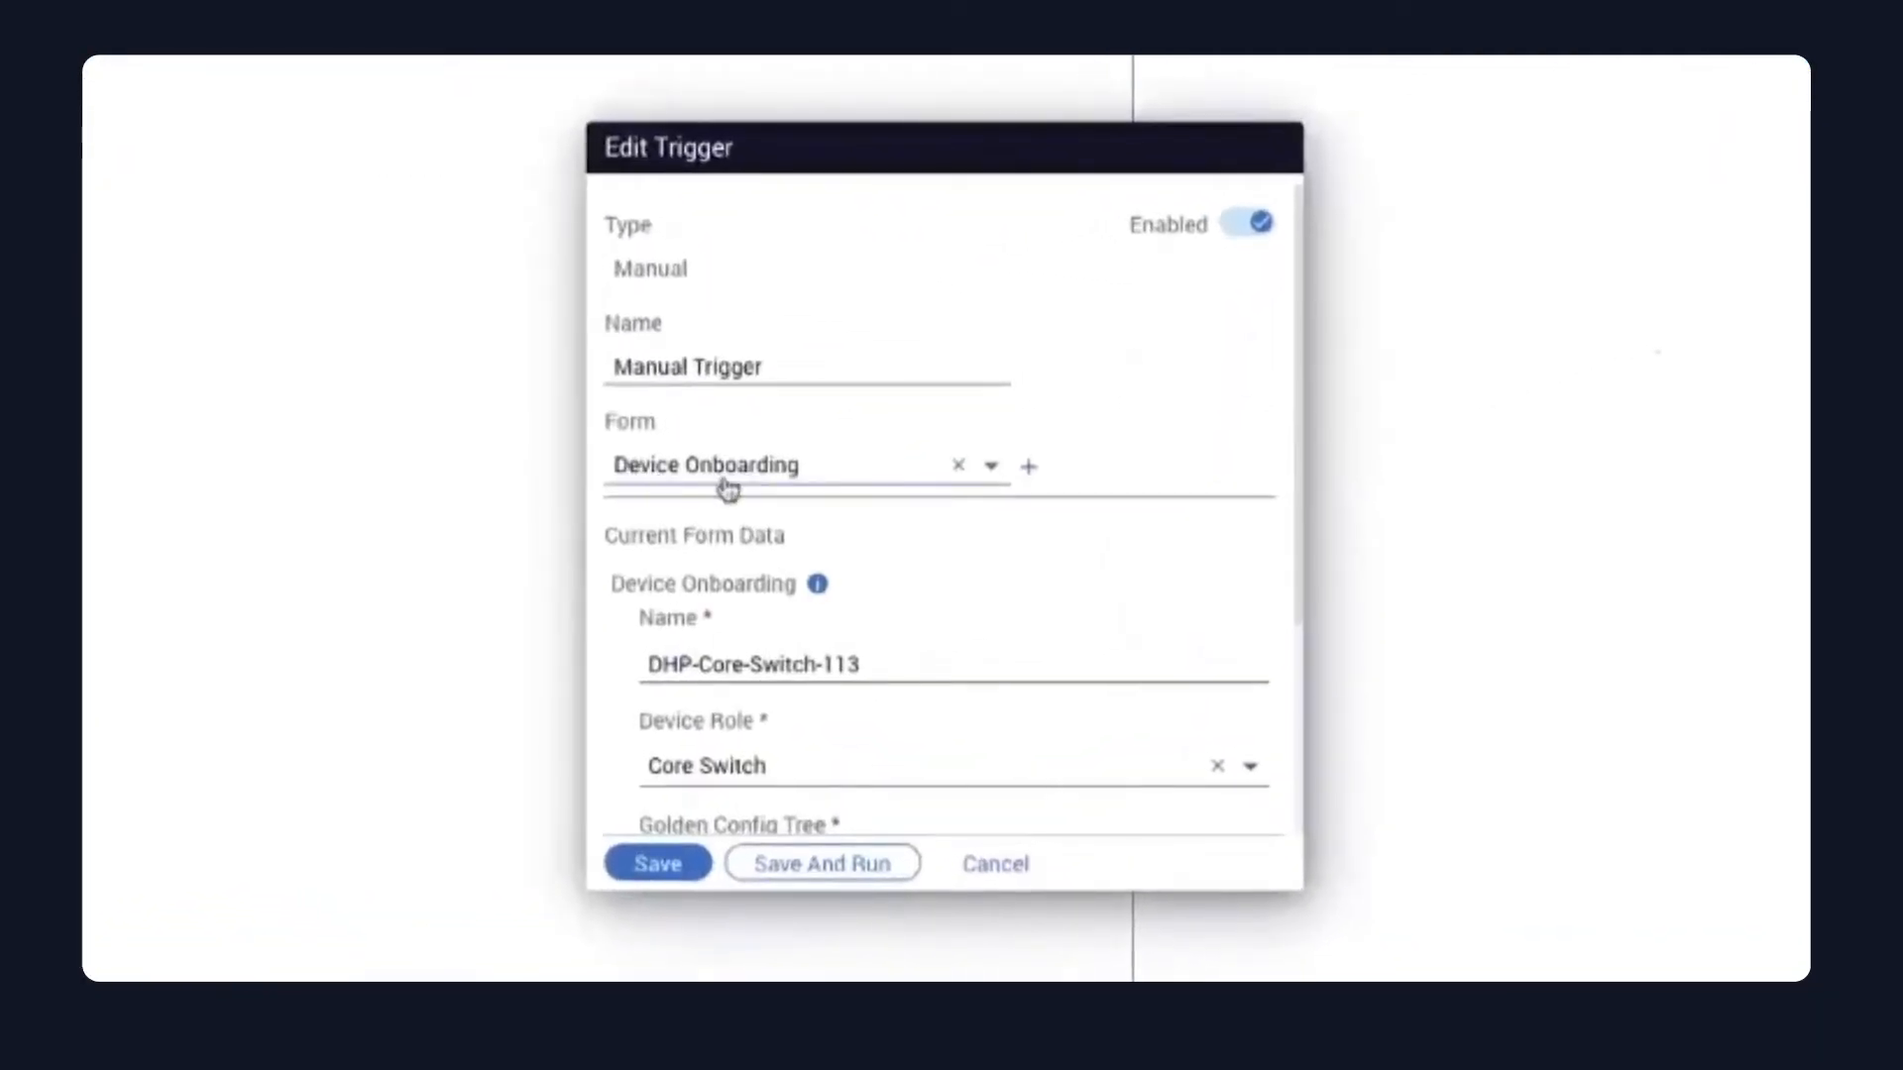
scroll(873, 676, down, 1)
scroll(873, 676, down, 5)
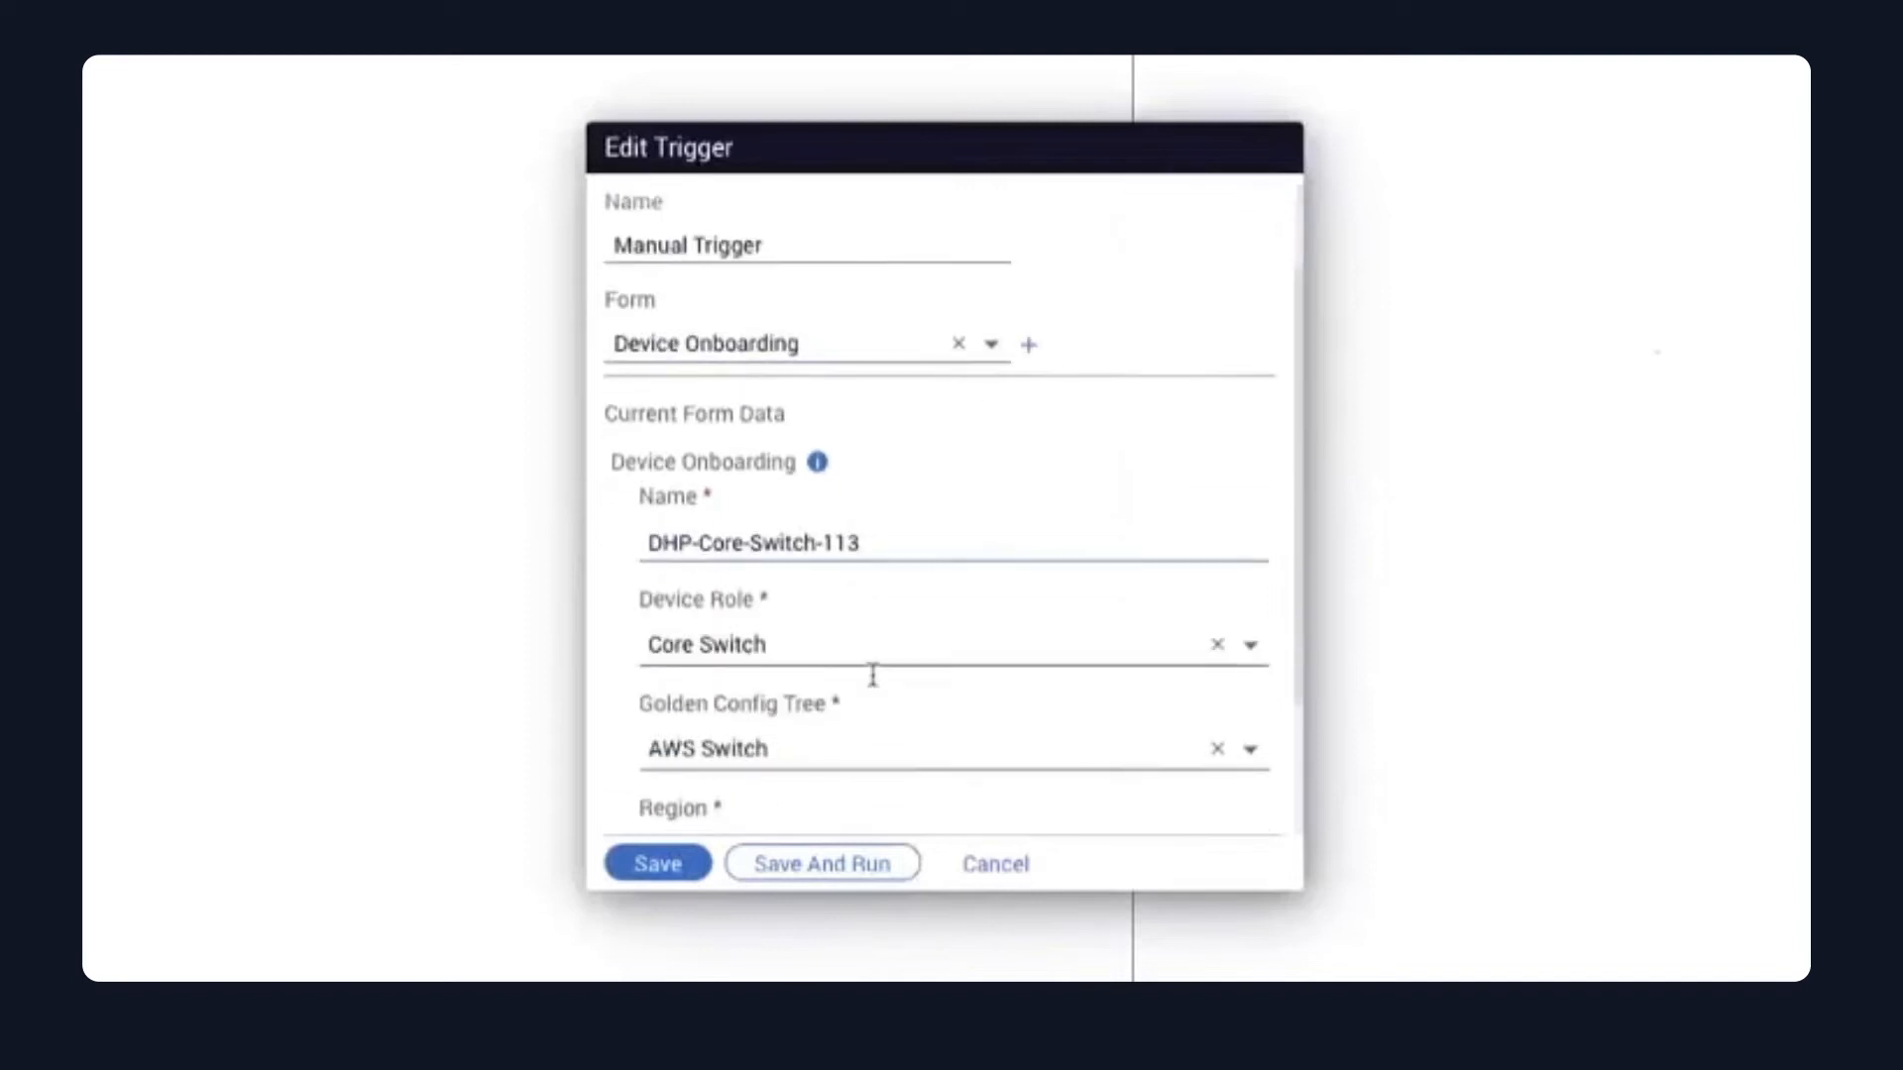
scroll(756, 369, down, 1)
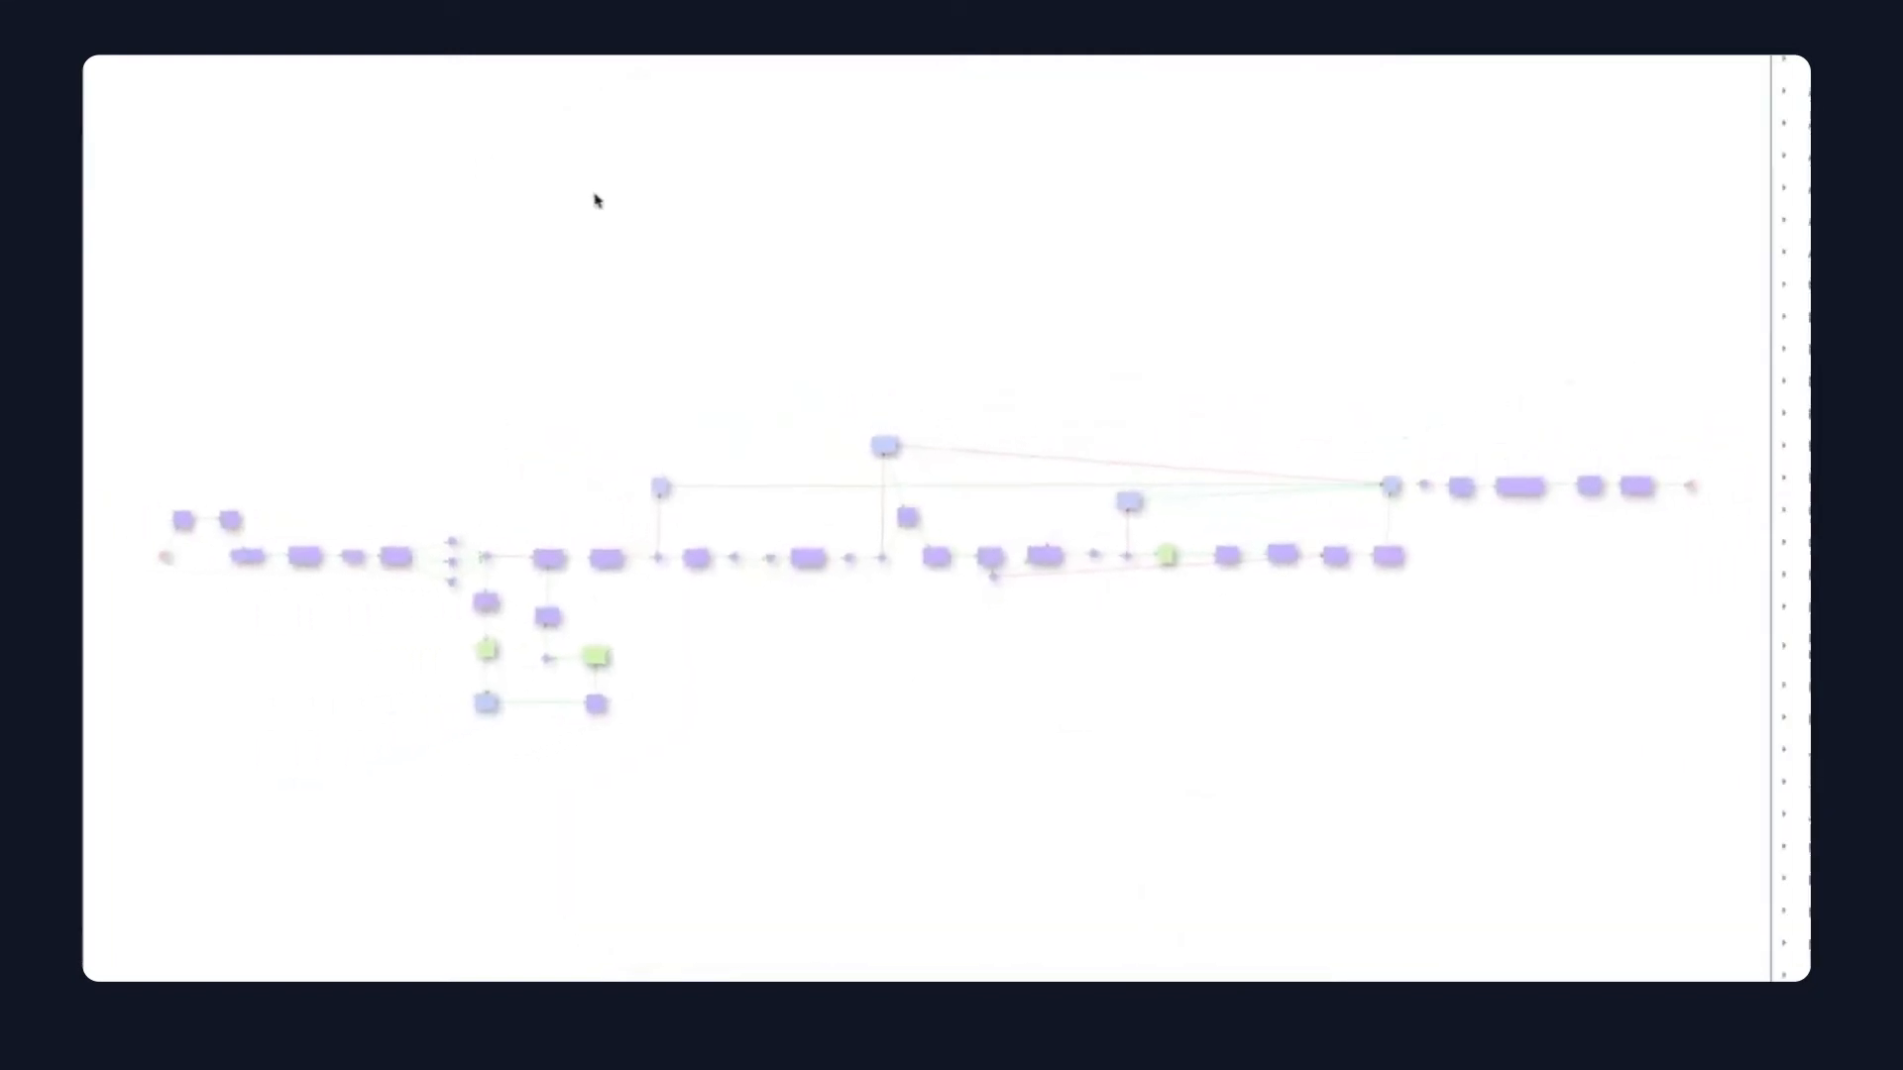
In the Device Onboarding workflow in Automation Studio, highlight the tasks that use the formData job variable and look along them.
drag(422, 603, 621, 633)
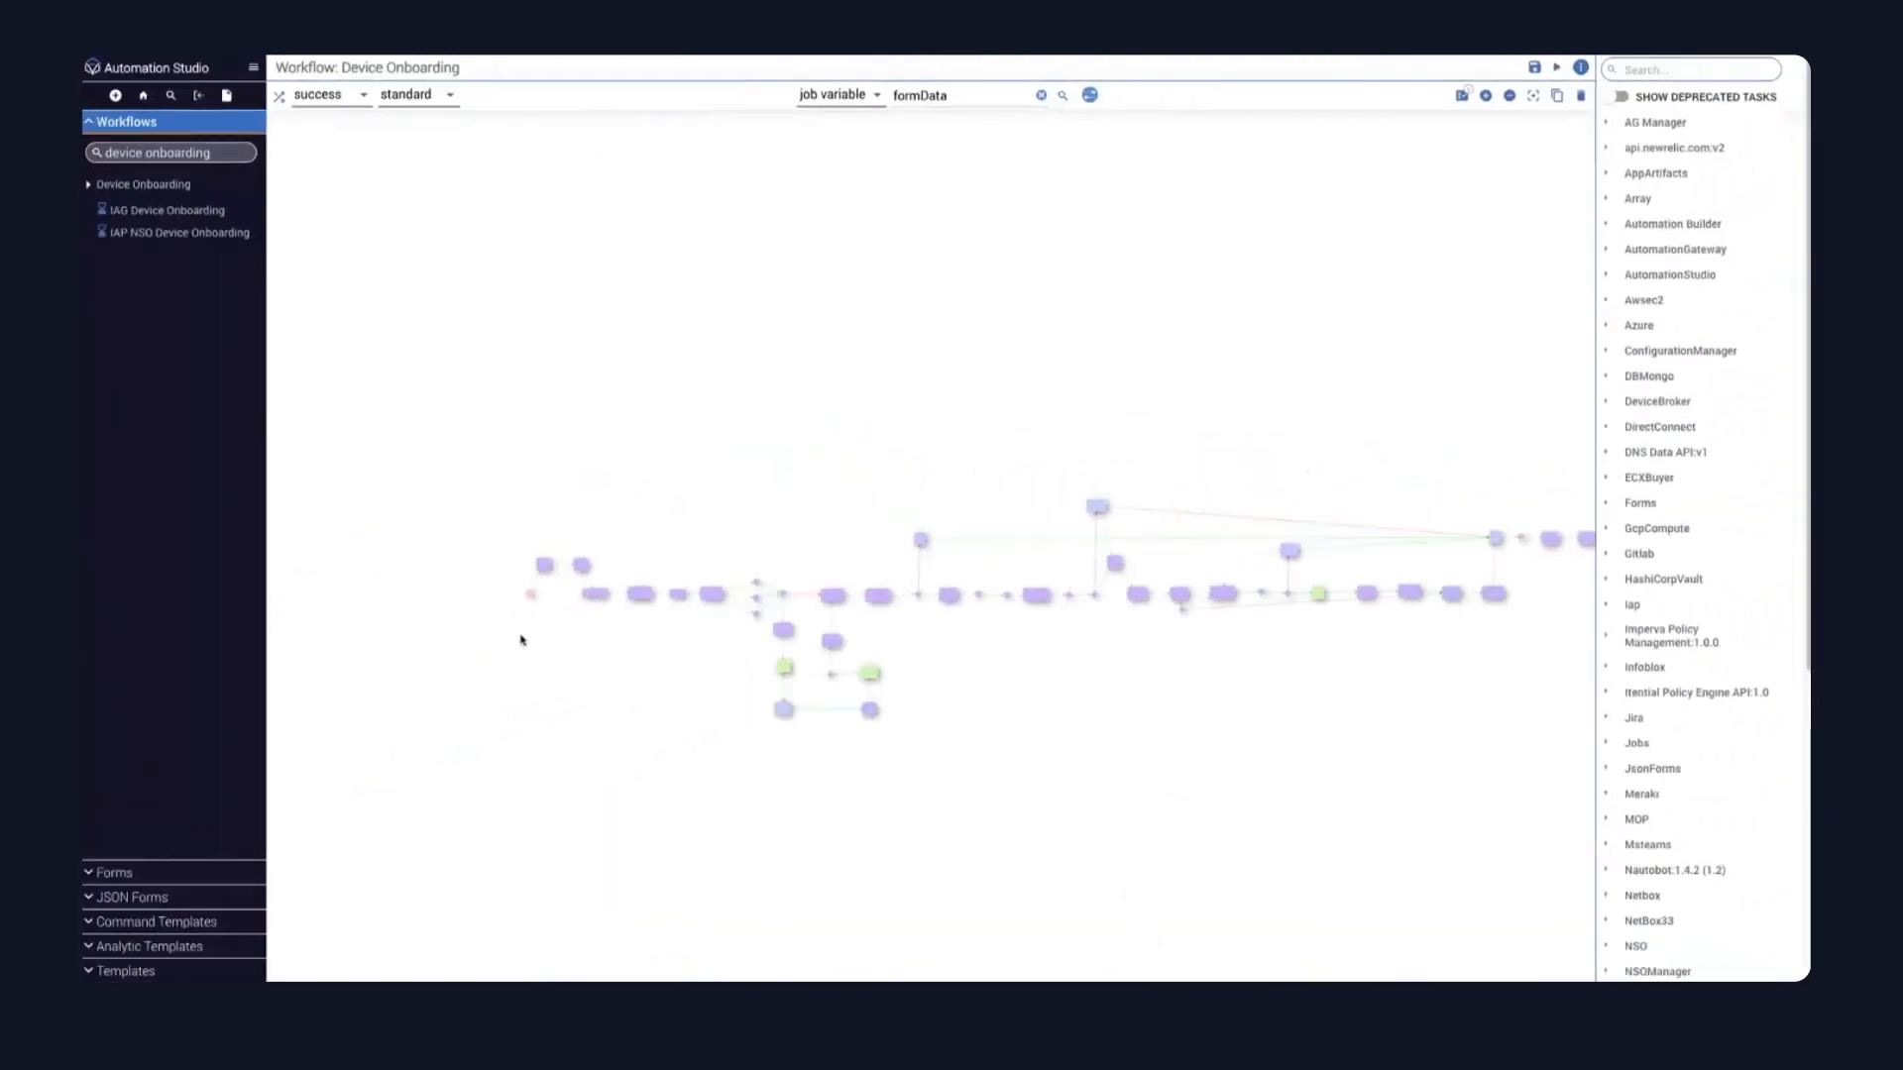
scroll(520, 637, up, 5)
click(1062, 95)
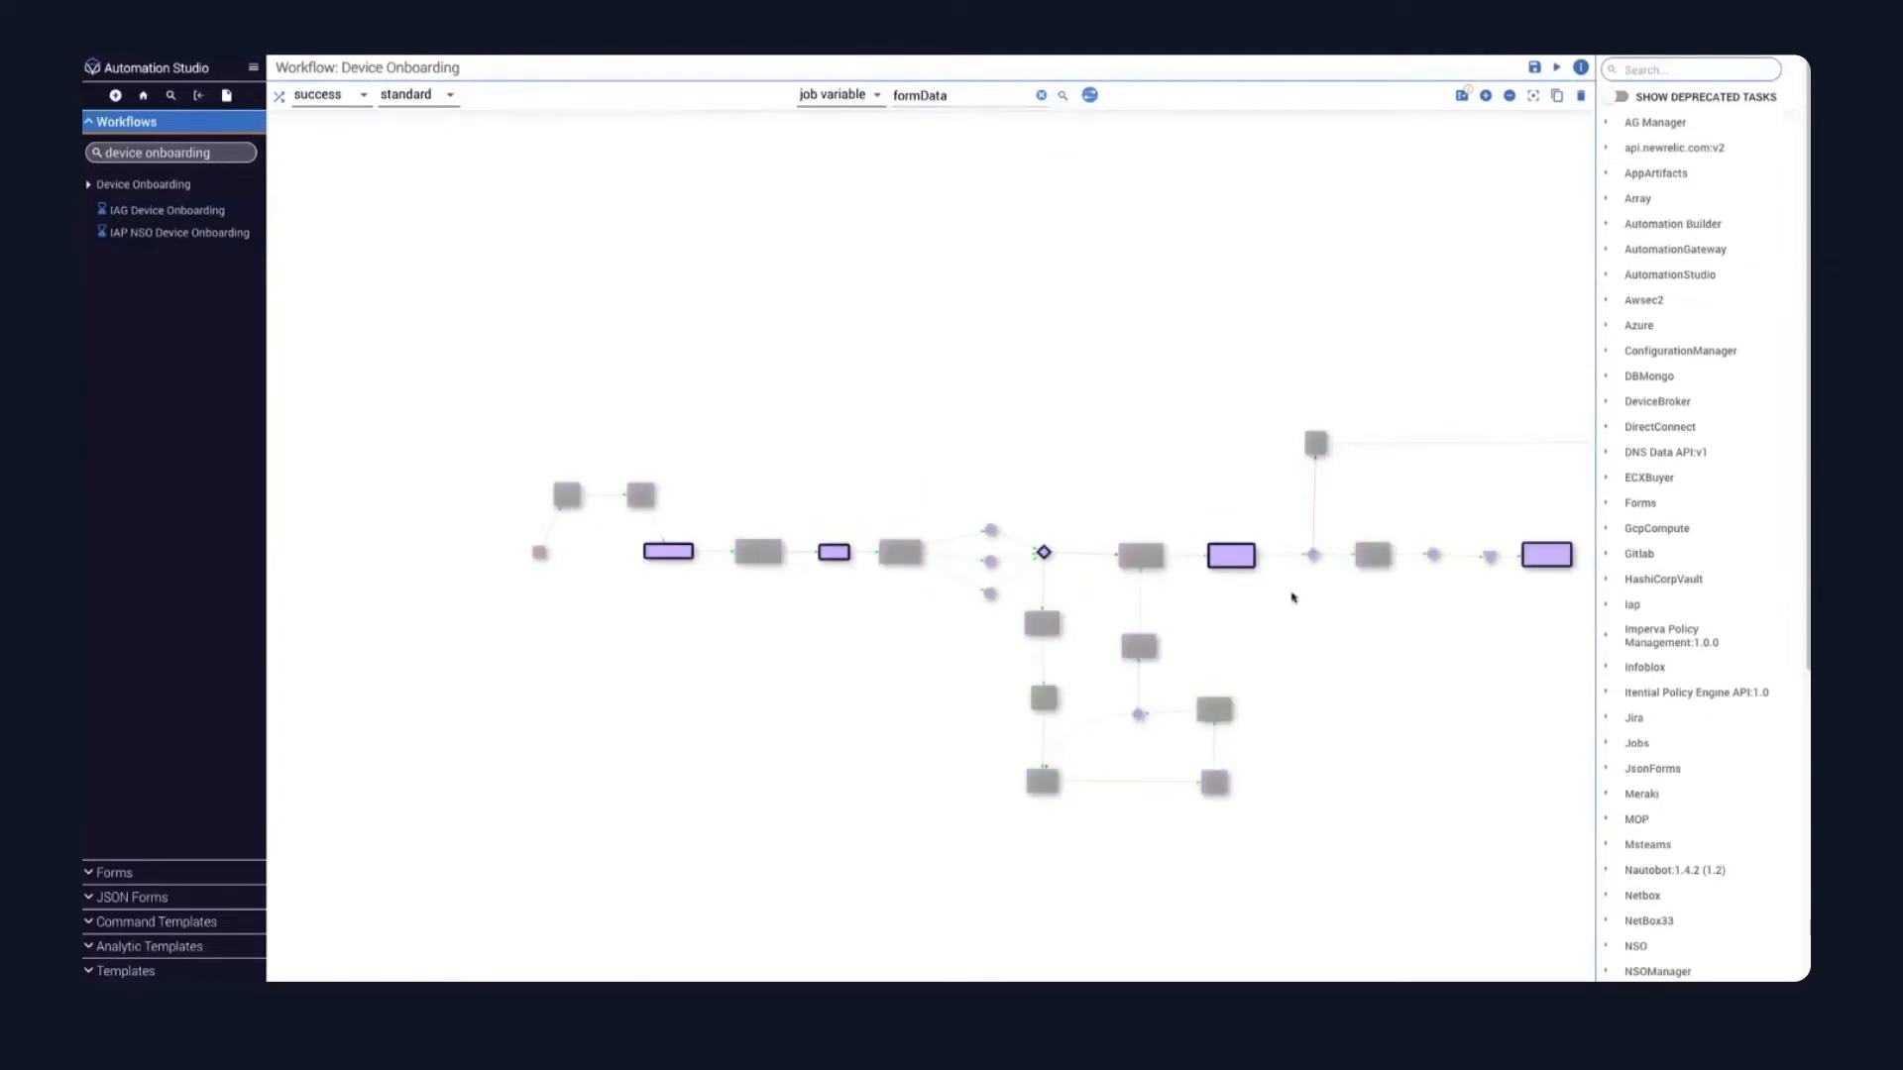
drag(1405, 608, 1181, 613)
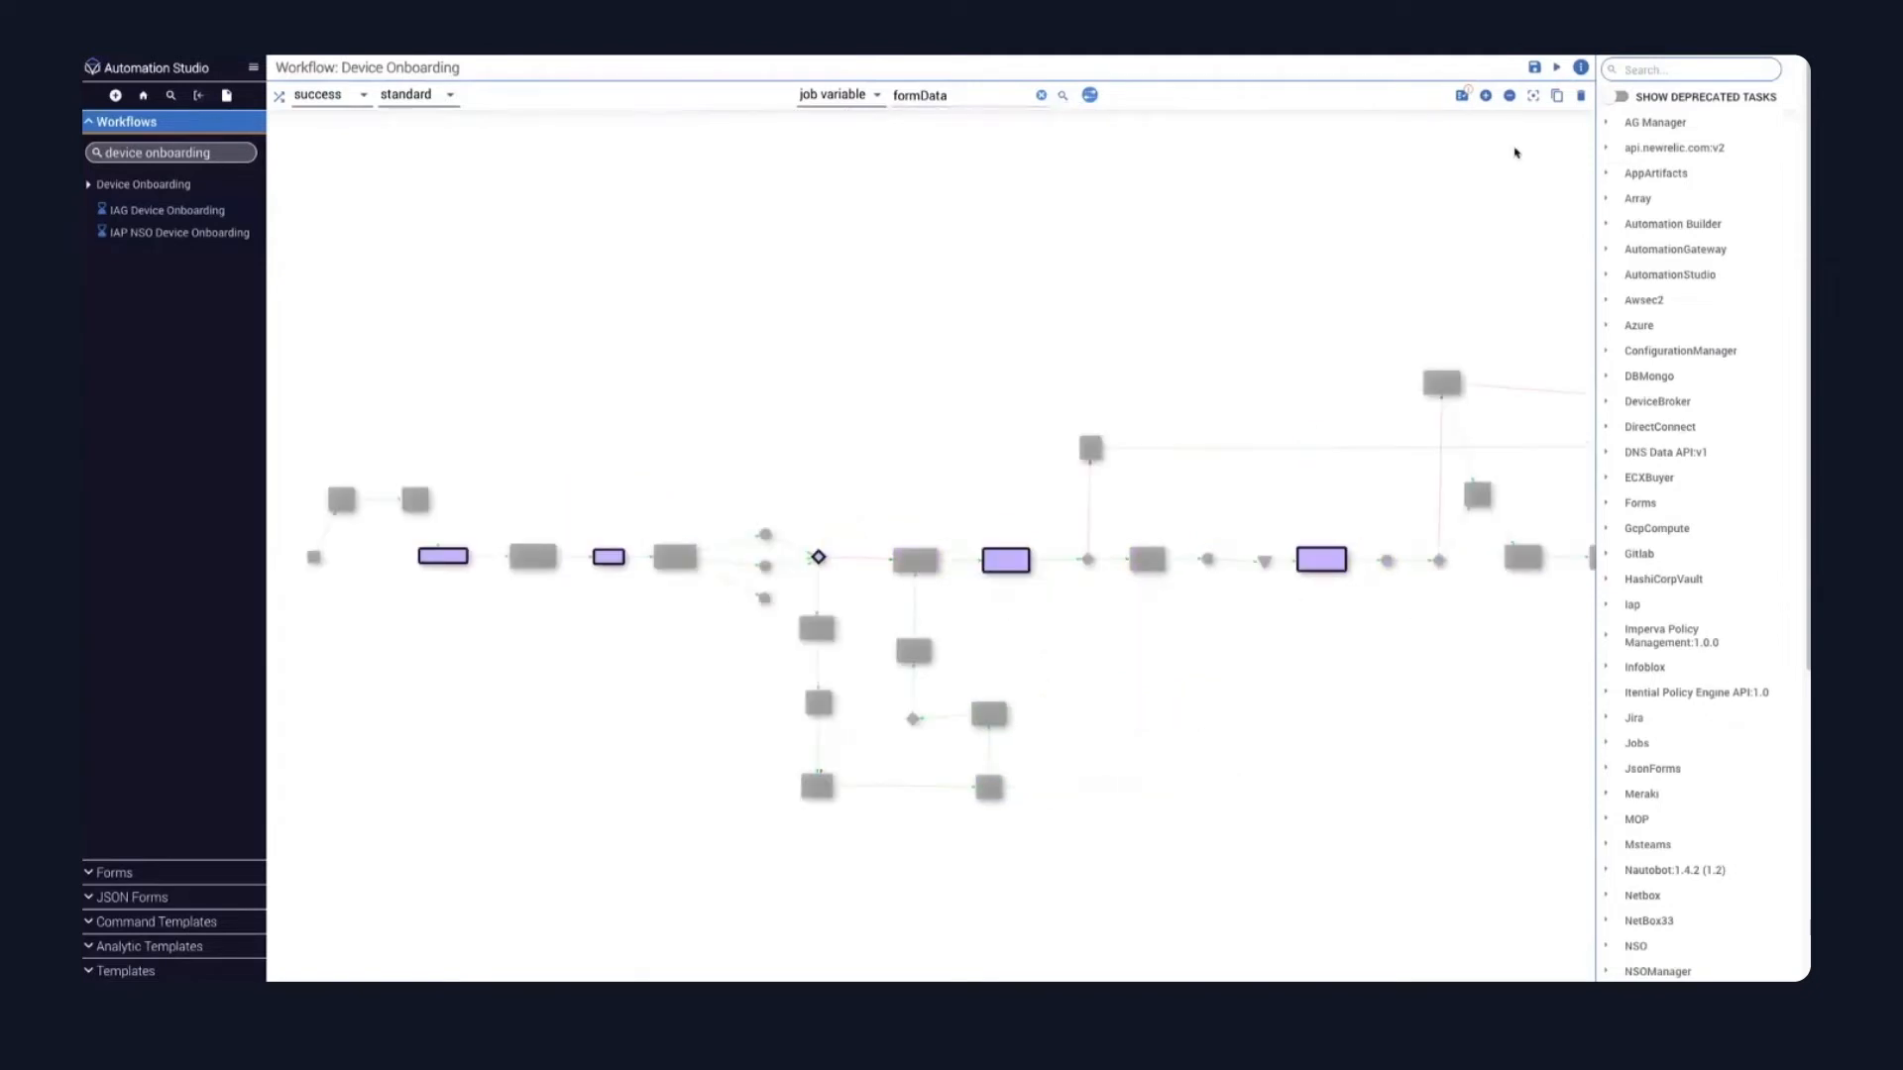
Start the Device Onboarding workflow far enough to inspect the formData input variable, and cancel the run.
click(1556, 67)
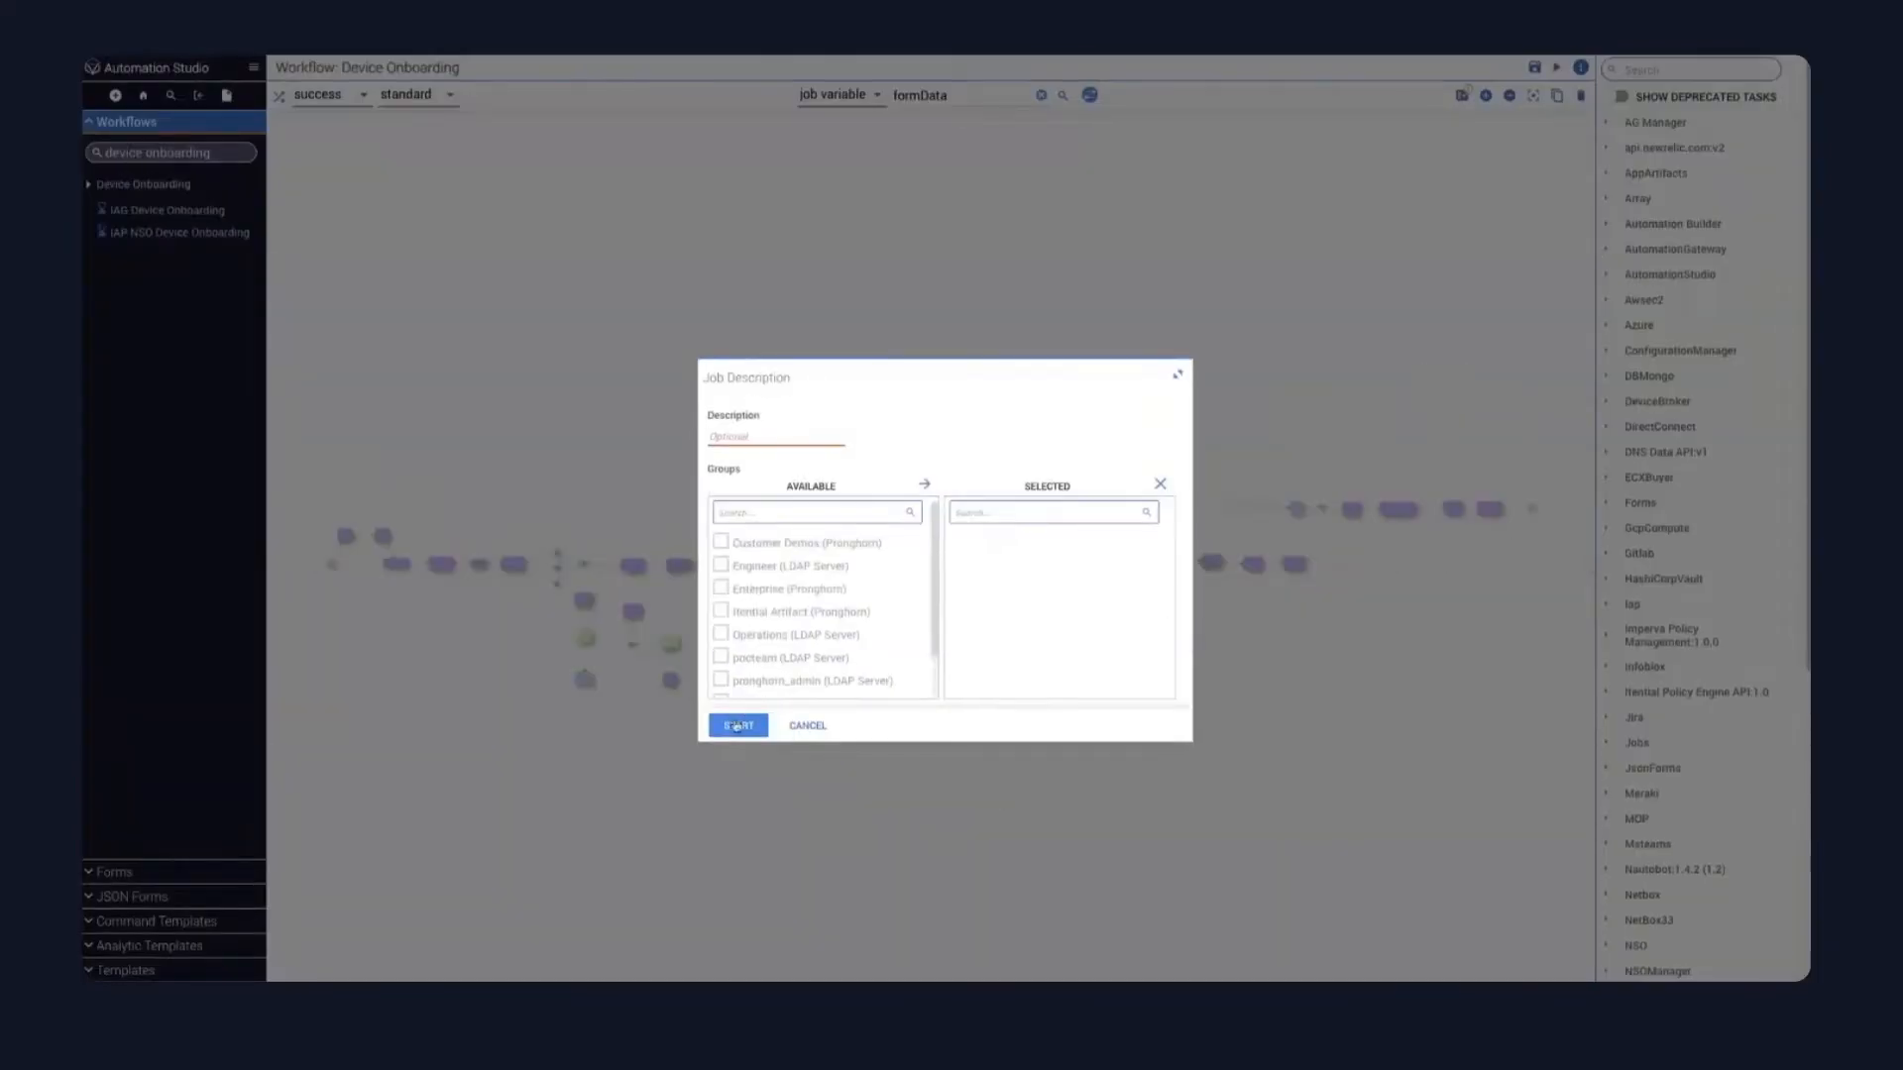
click(735, 722)
double_click(391, 216)
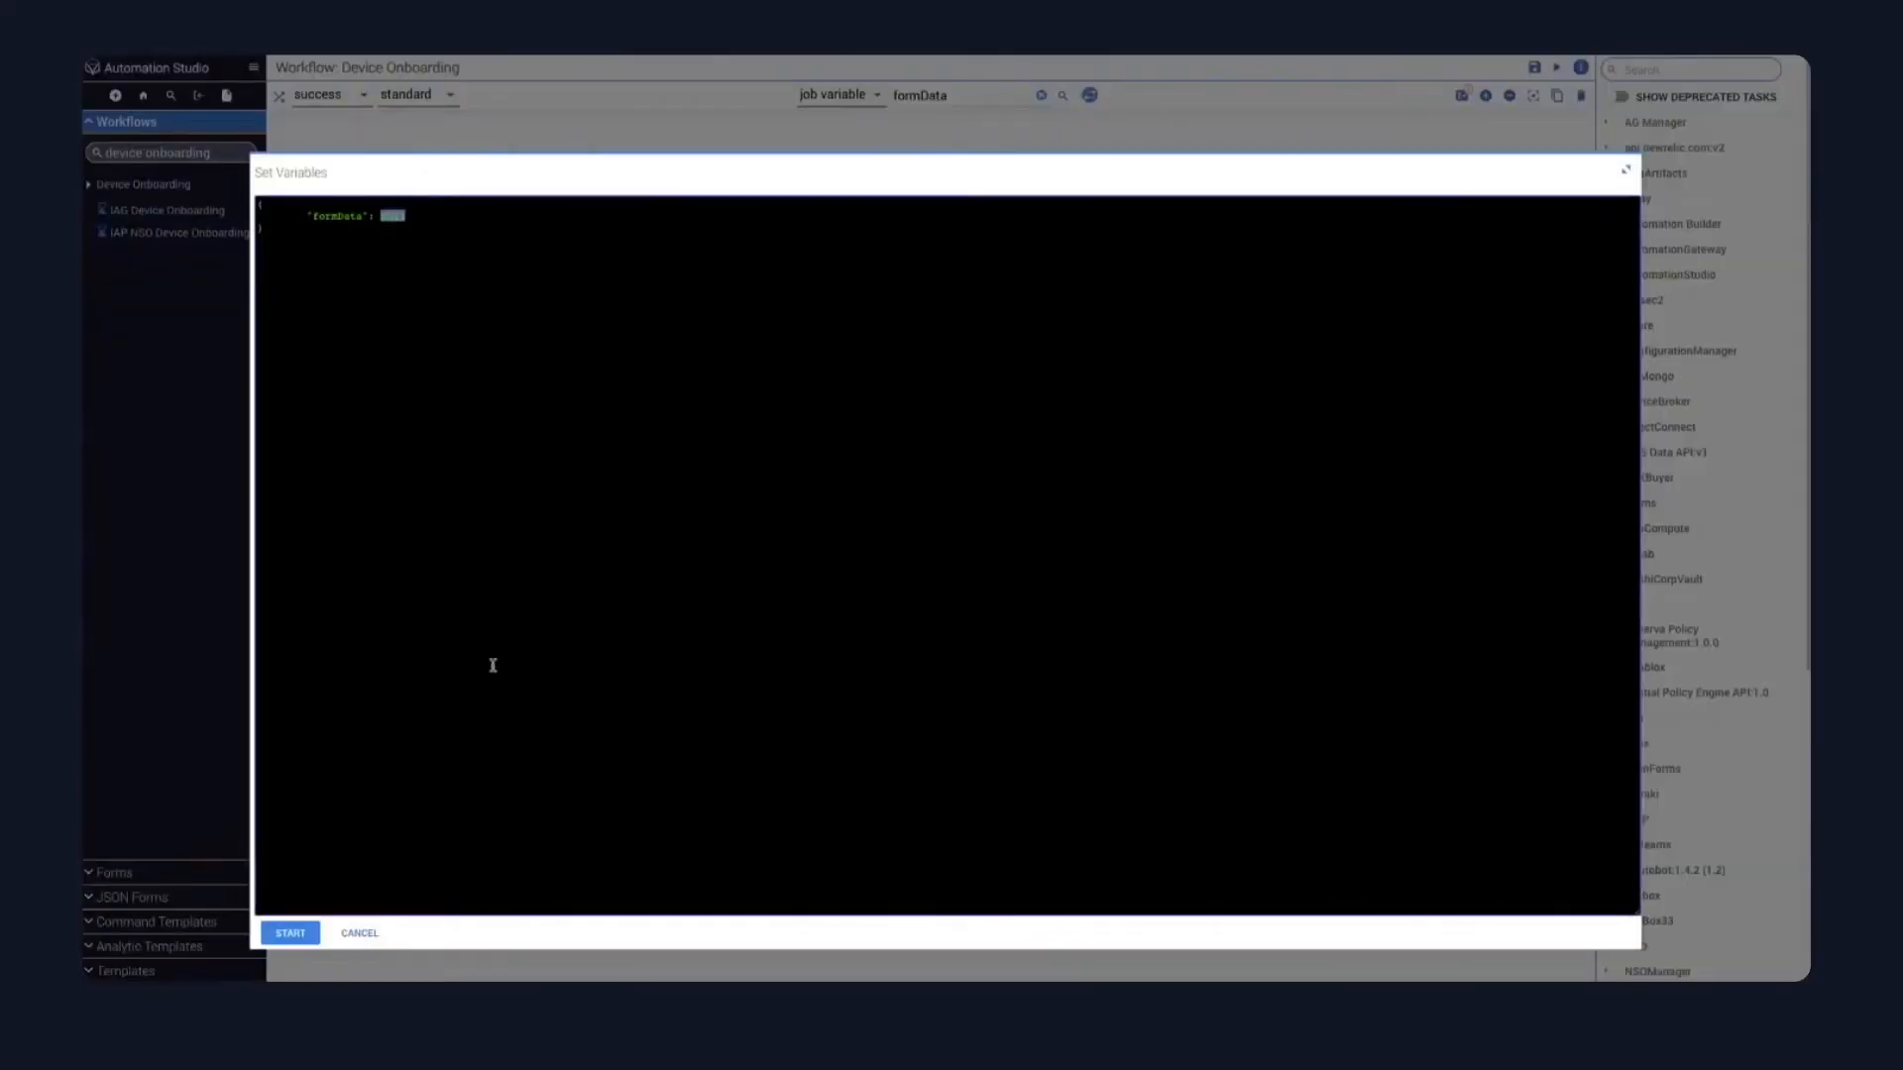
click(356, 934)
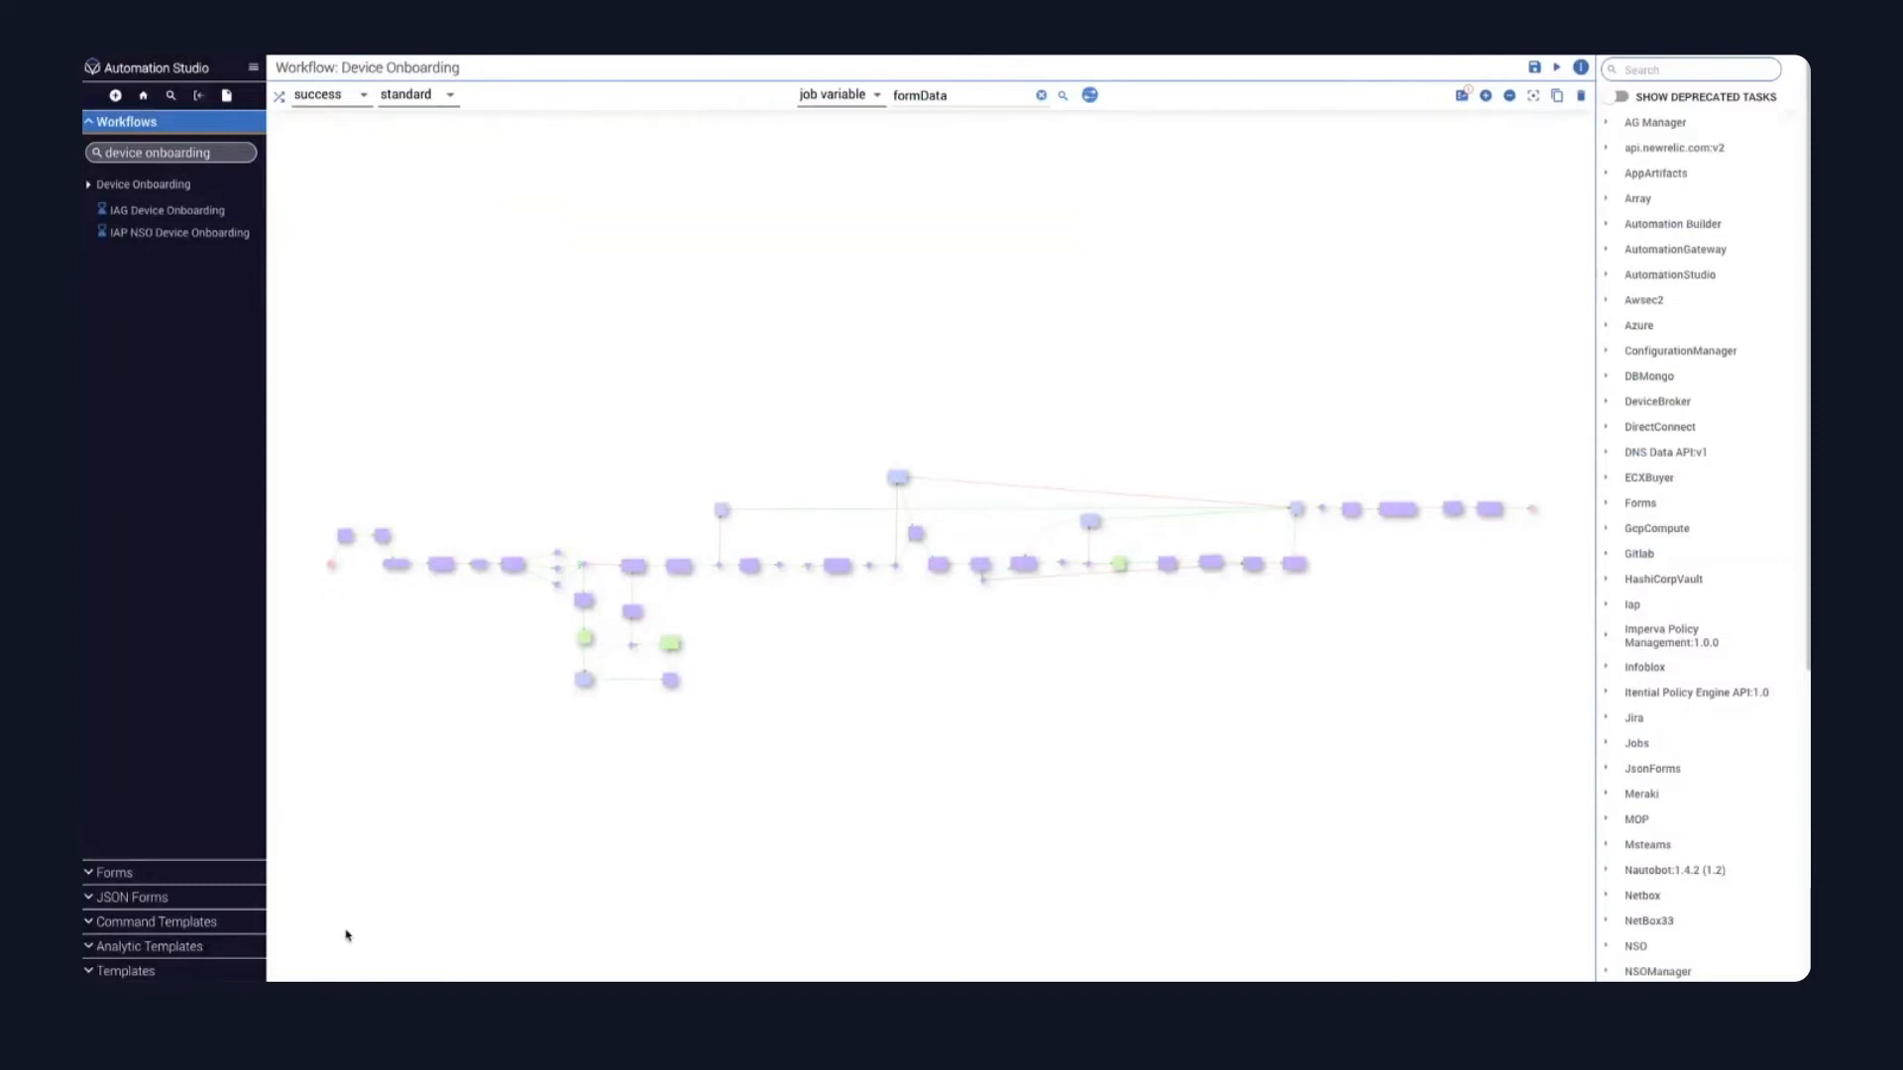
scroll(388, 751, up, 2)
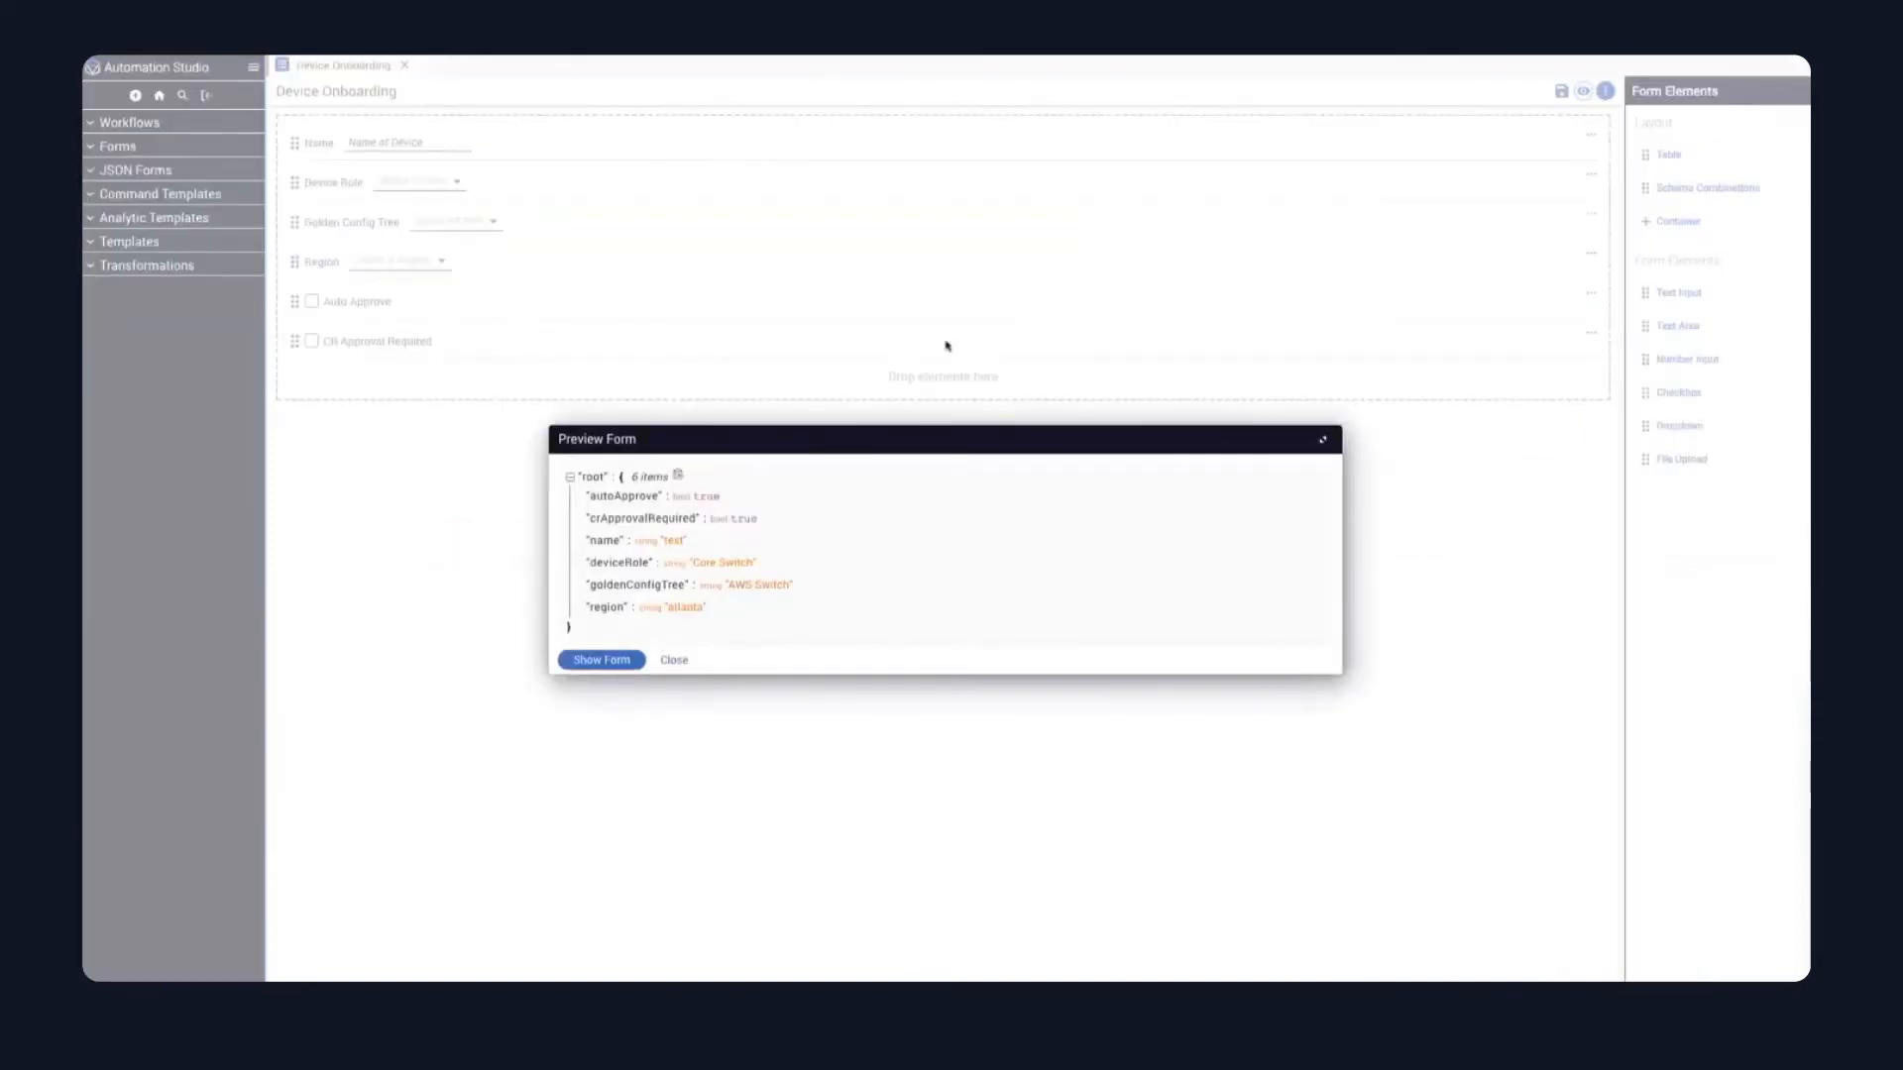
Reopen the Device Onboarding form preview, enter TEST as the device name and choose Core Switch as the device role.
click(676, 661)
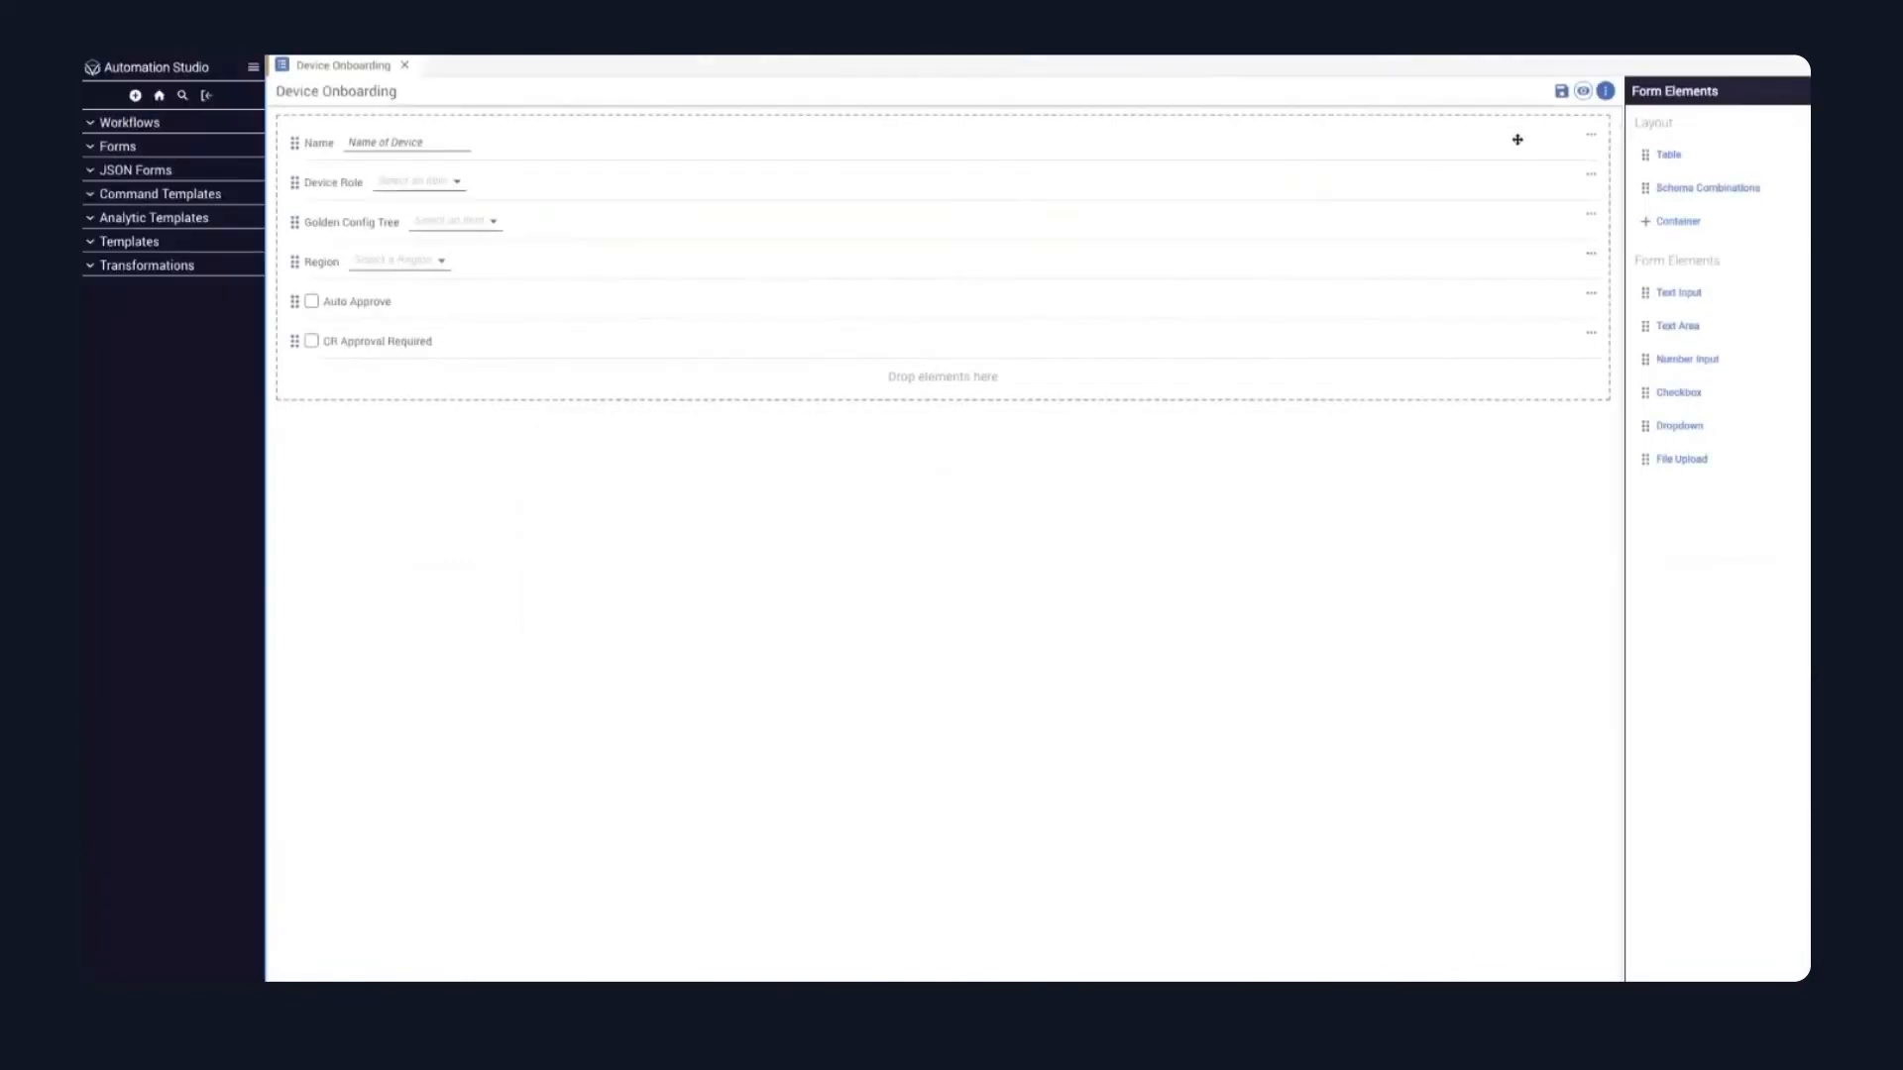
click(1583, 90)
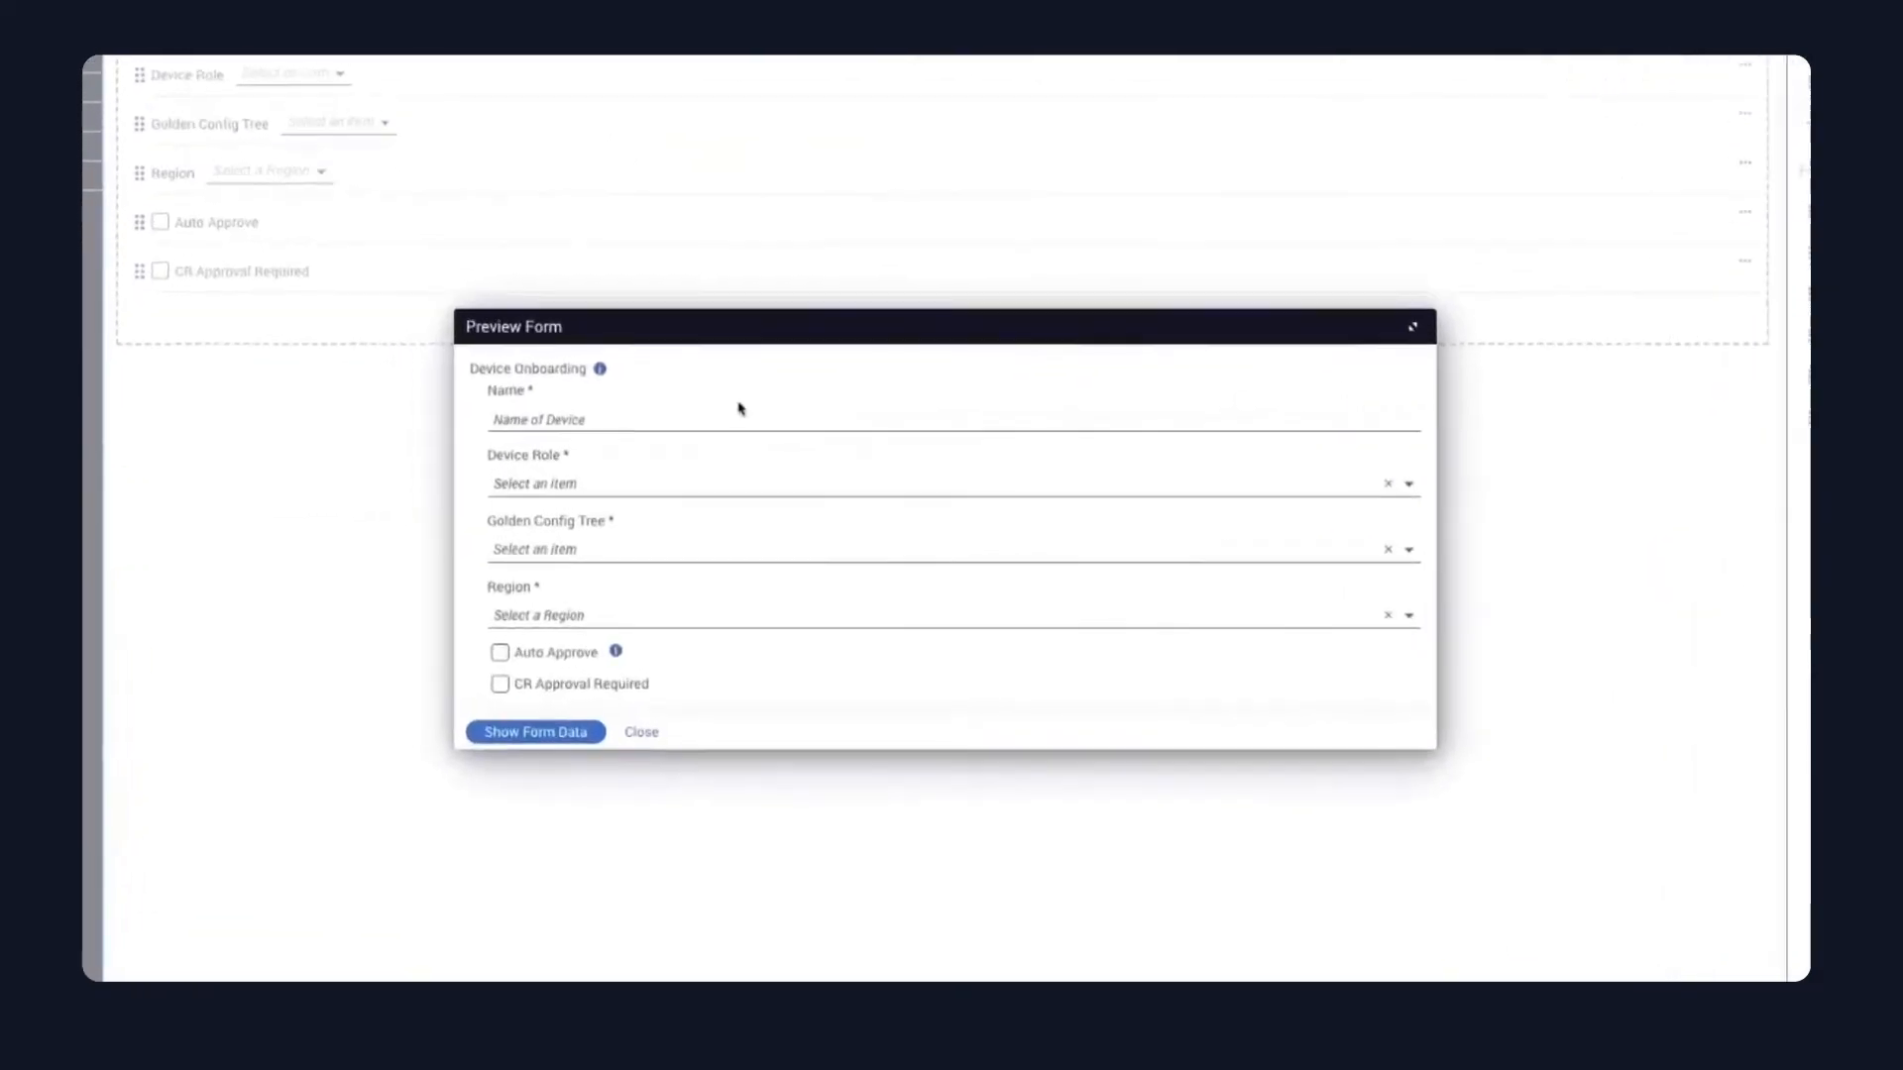
click(729, 415)
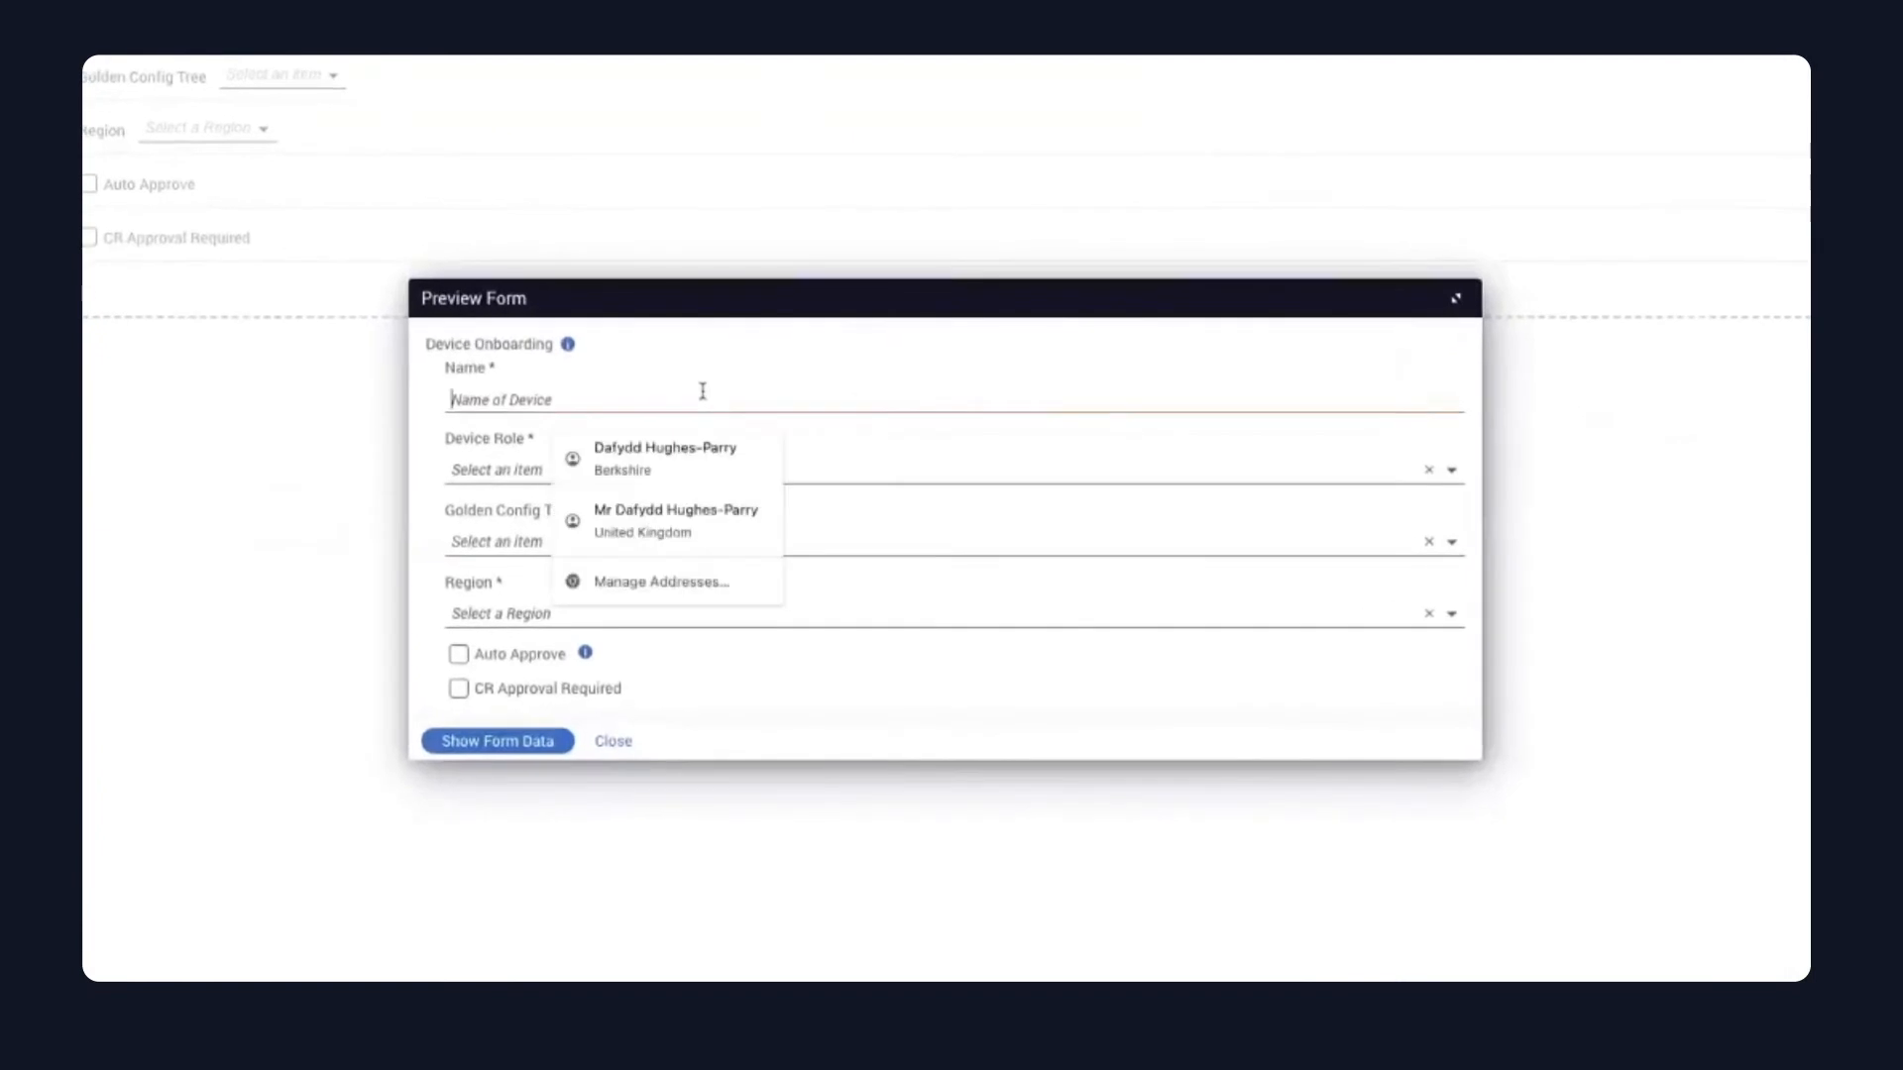
text(TEST)
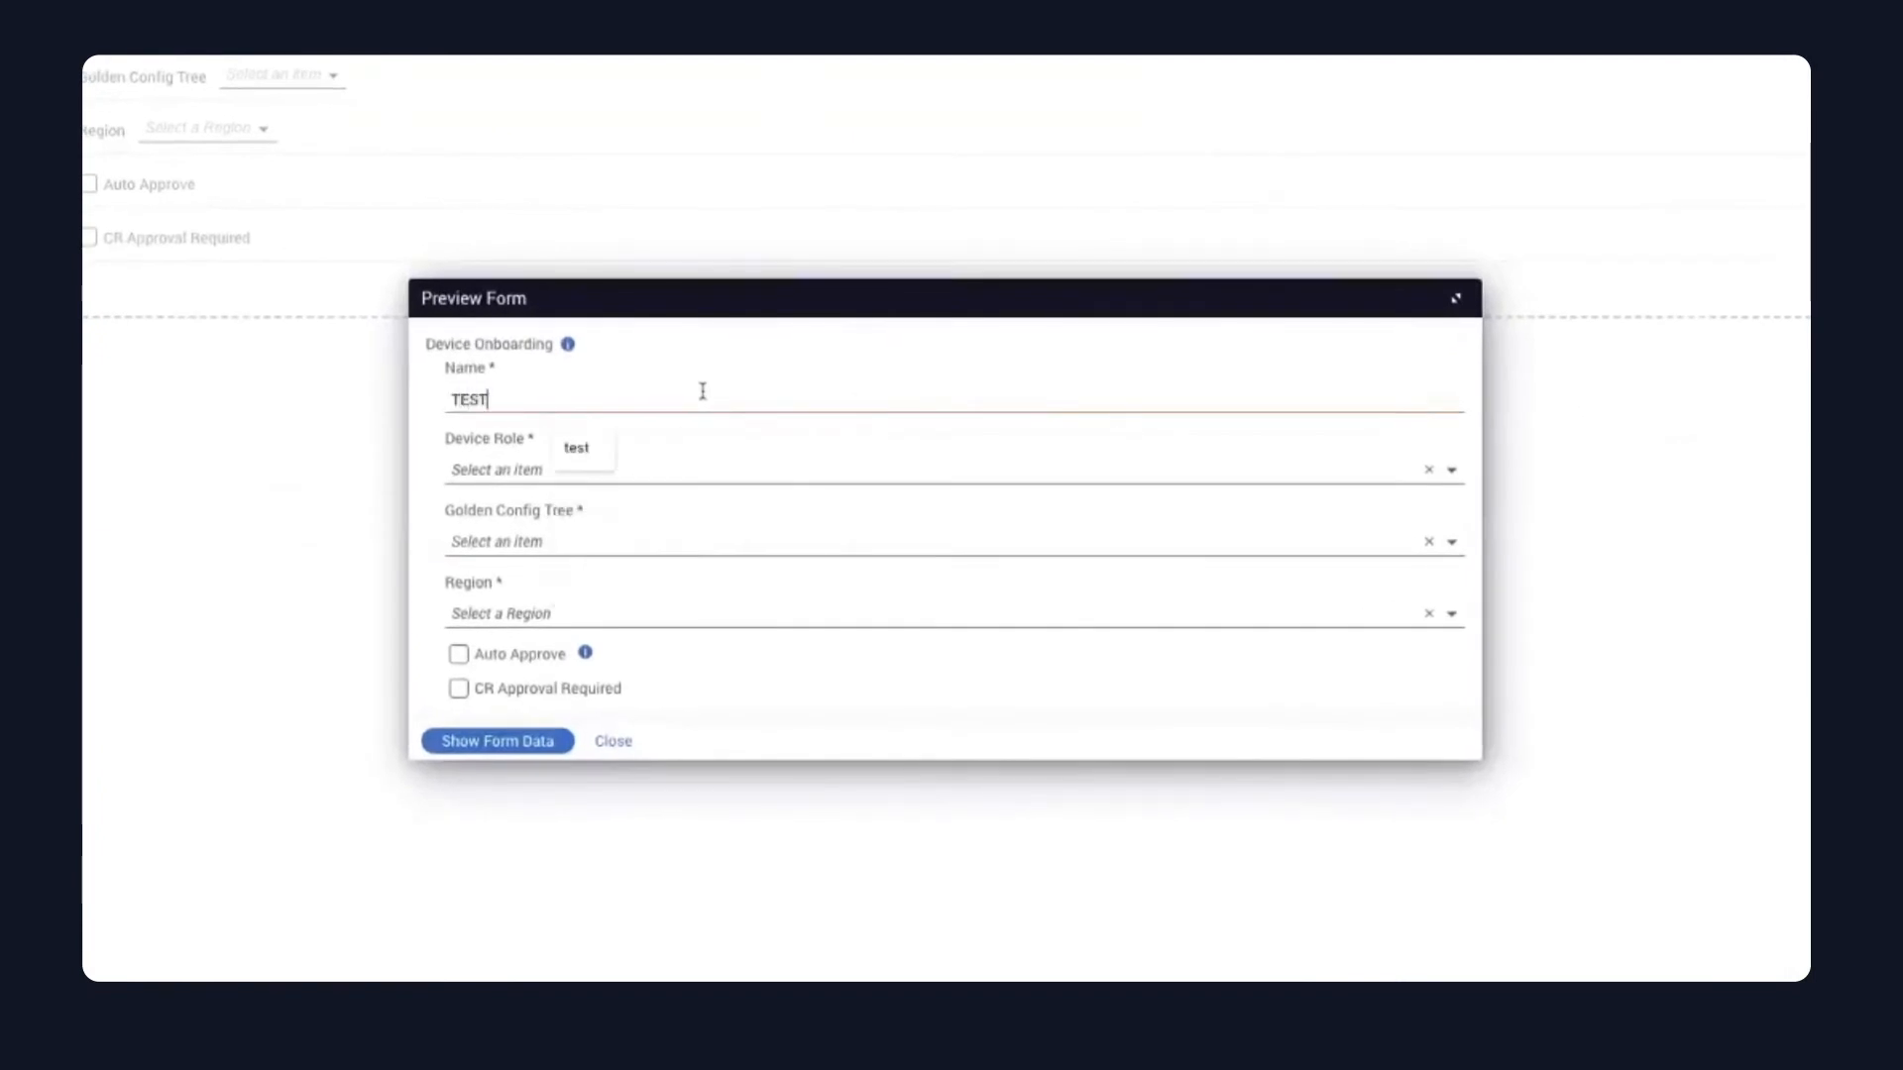
click(898, 474)
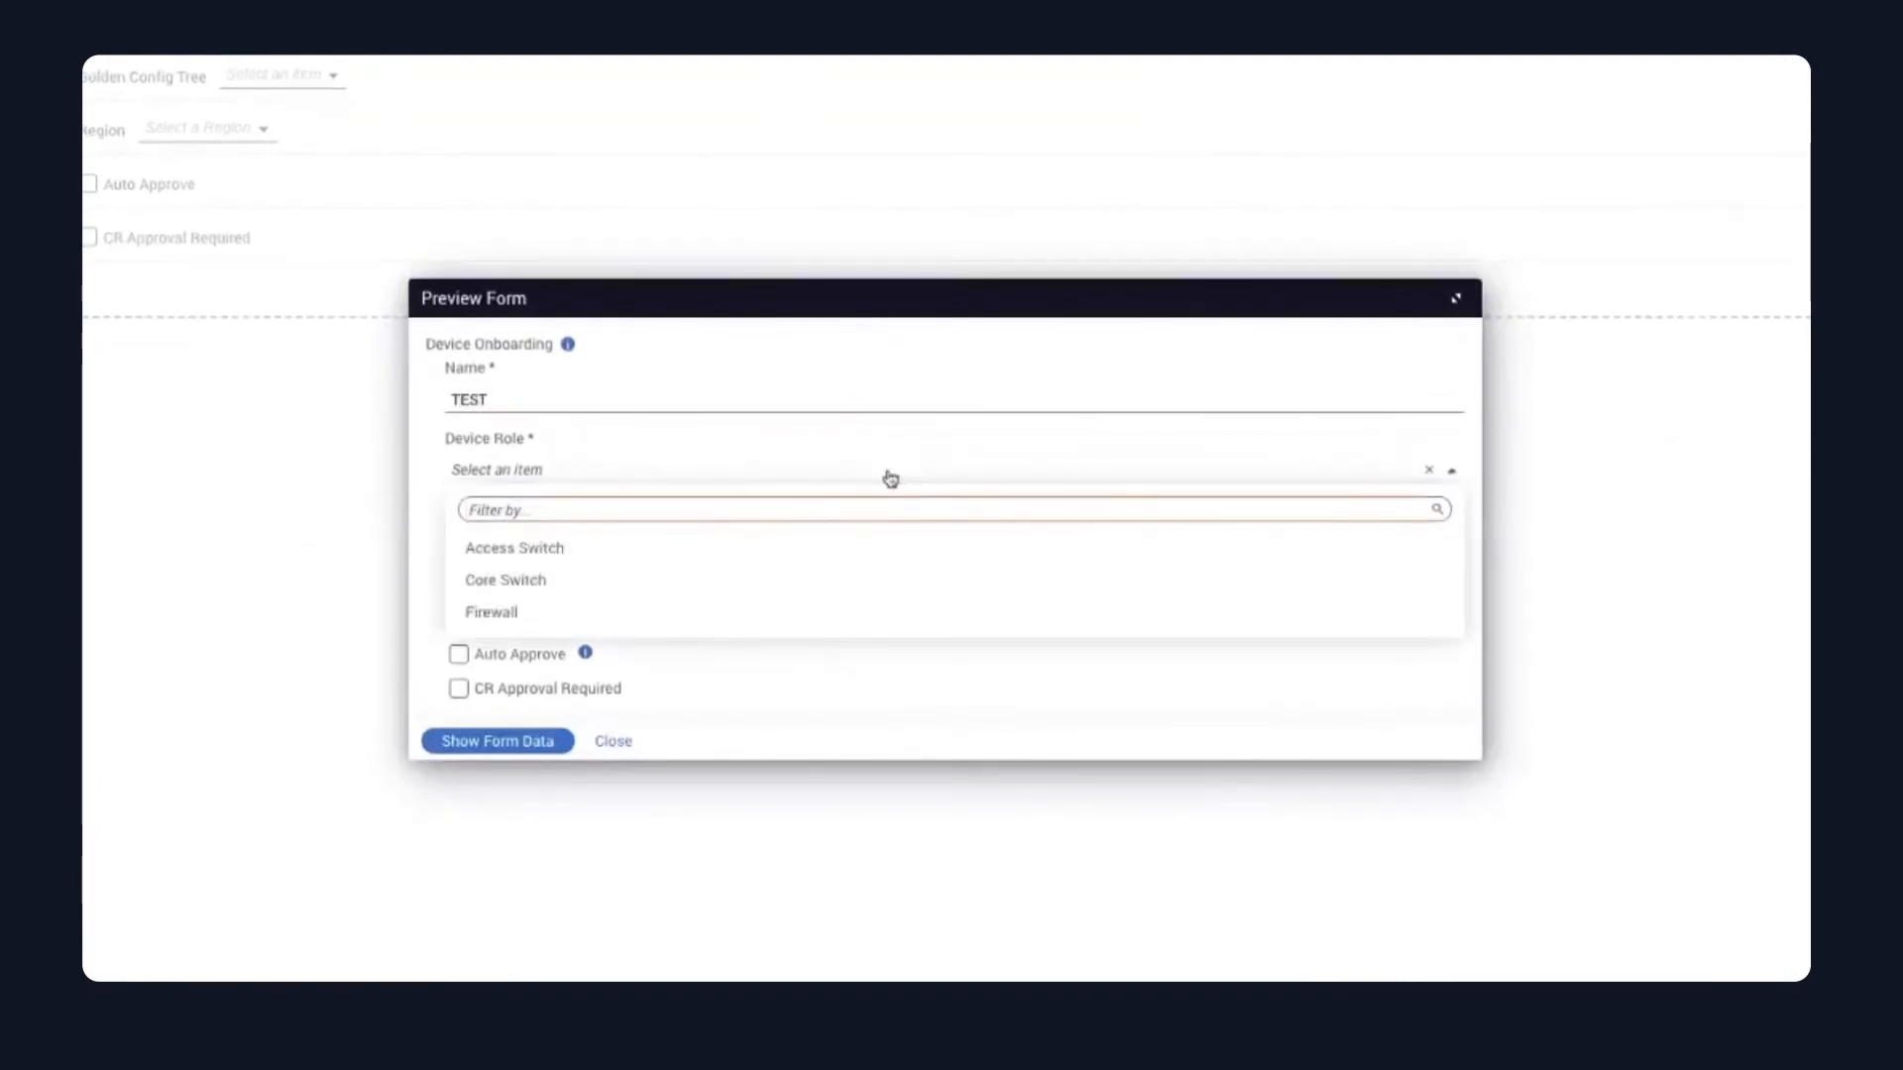
click(563, 583)
Set the previewed form's golden config tree to AWS Switch and its region to atlanta.
click(551, 547)
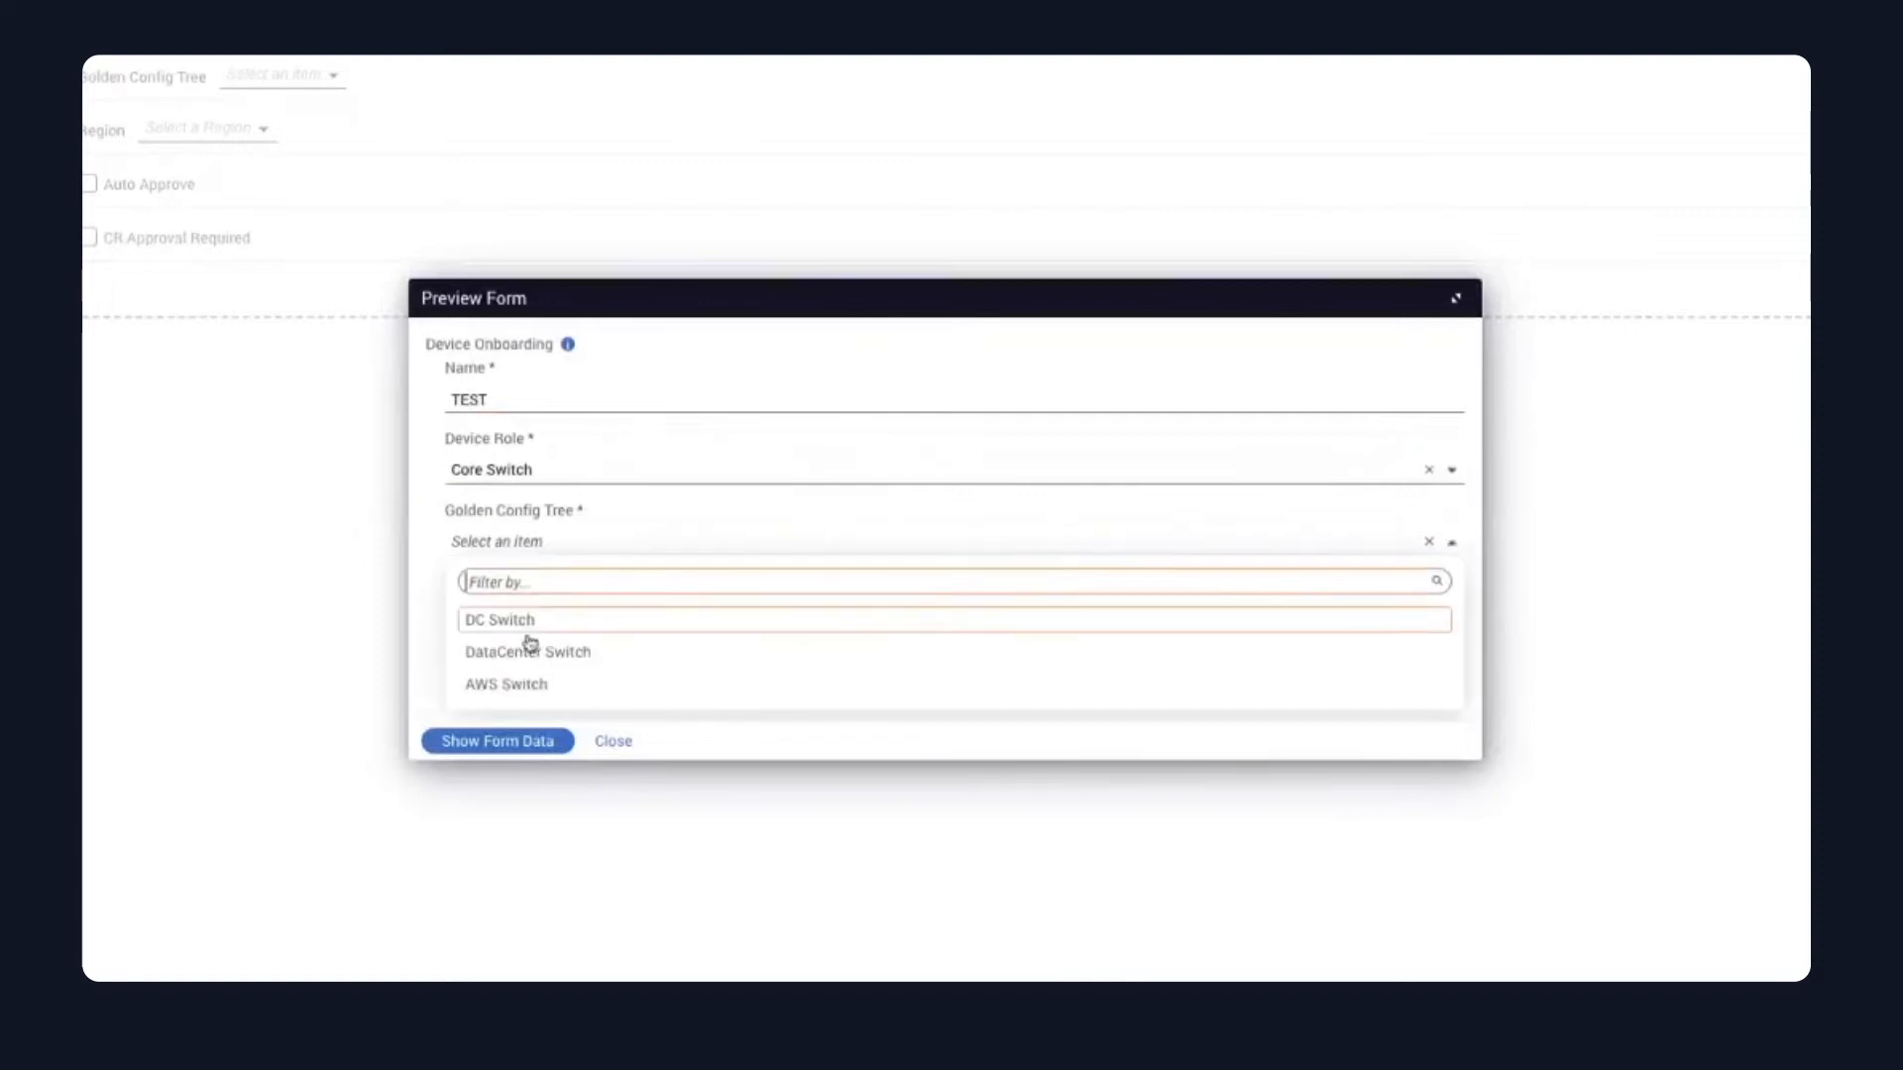
click(531, 683)
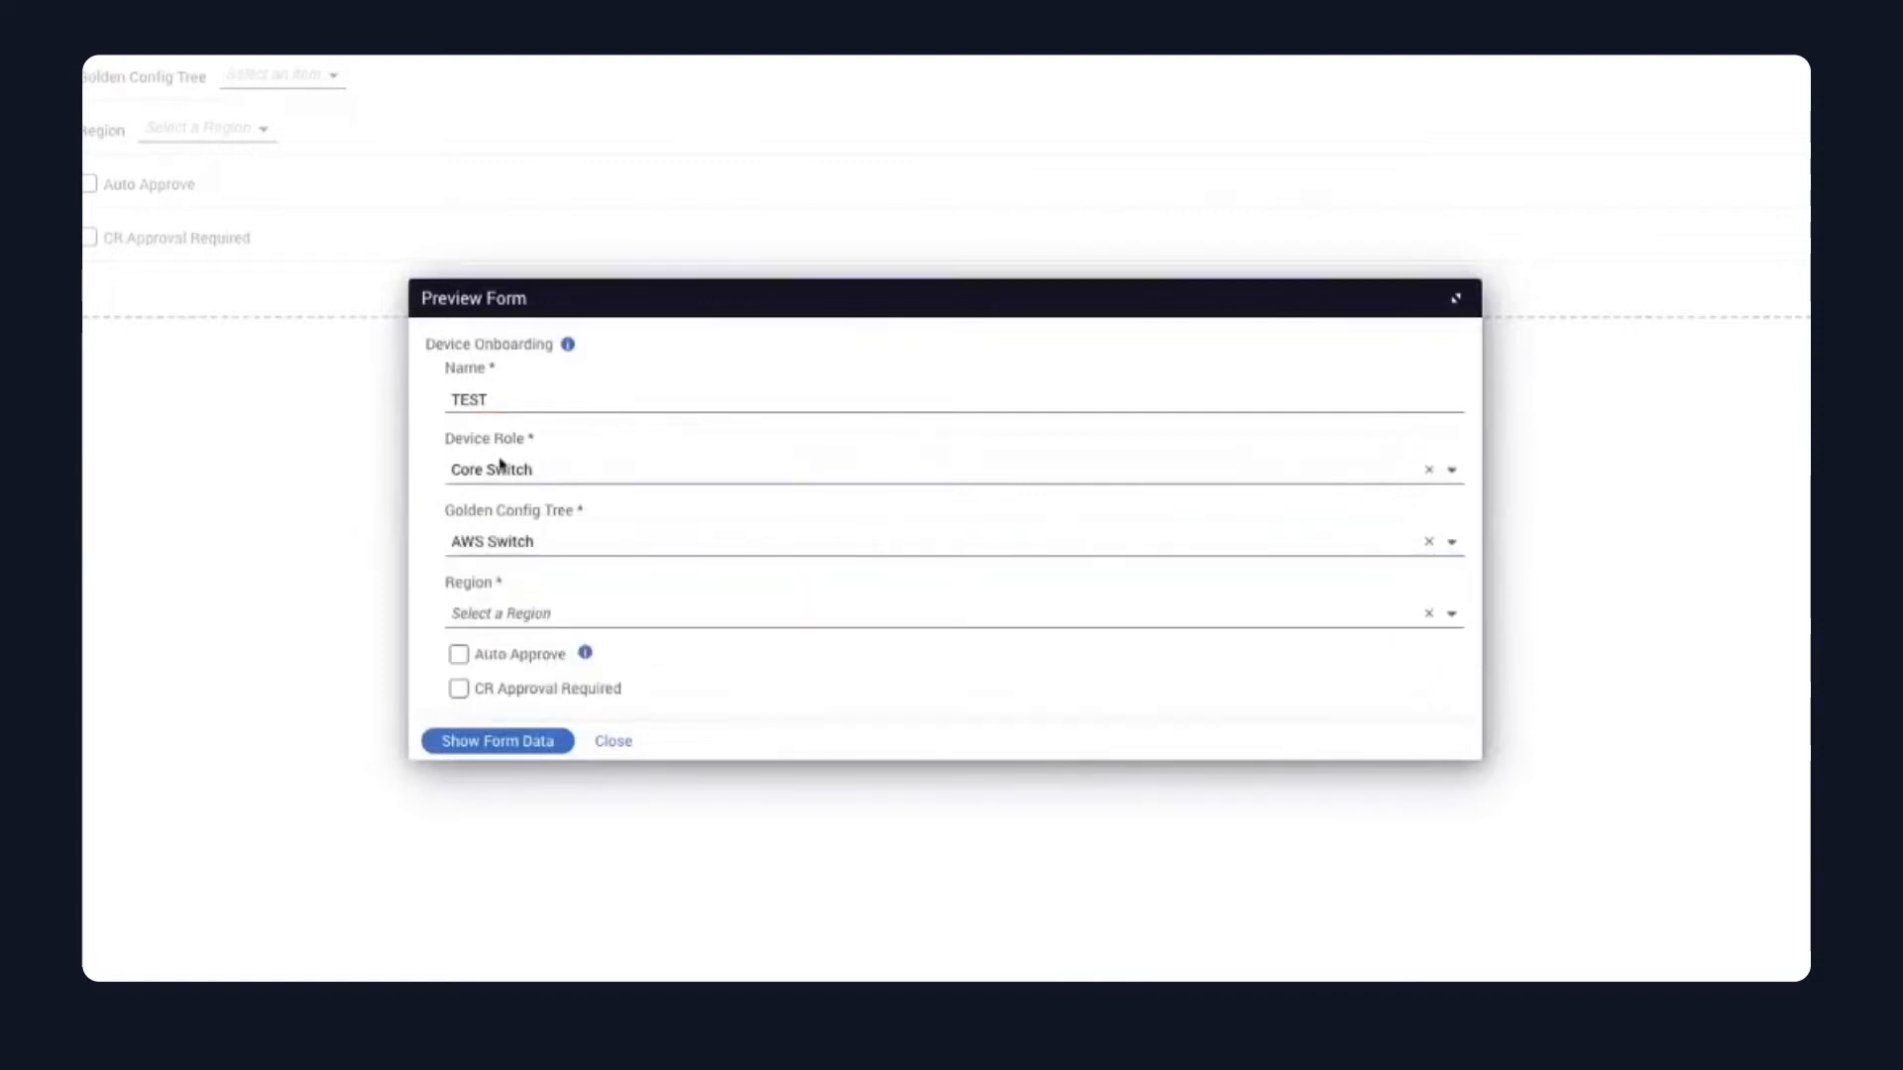
click(546, 616)
click(536, 698)
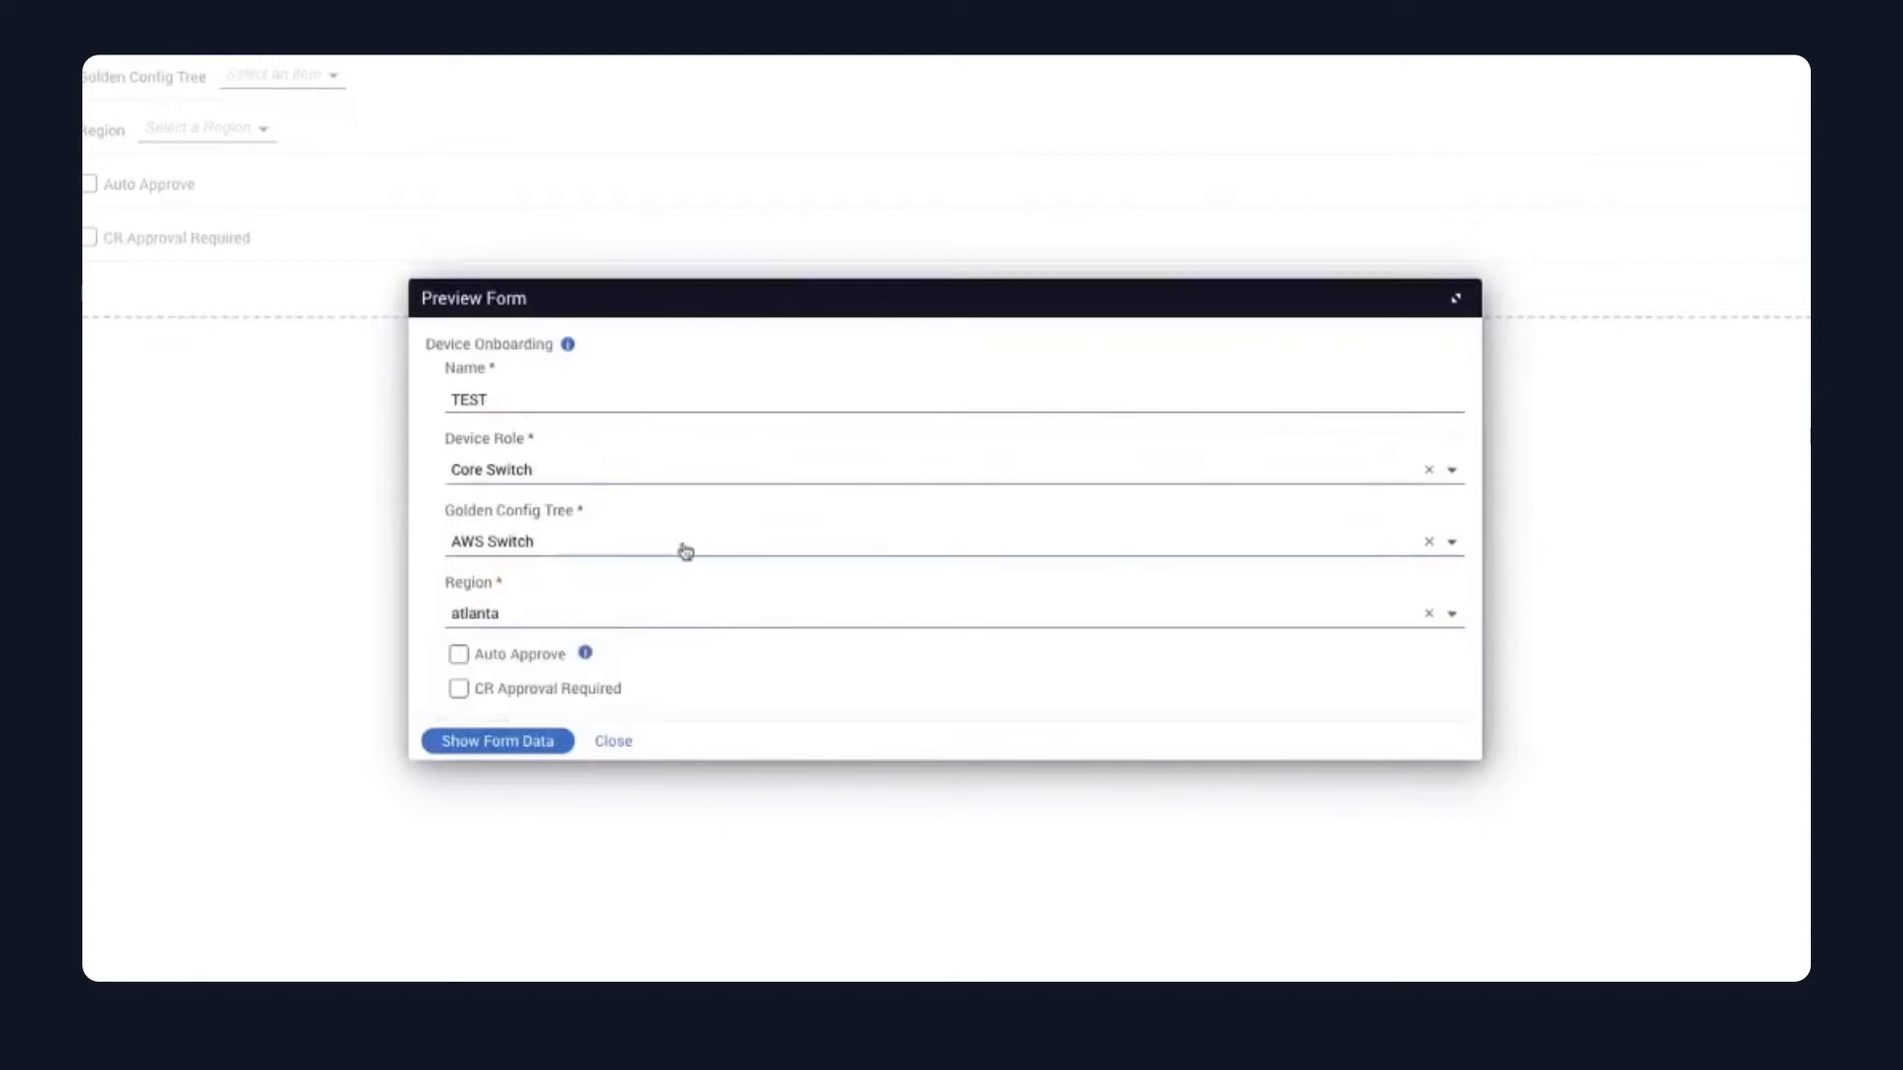
Enable Auto Approve and CR Approval Required in the previewed form and show the resulting form data.
click(457, 656)
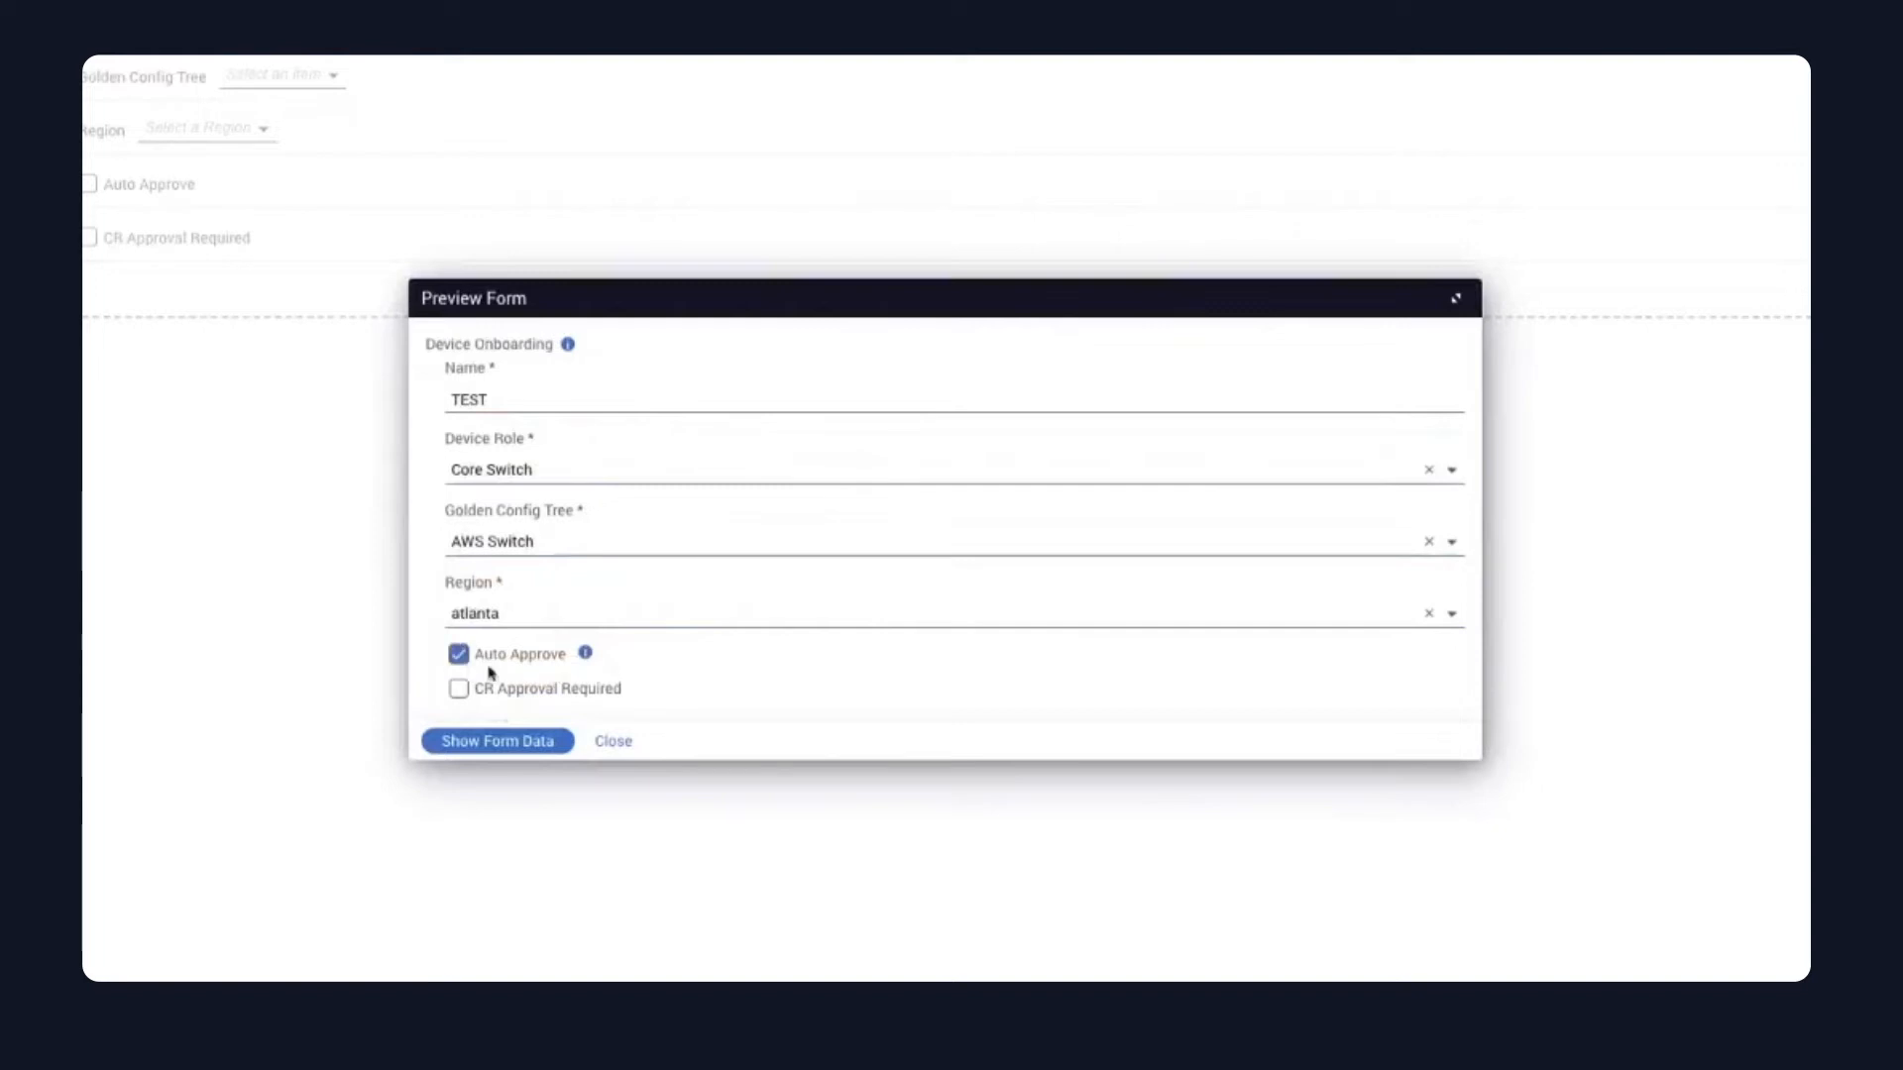
mouse_move(587, 656)
click(459, 690)
click(506, 741)
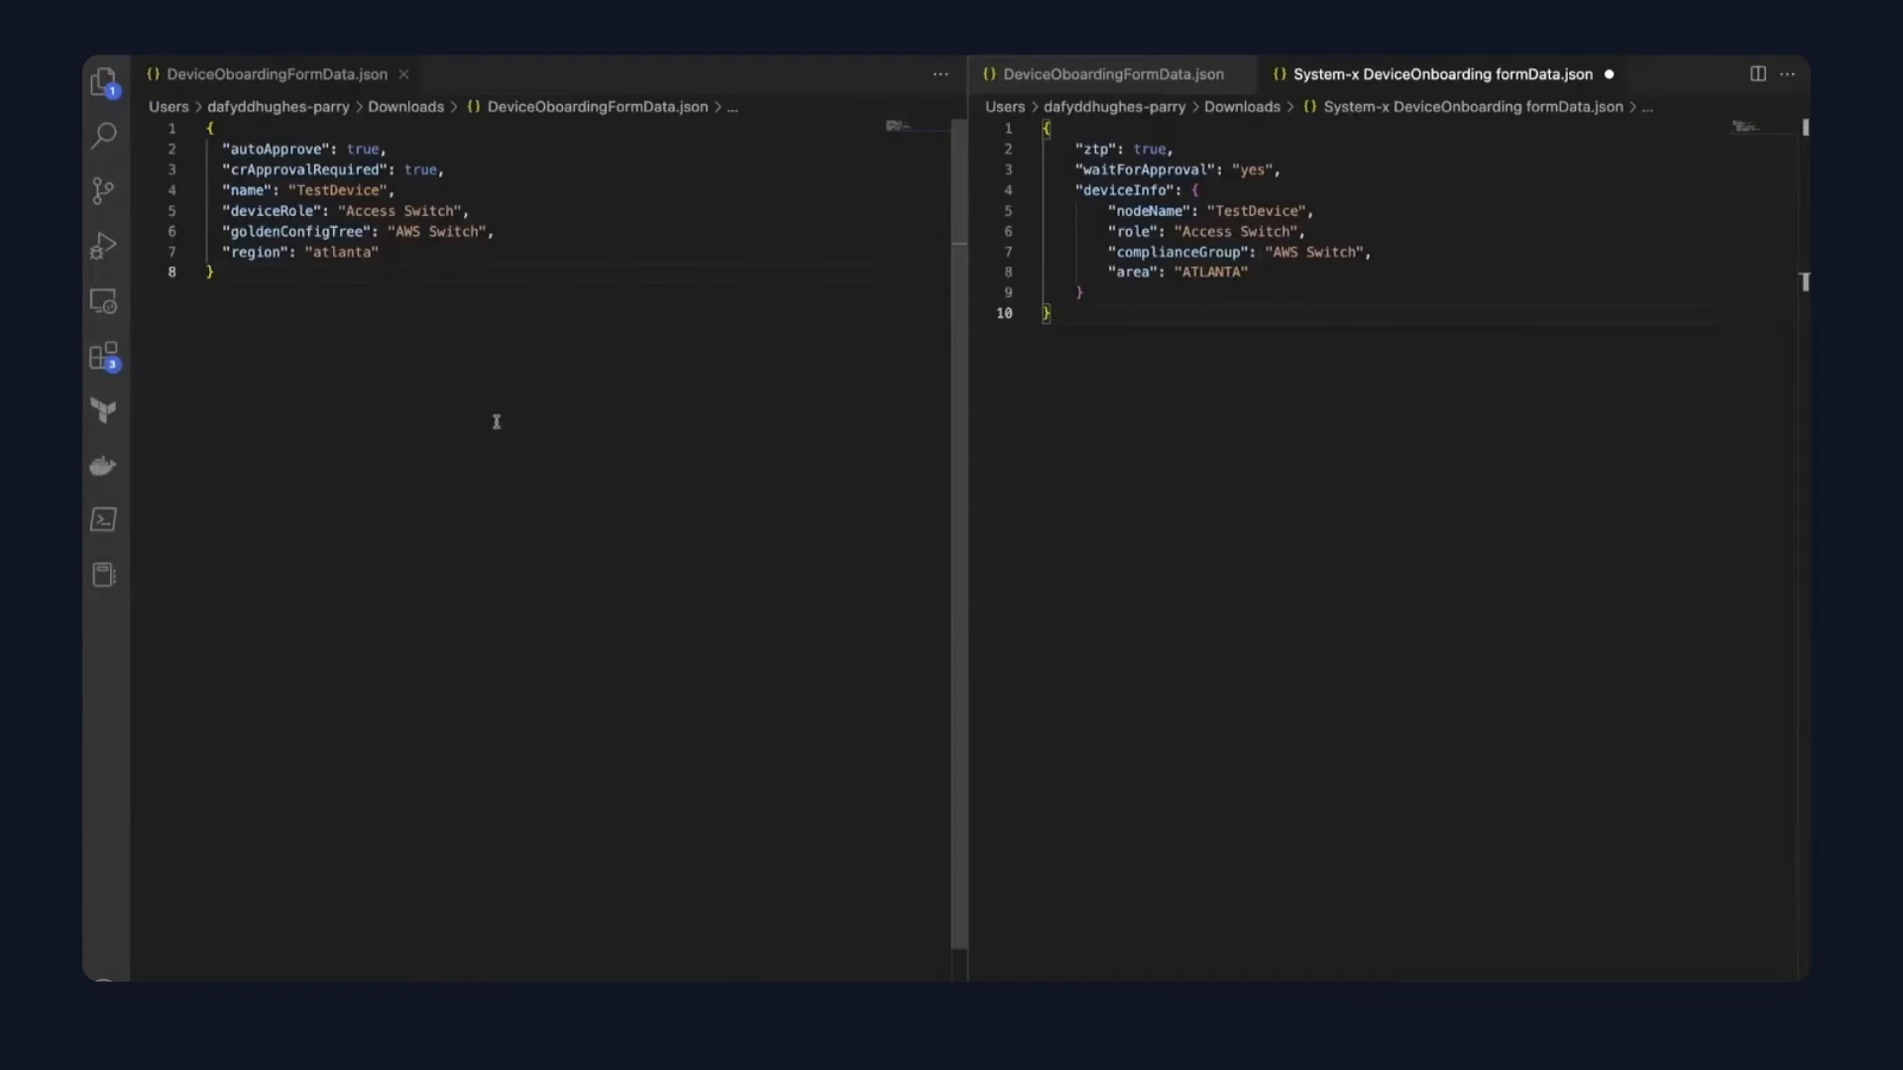
In Visual Studio Code, compare the JSON structures of DeviceOboardingFormData.json and System-x DeviceOnboarding formData.json.
drag(262, 273, 207, 126)
click(267, 270)
click(1071, 313)
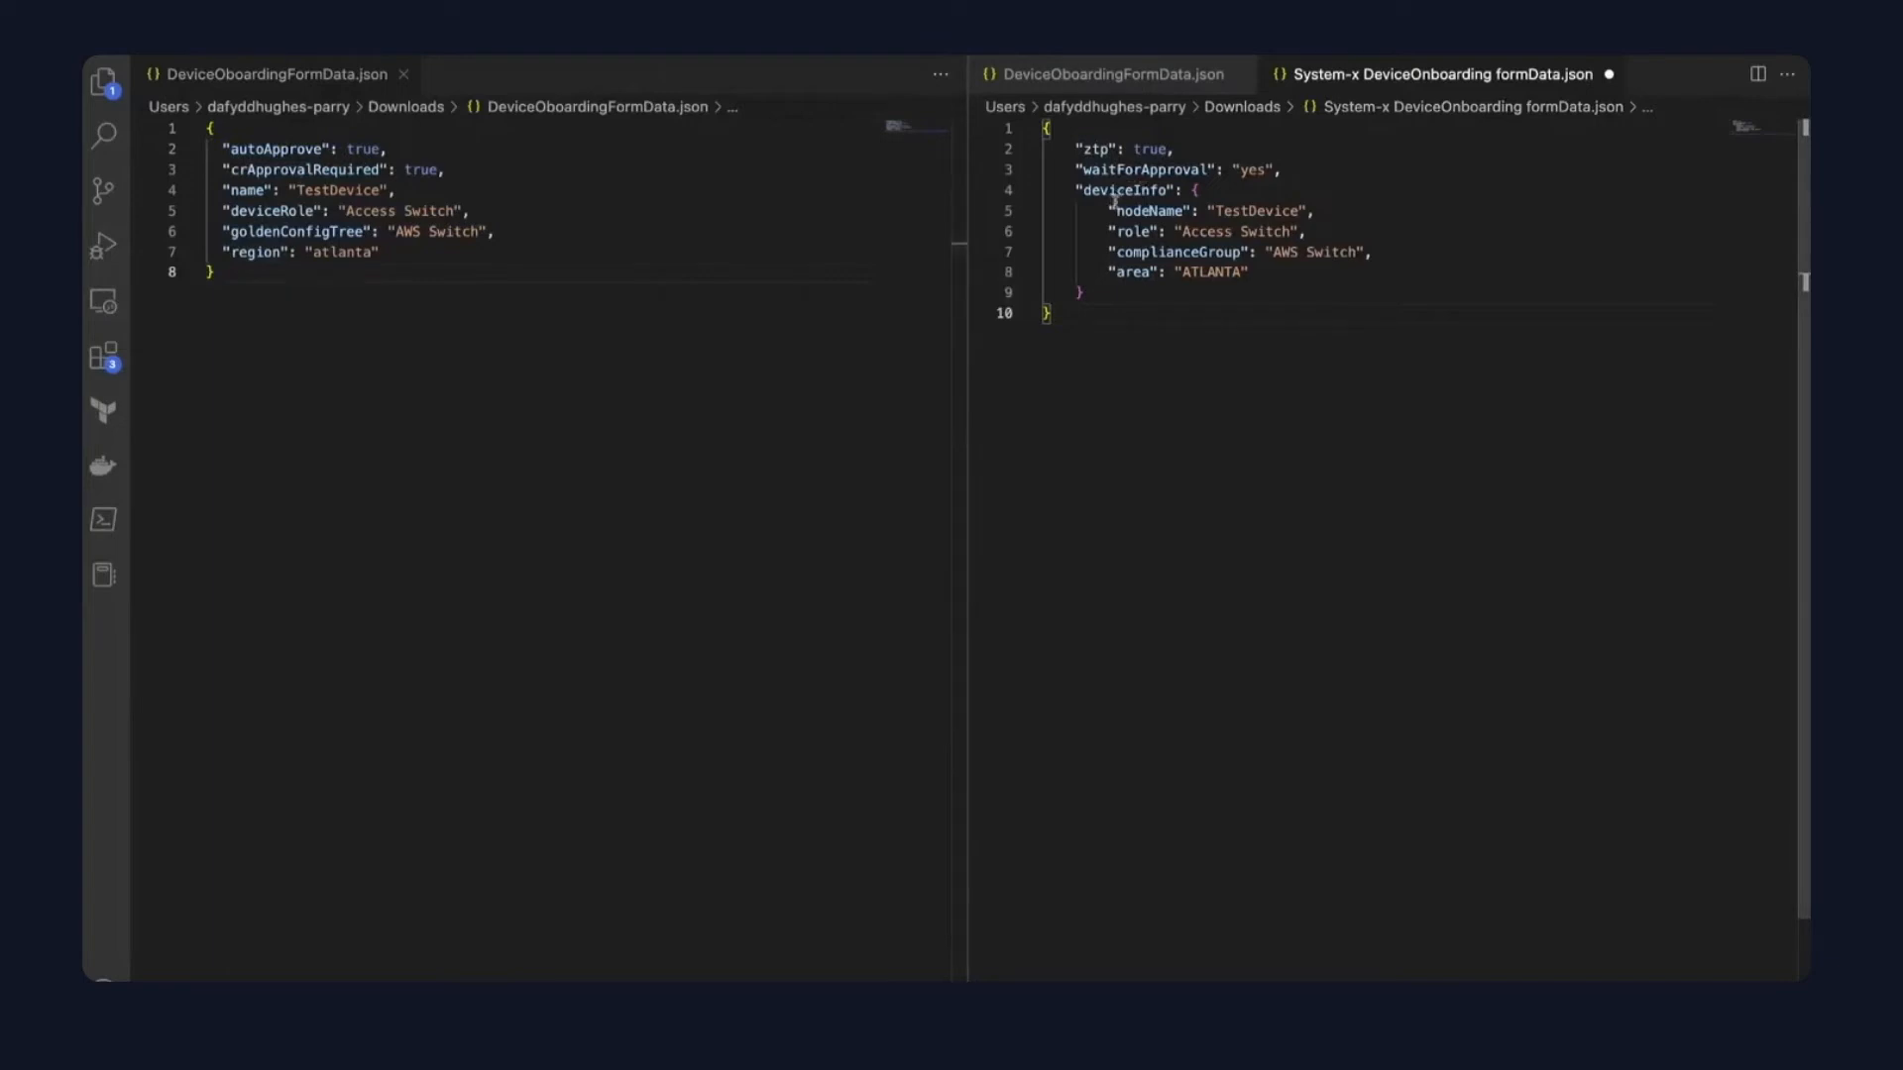
key(super+a)
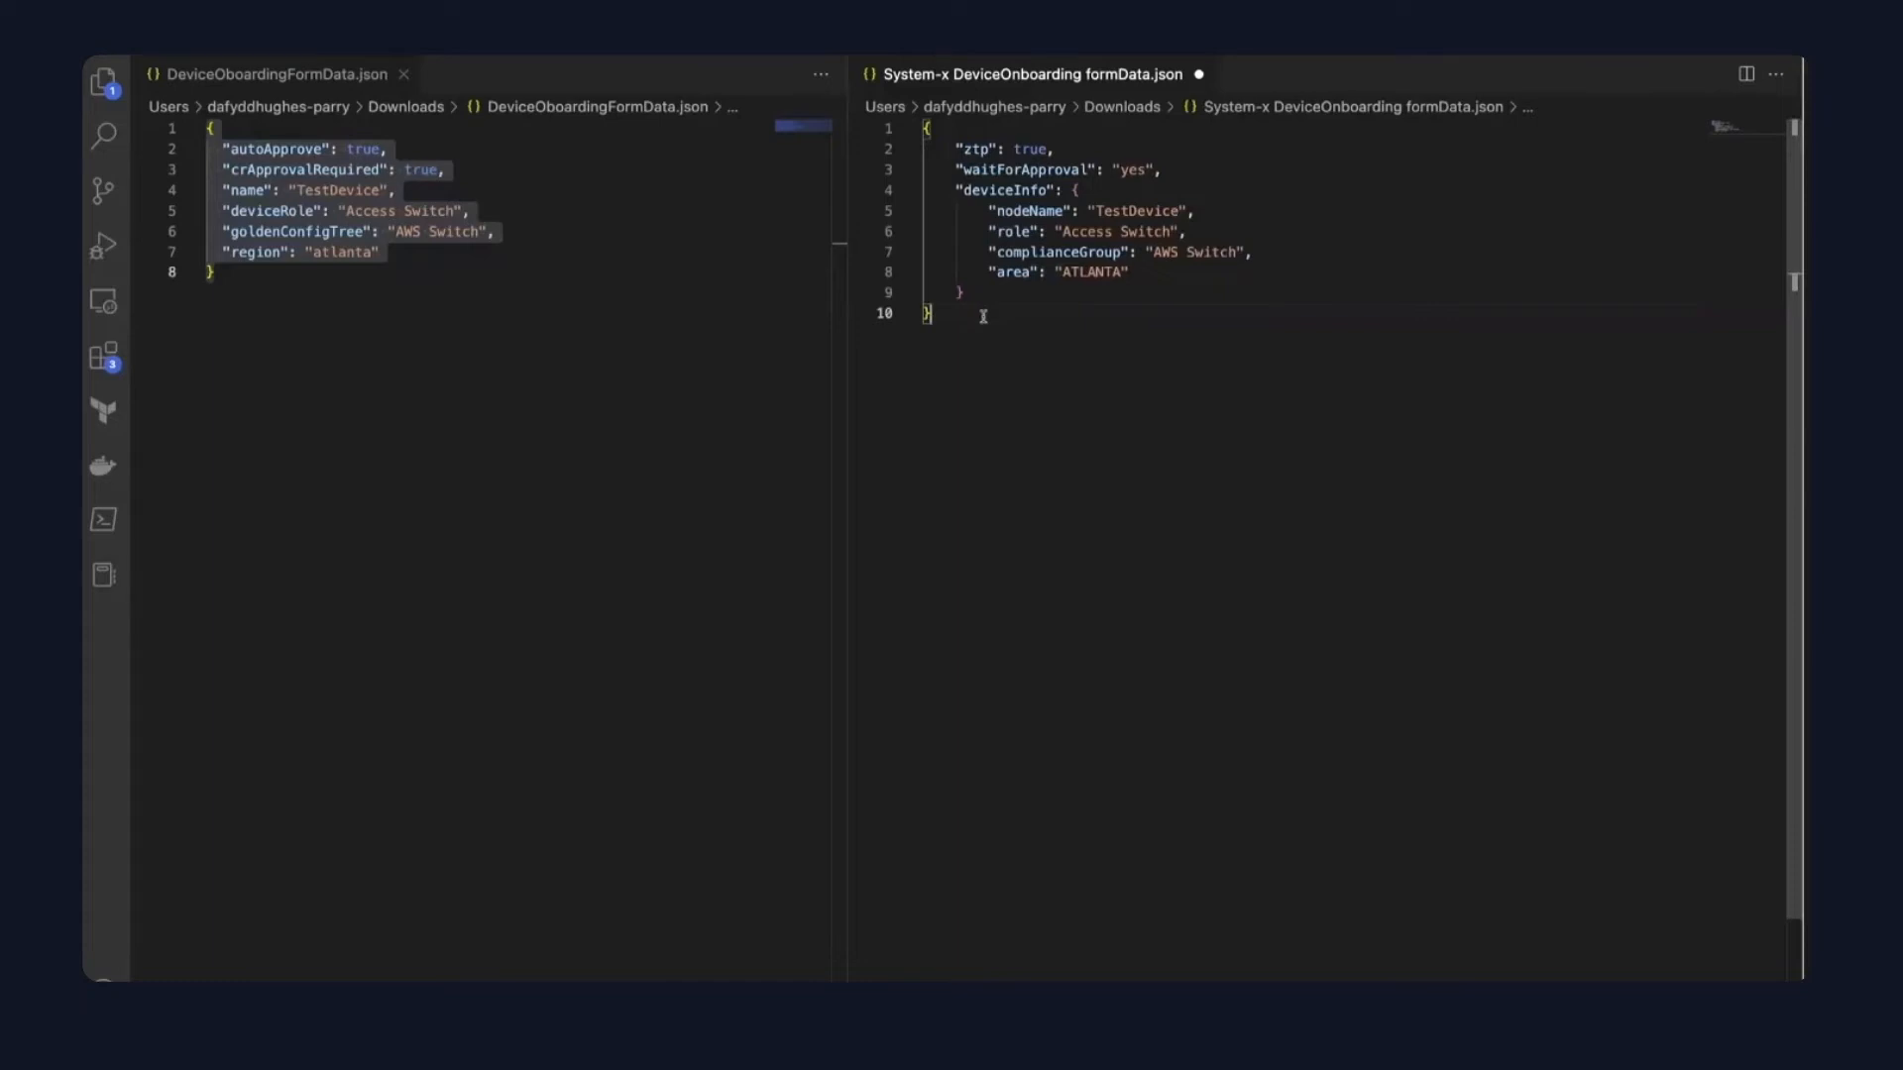
drag(984, 323, 923, 128)
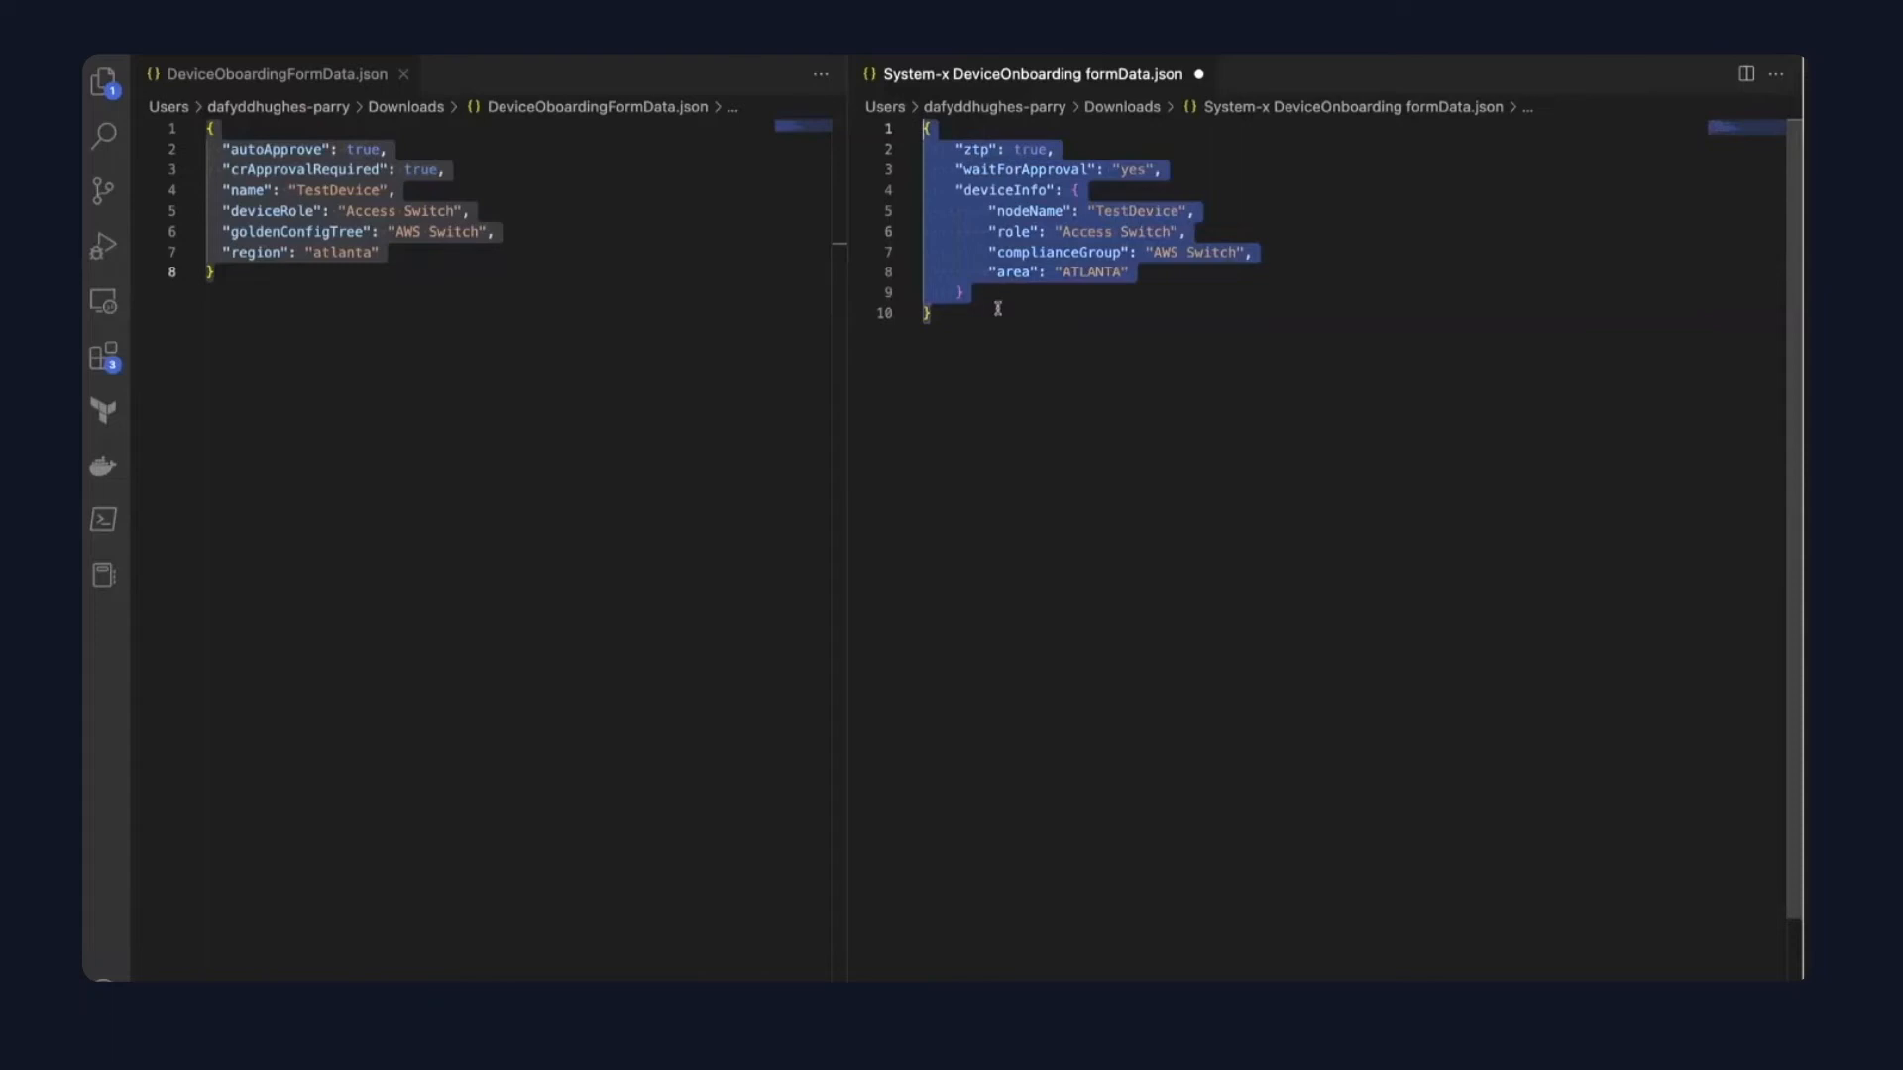
key(super+1)
click(373, 293)
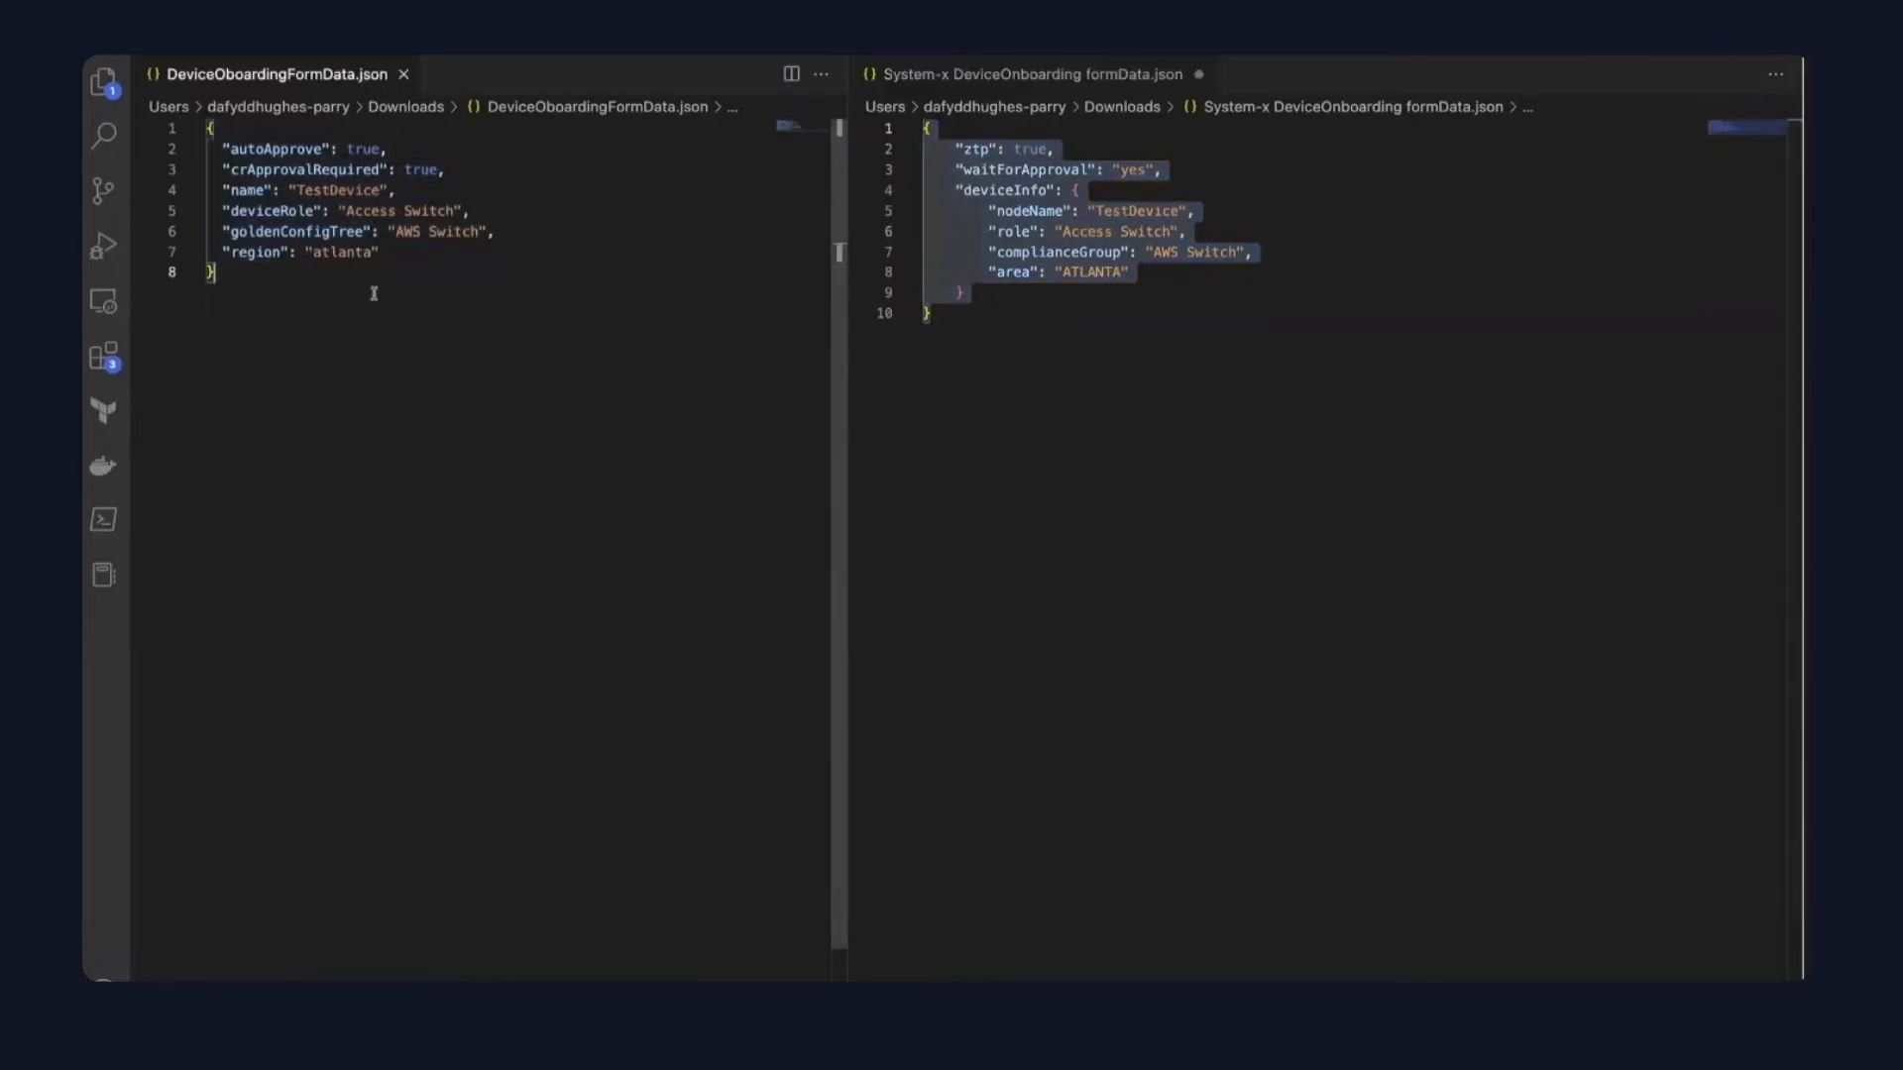
click(1046, 321)
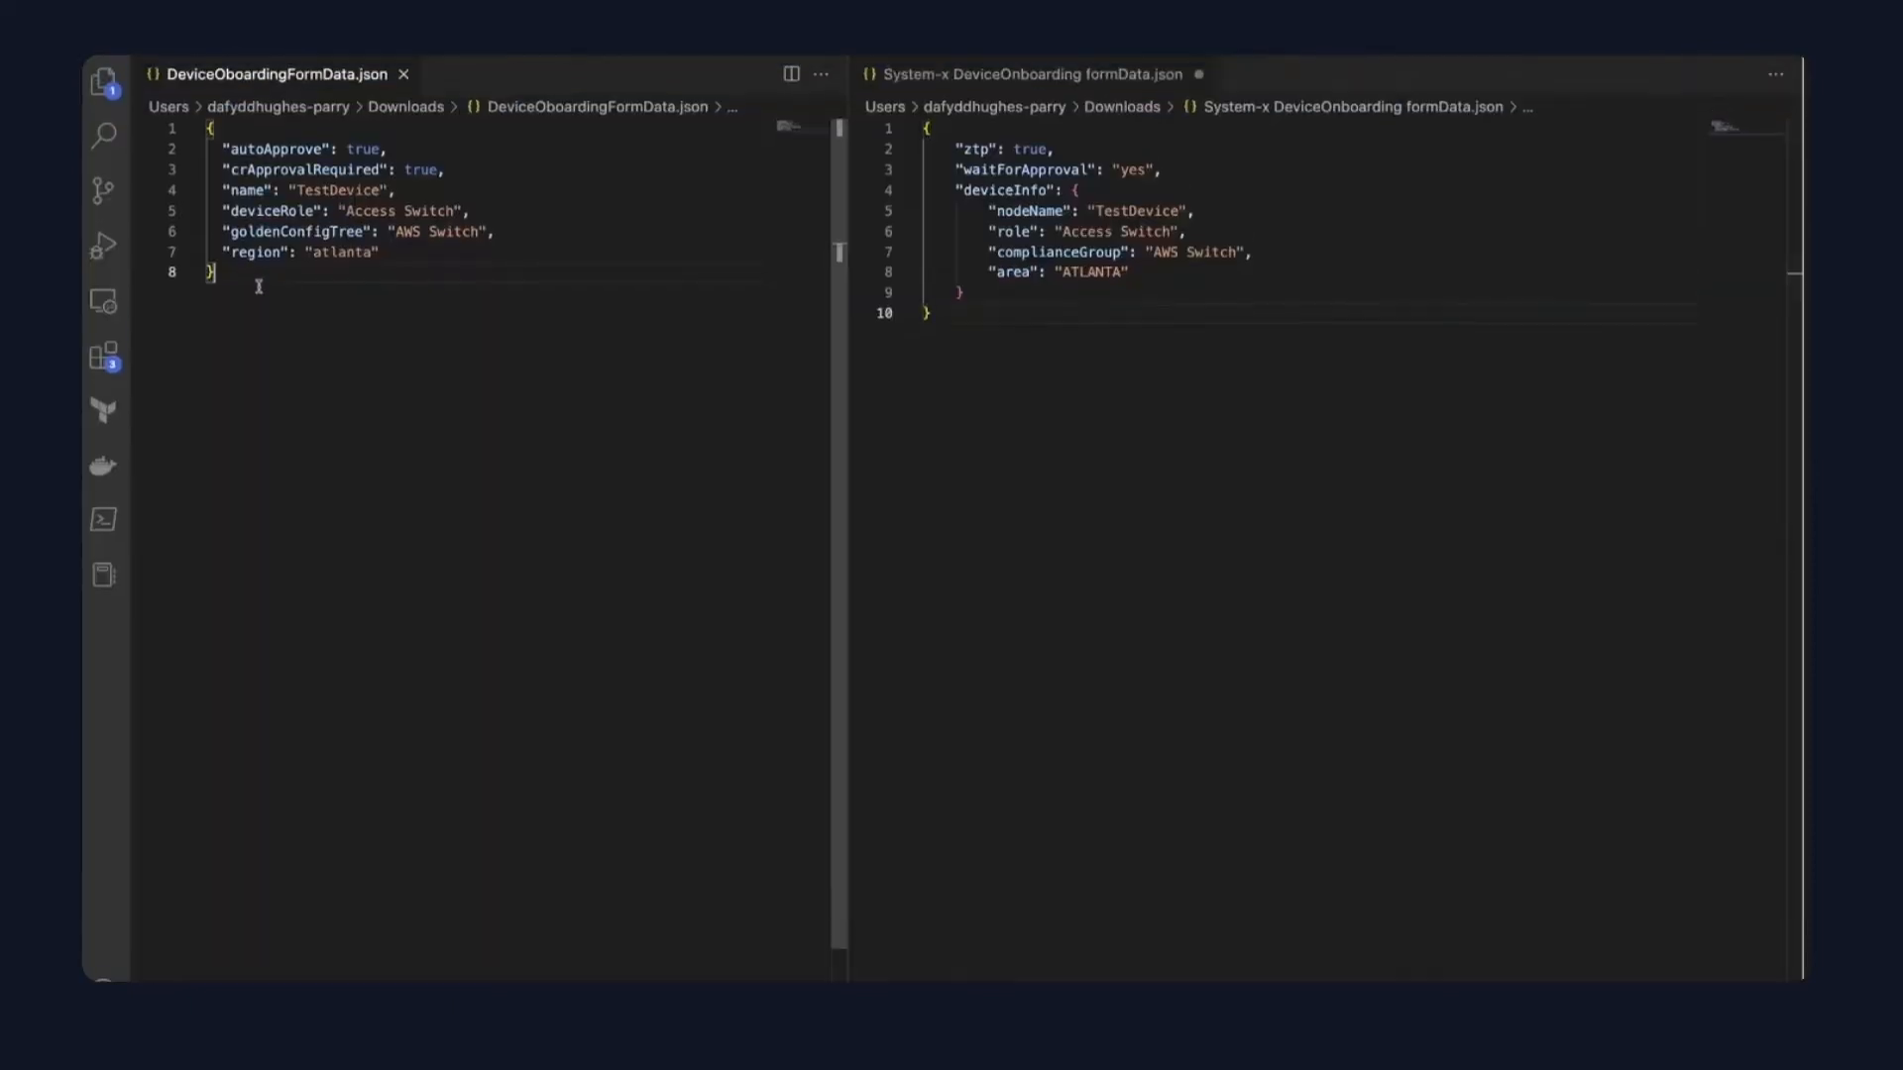
Copy the entire JSON object from DeviceOboardingFormData.json and clear it from the file.
key(super+a)
key(ctrl+c)
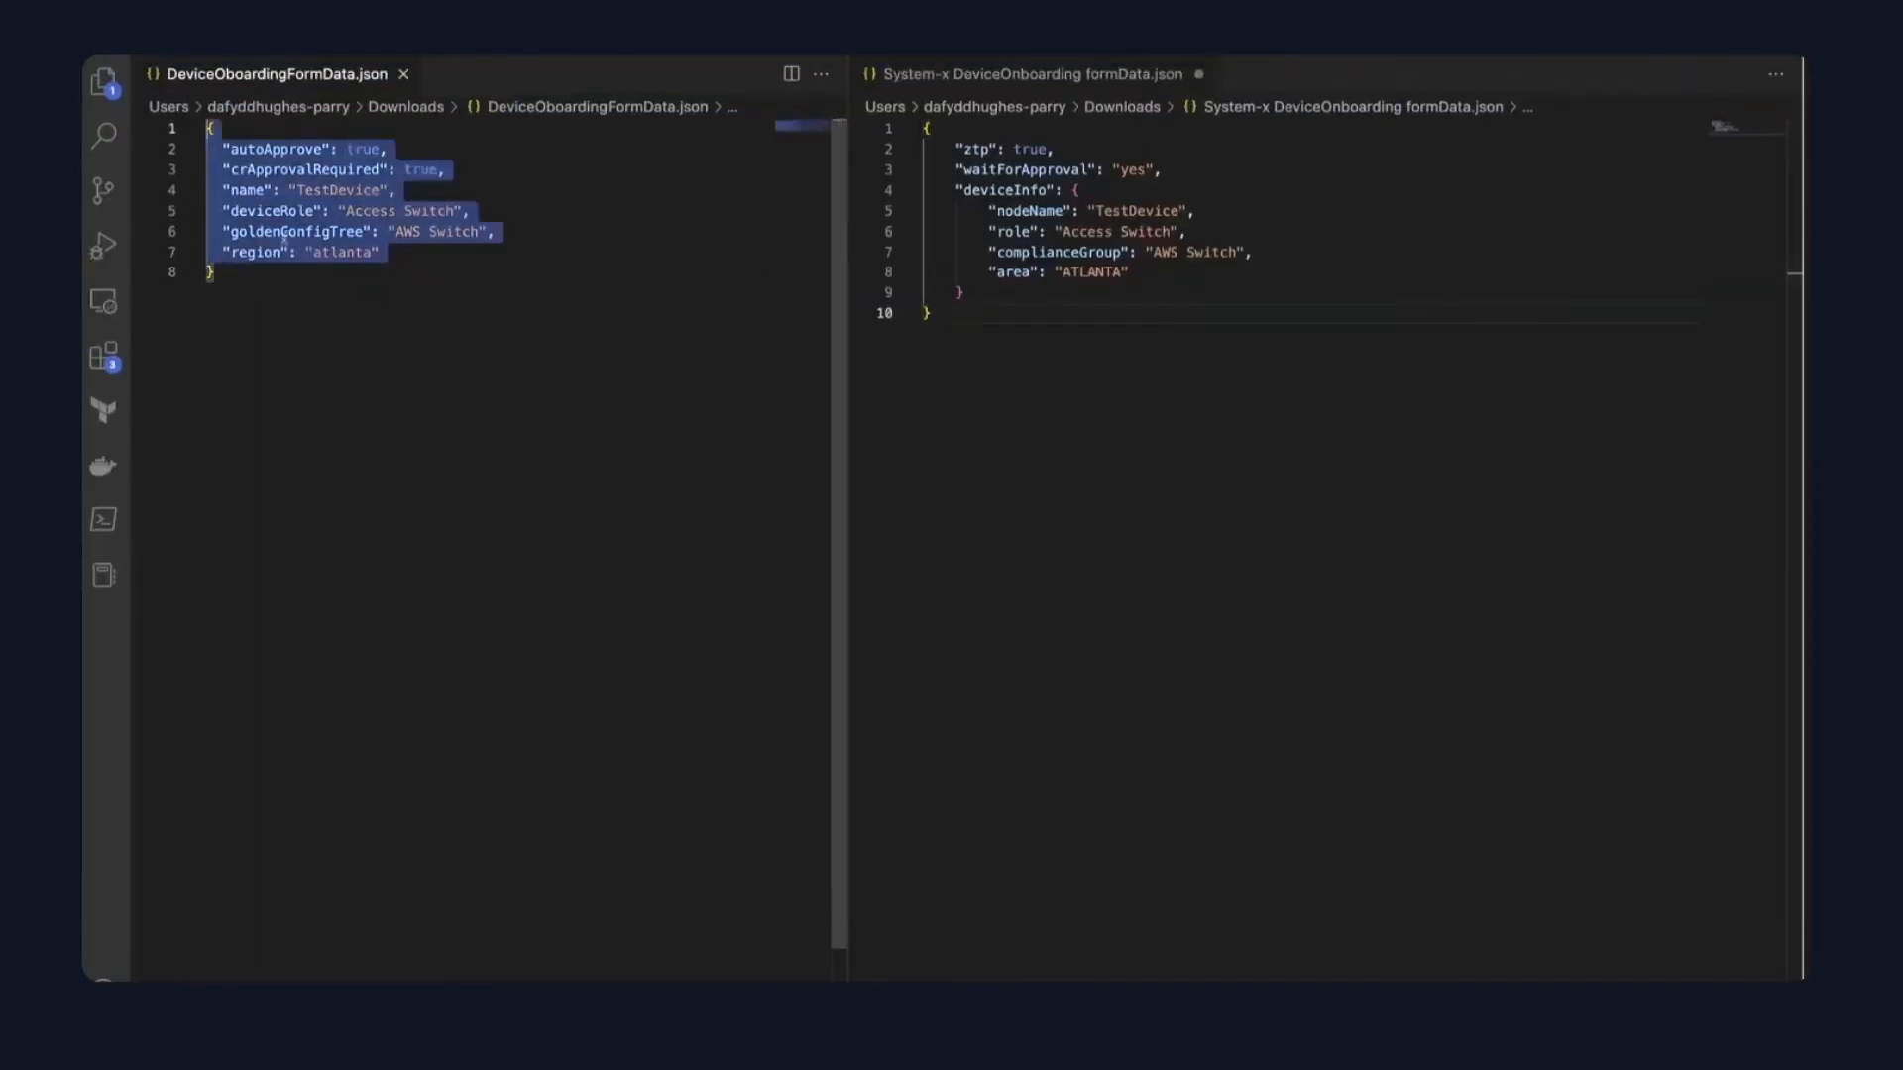
key(BackSpace)
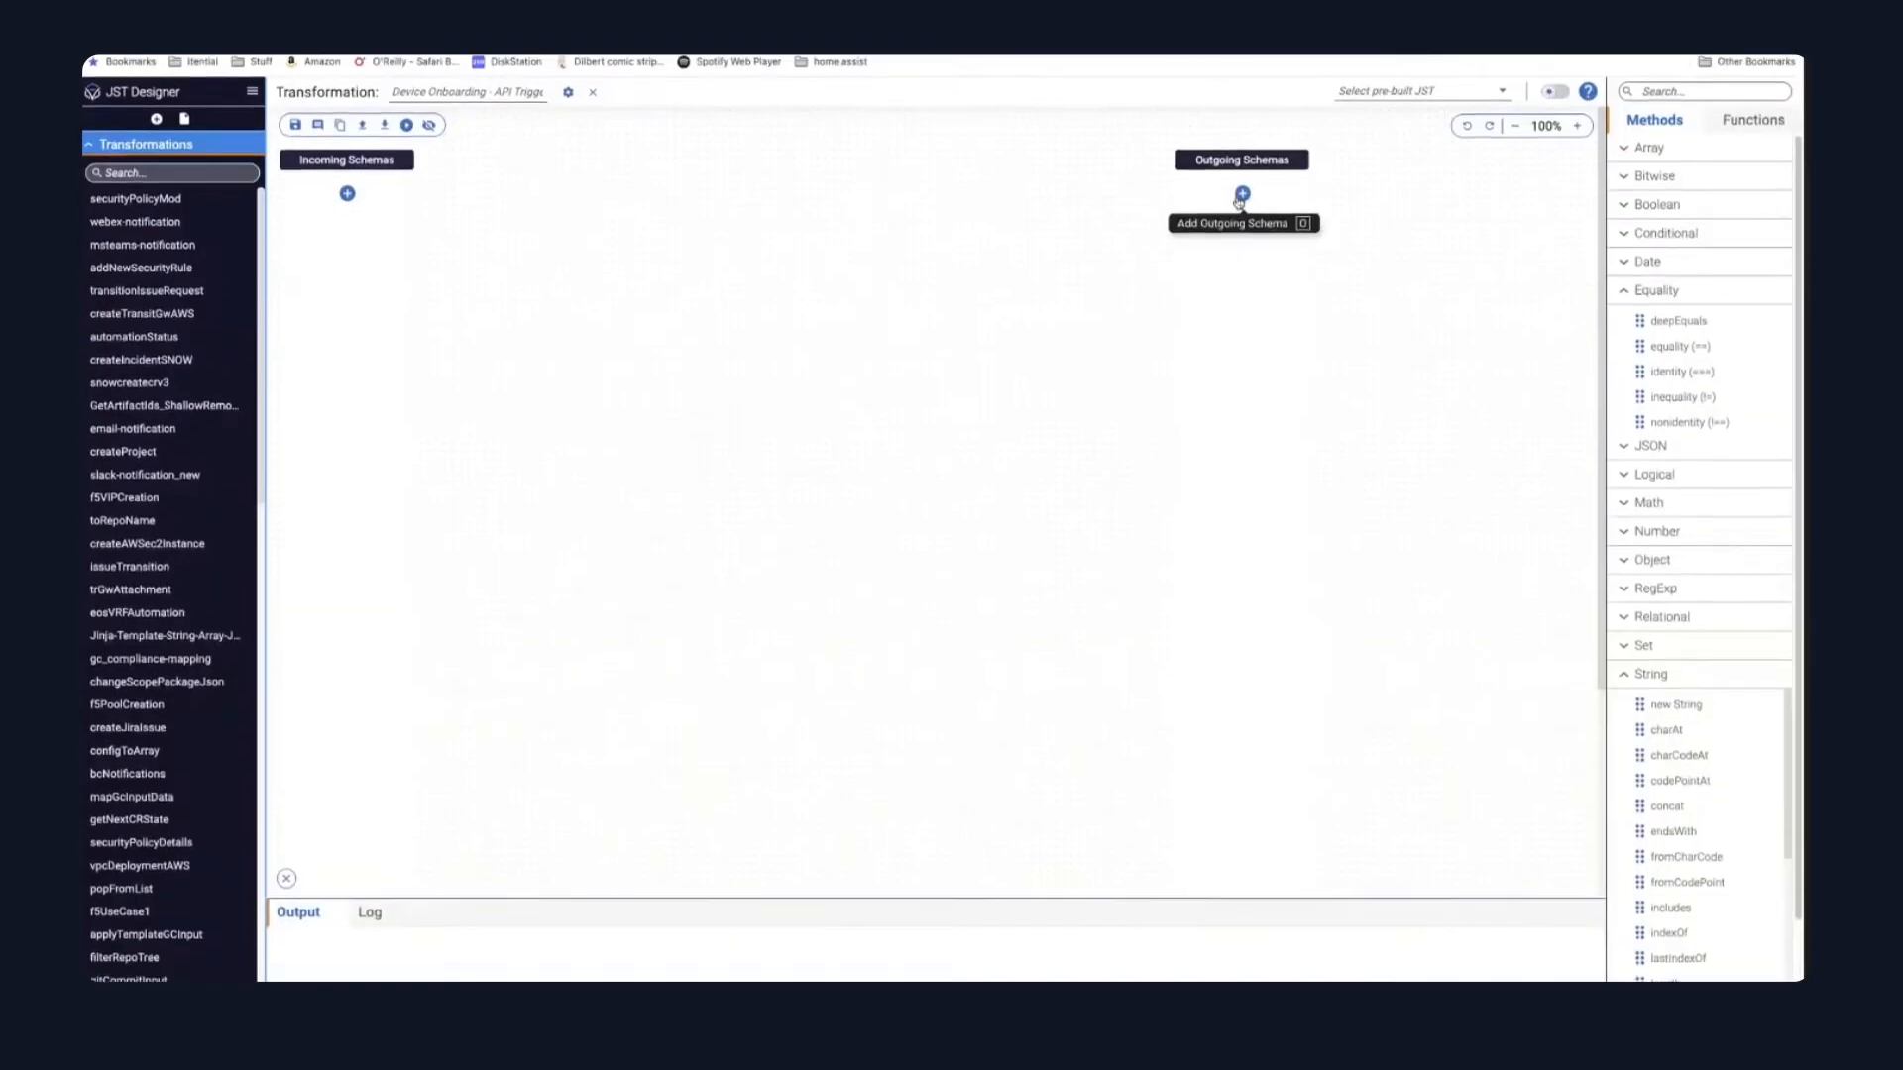
In JST Designer, add an outgoing schema inferred from the copied form data JSON and fill in its $id.
click(1245, 193)
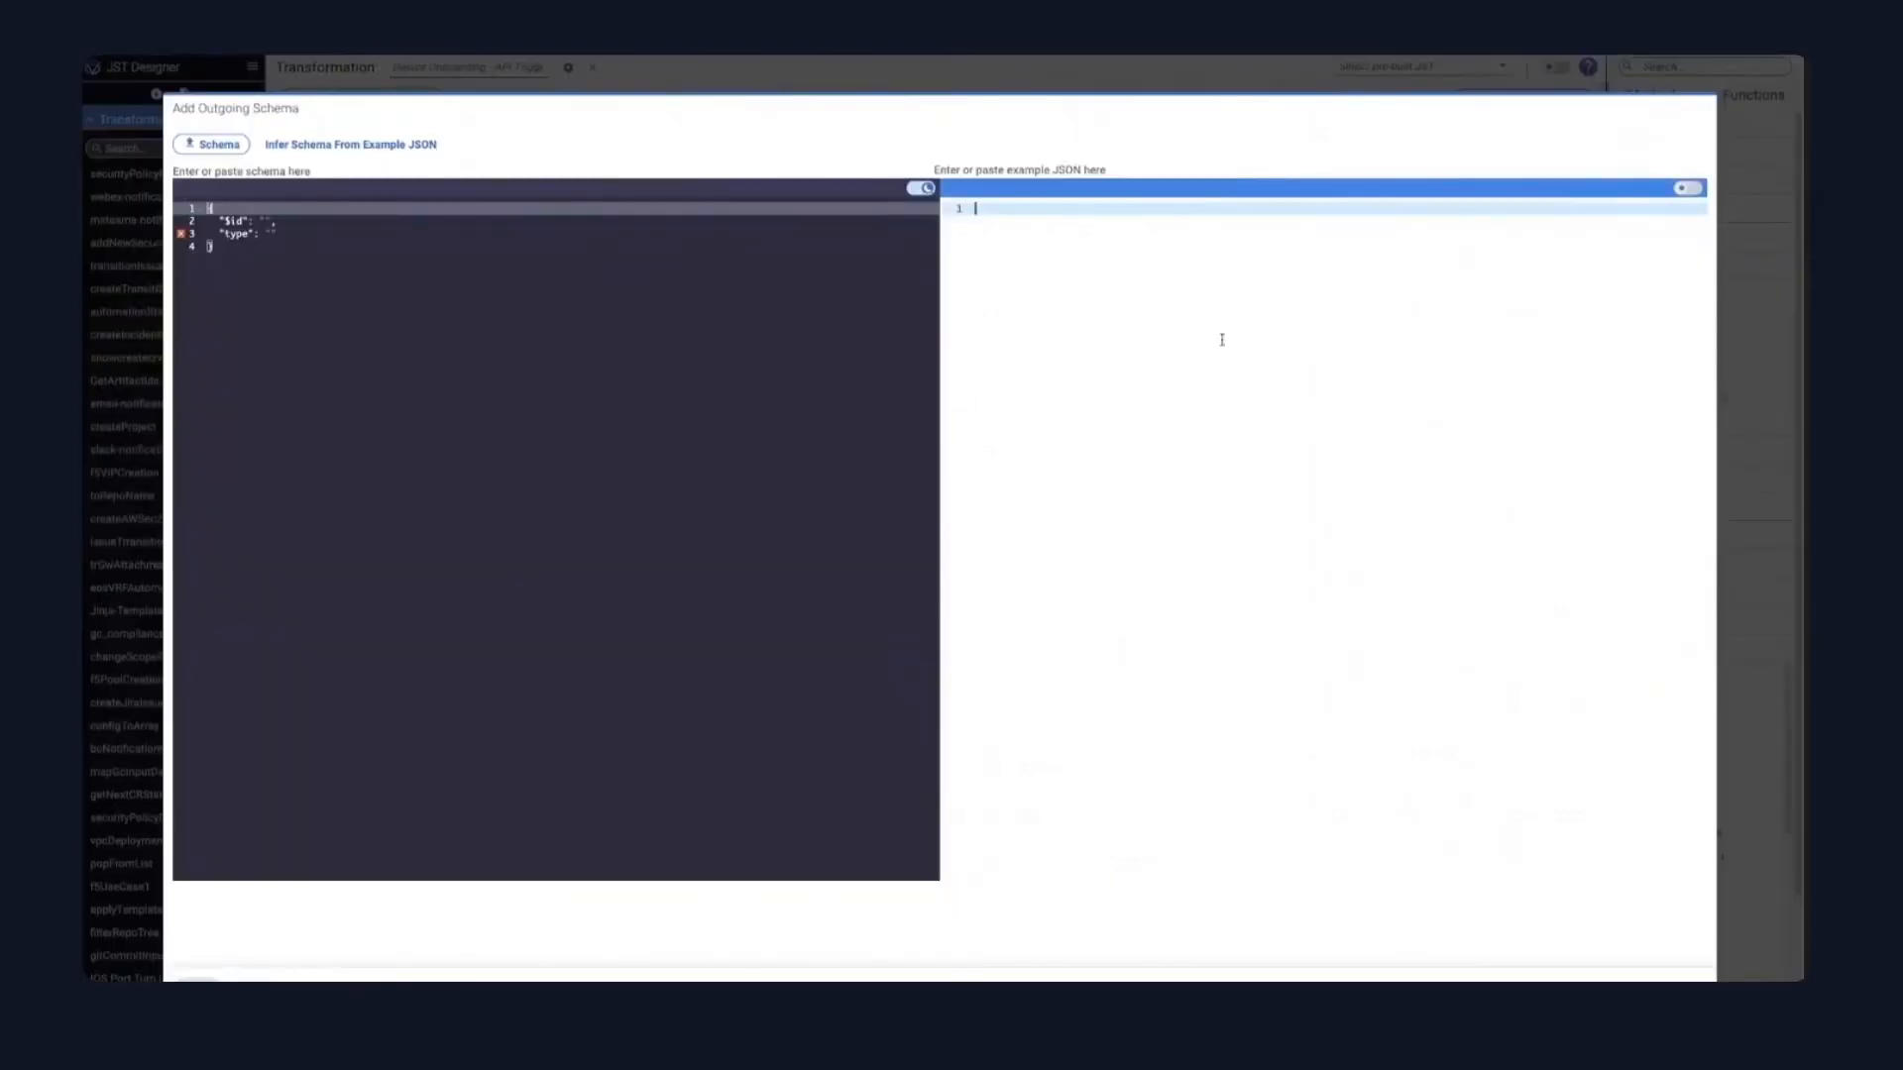
key(ctrl+v)
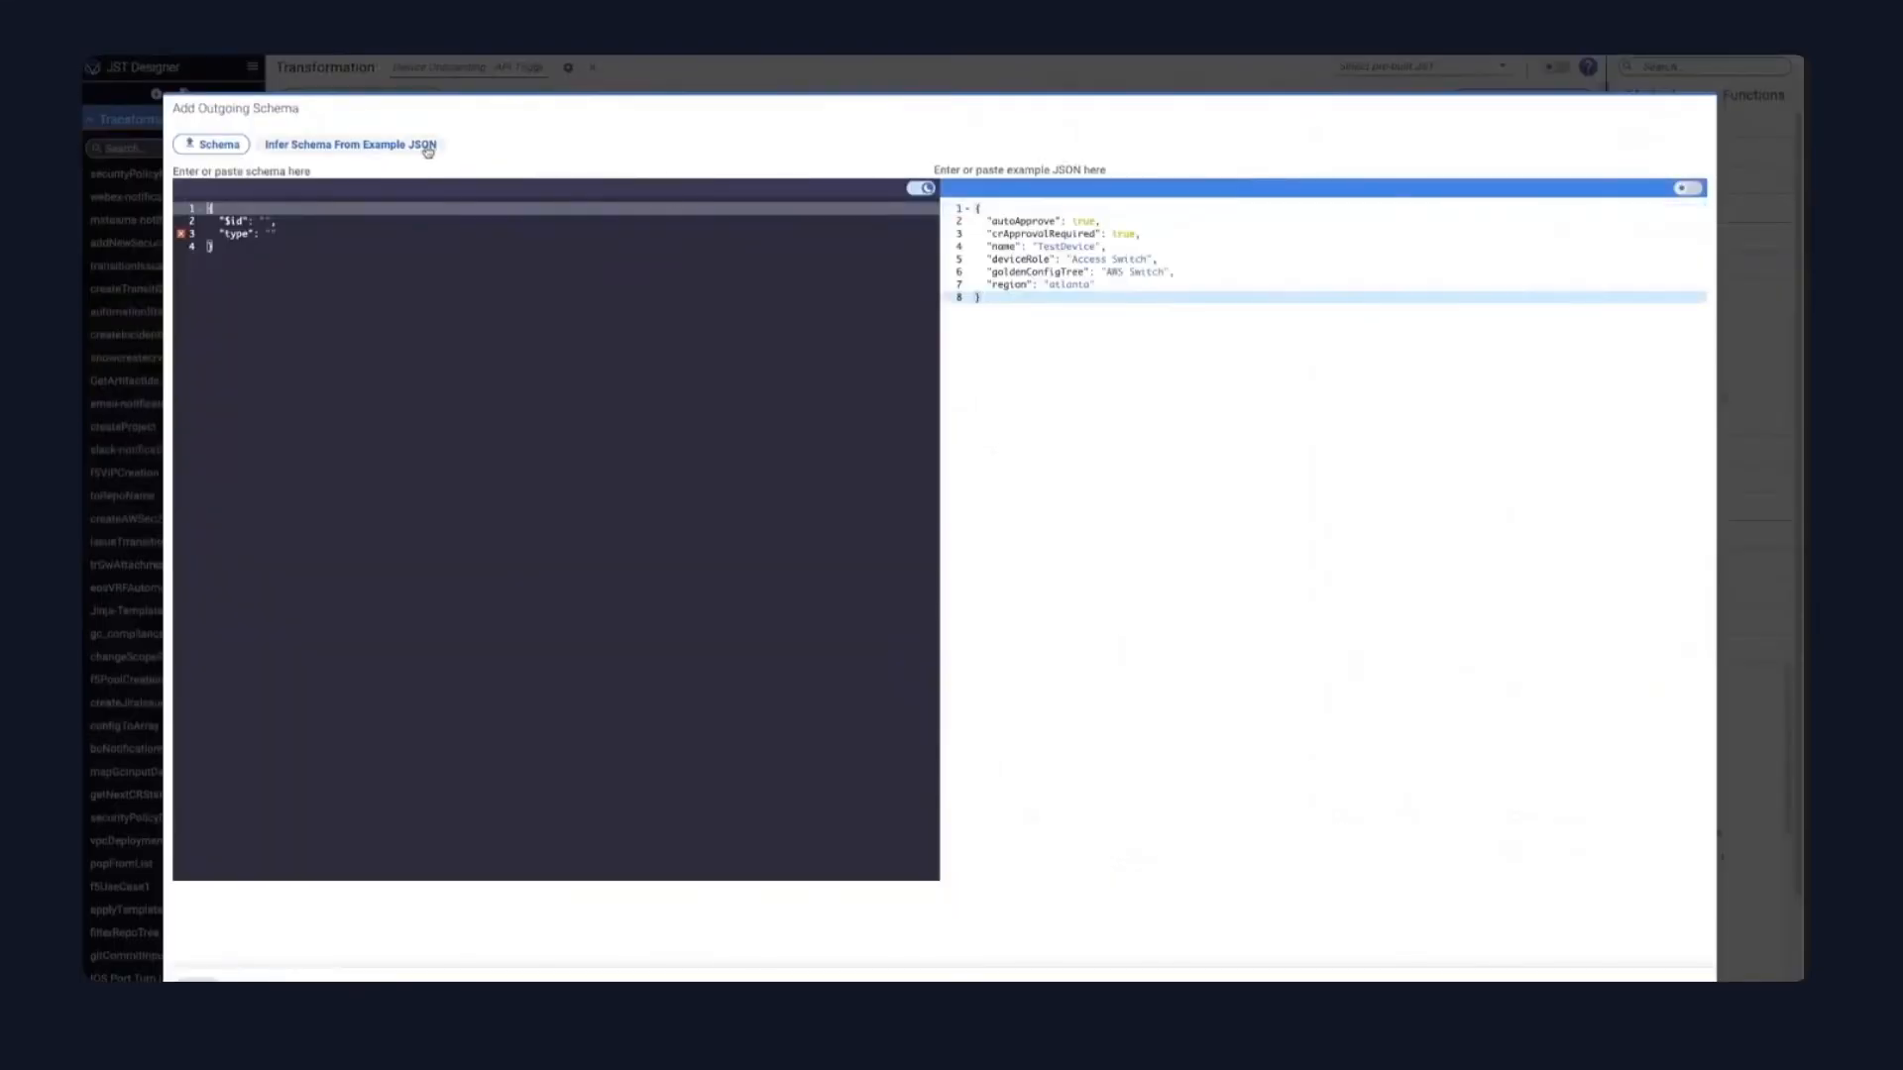
click(425, 145)
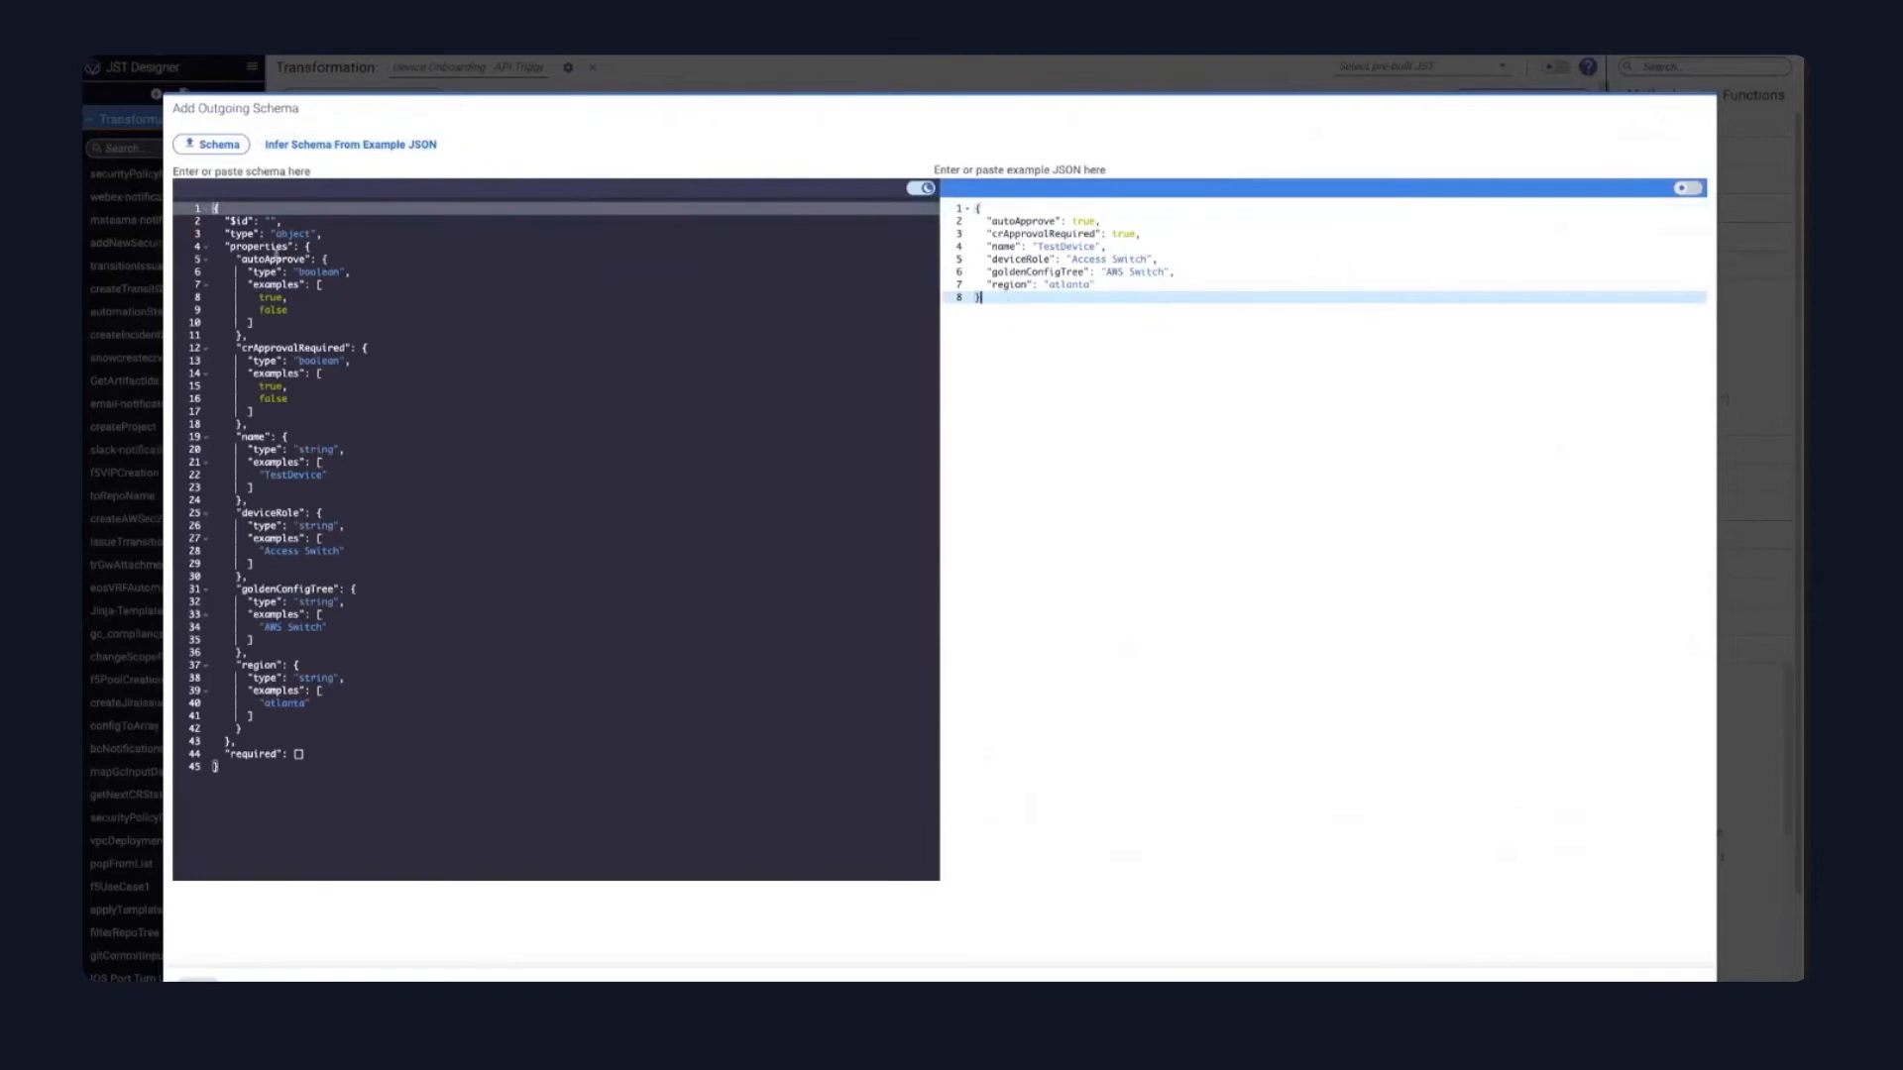
click(272, 221)
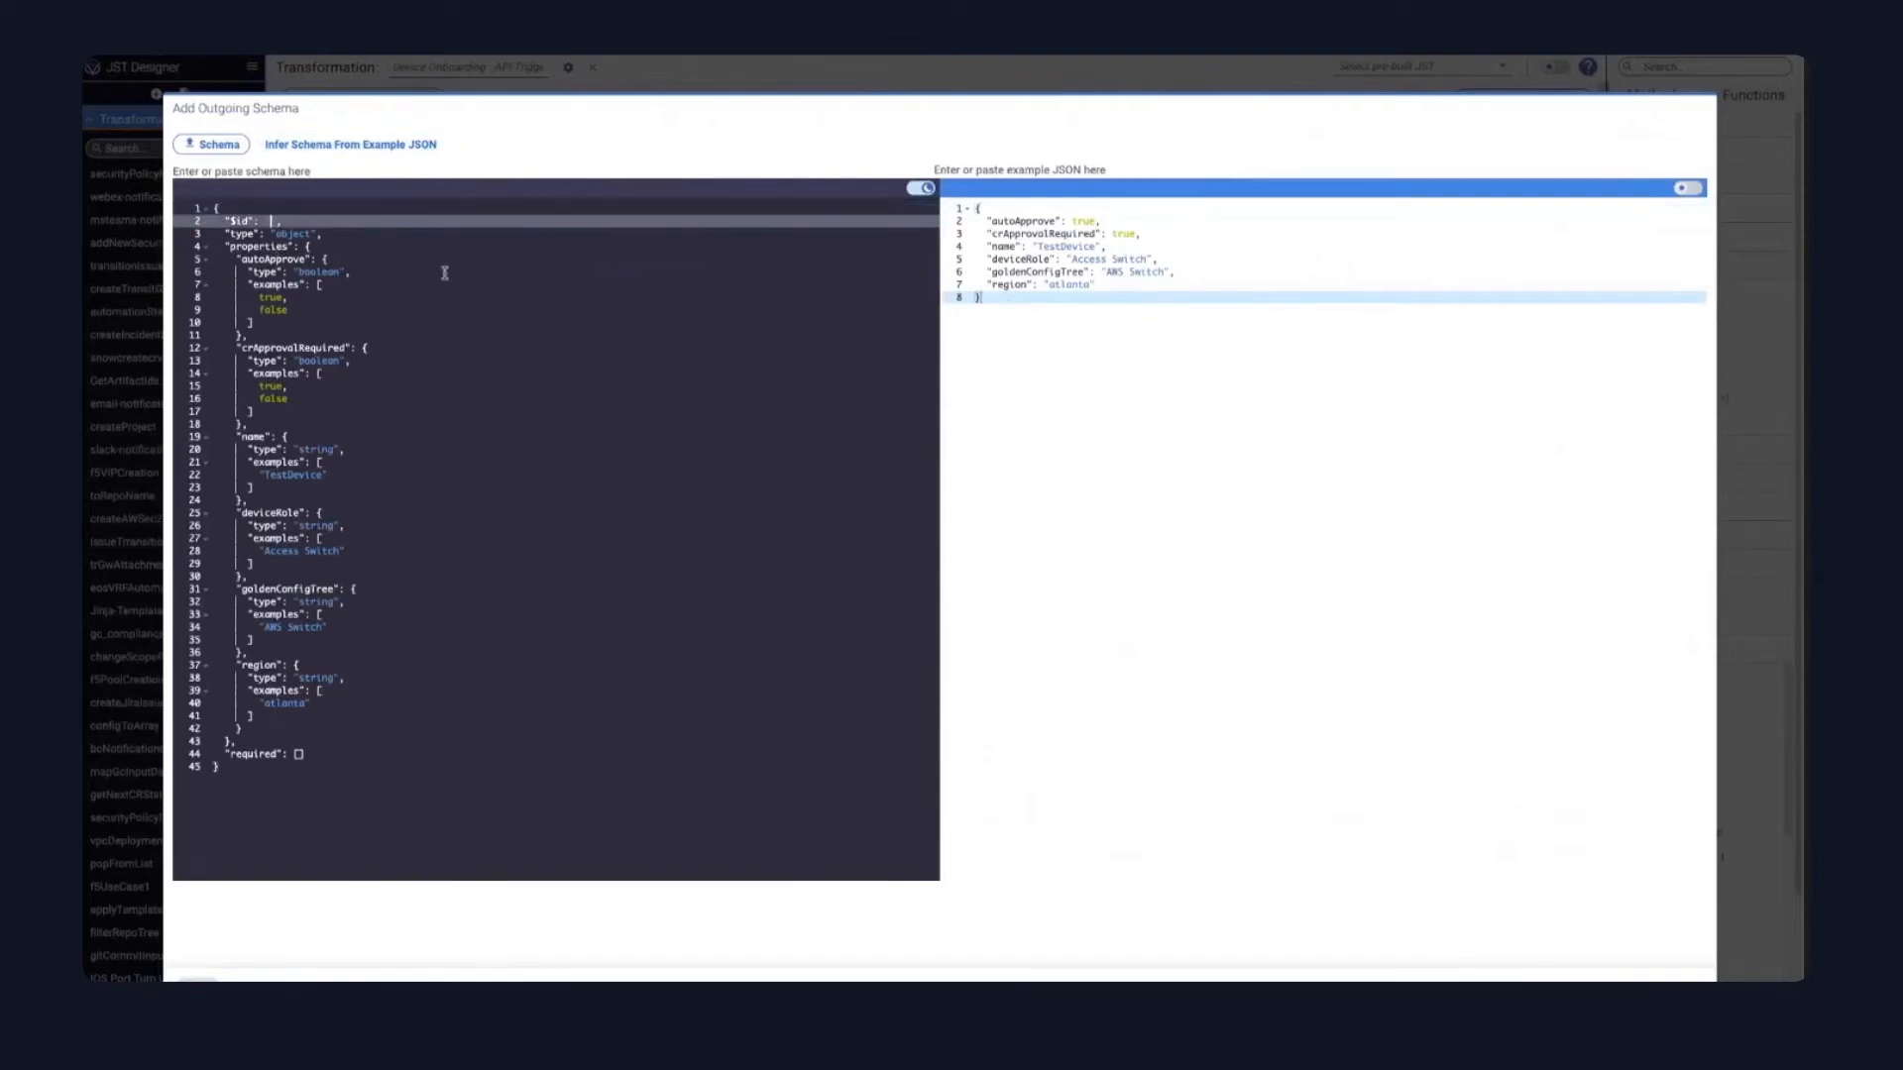
text(/p)
click(197, 980)
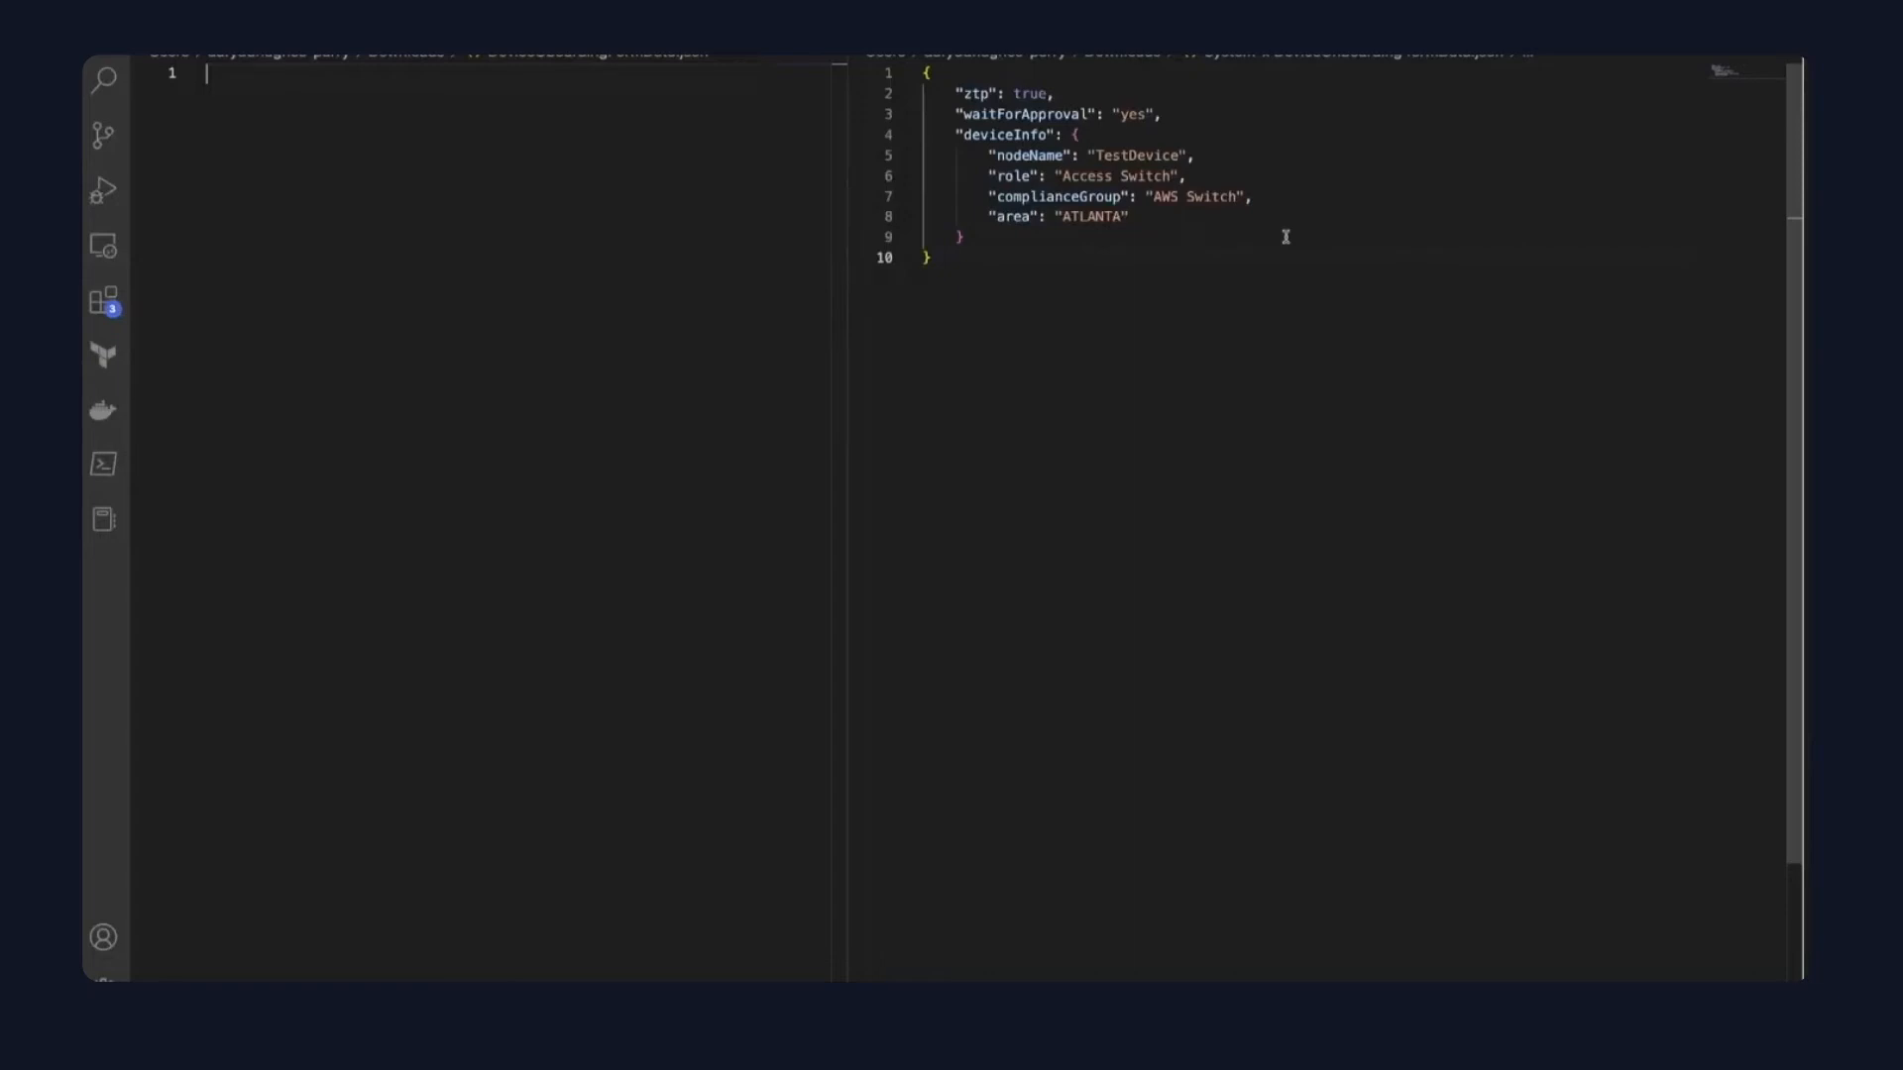
In Visual Studio Code, examine the top-level keys ztp, waitForApproval and deviceInfo in the System-x payload JSON.
click(1237, 282)
key(ctrl+a)
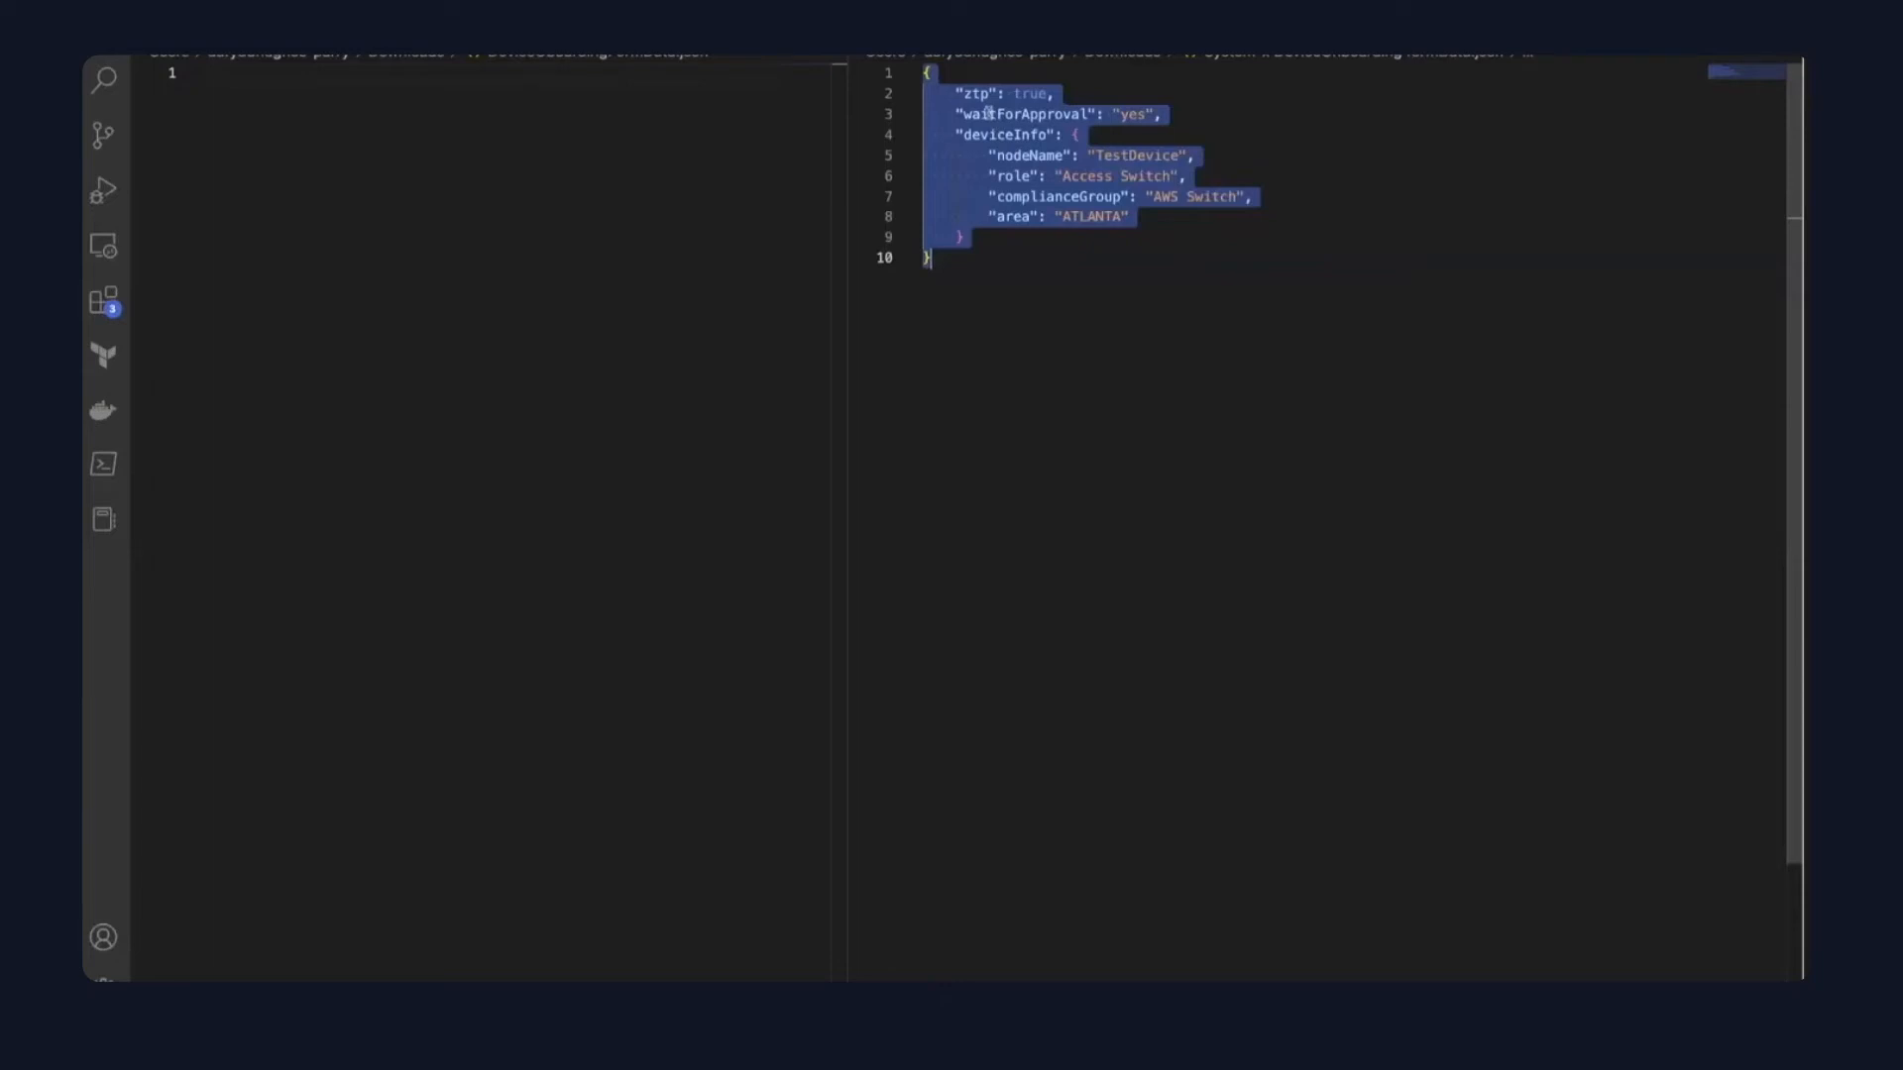
click(972, 93)
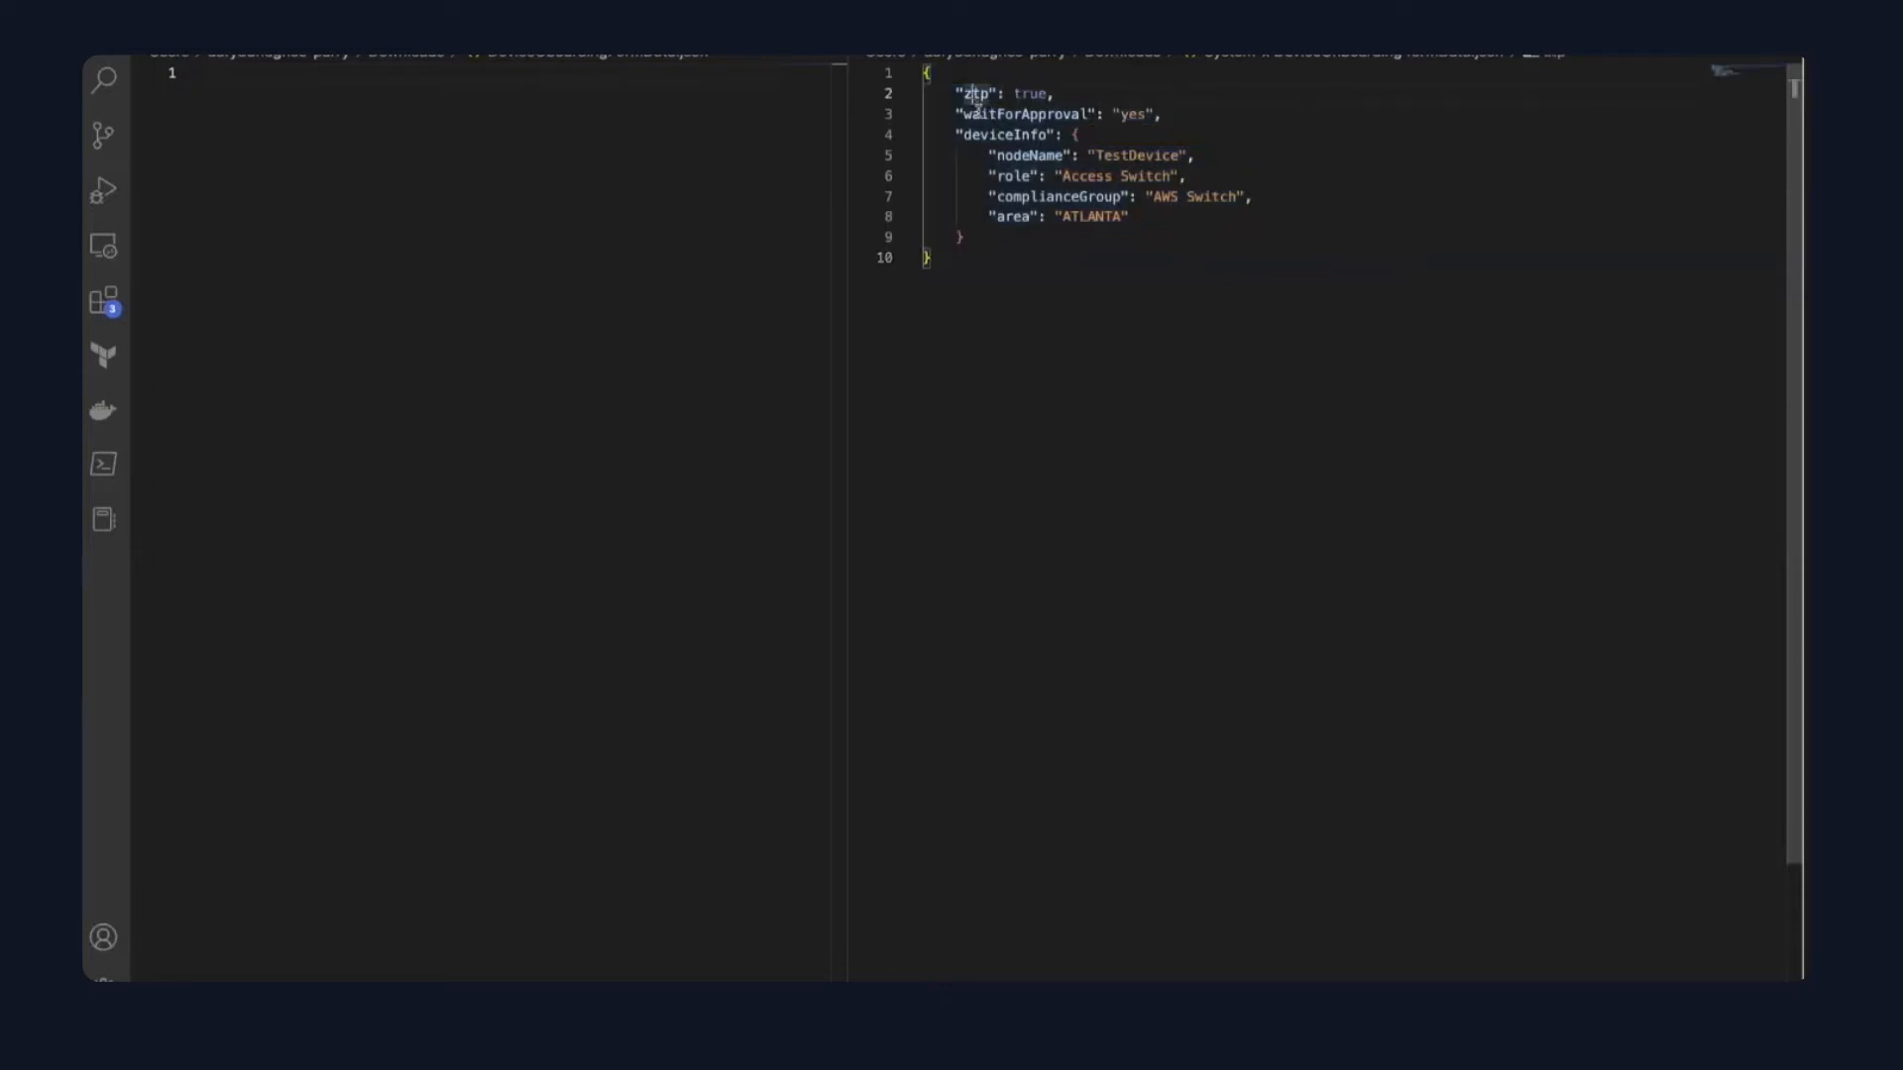
double_click(976, 94)
double_click(989, 117)
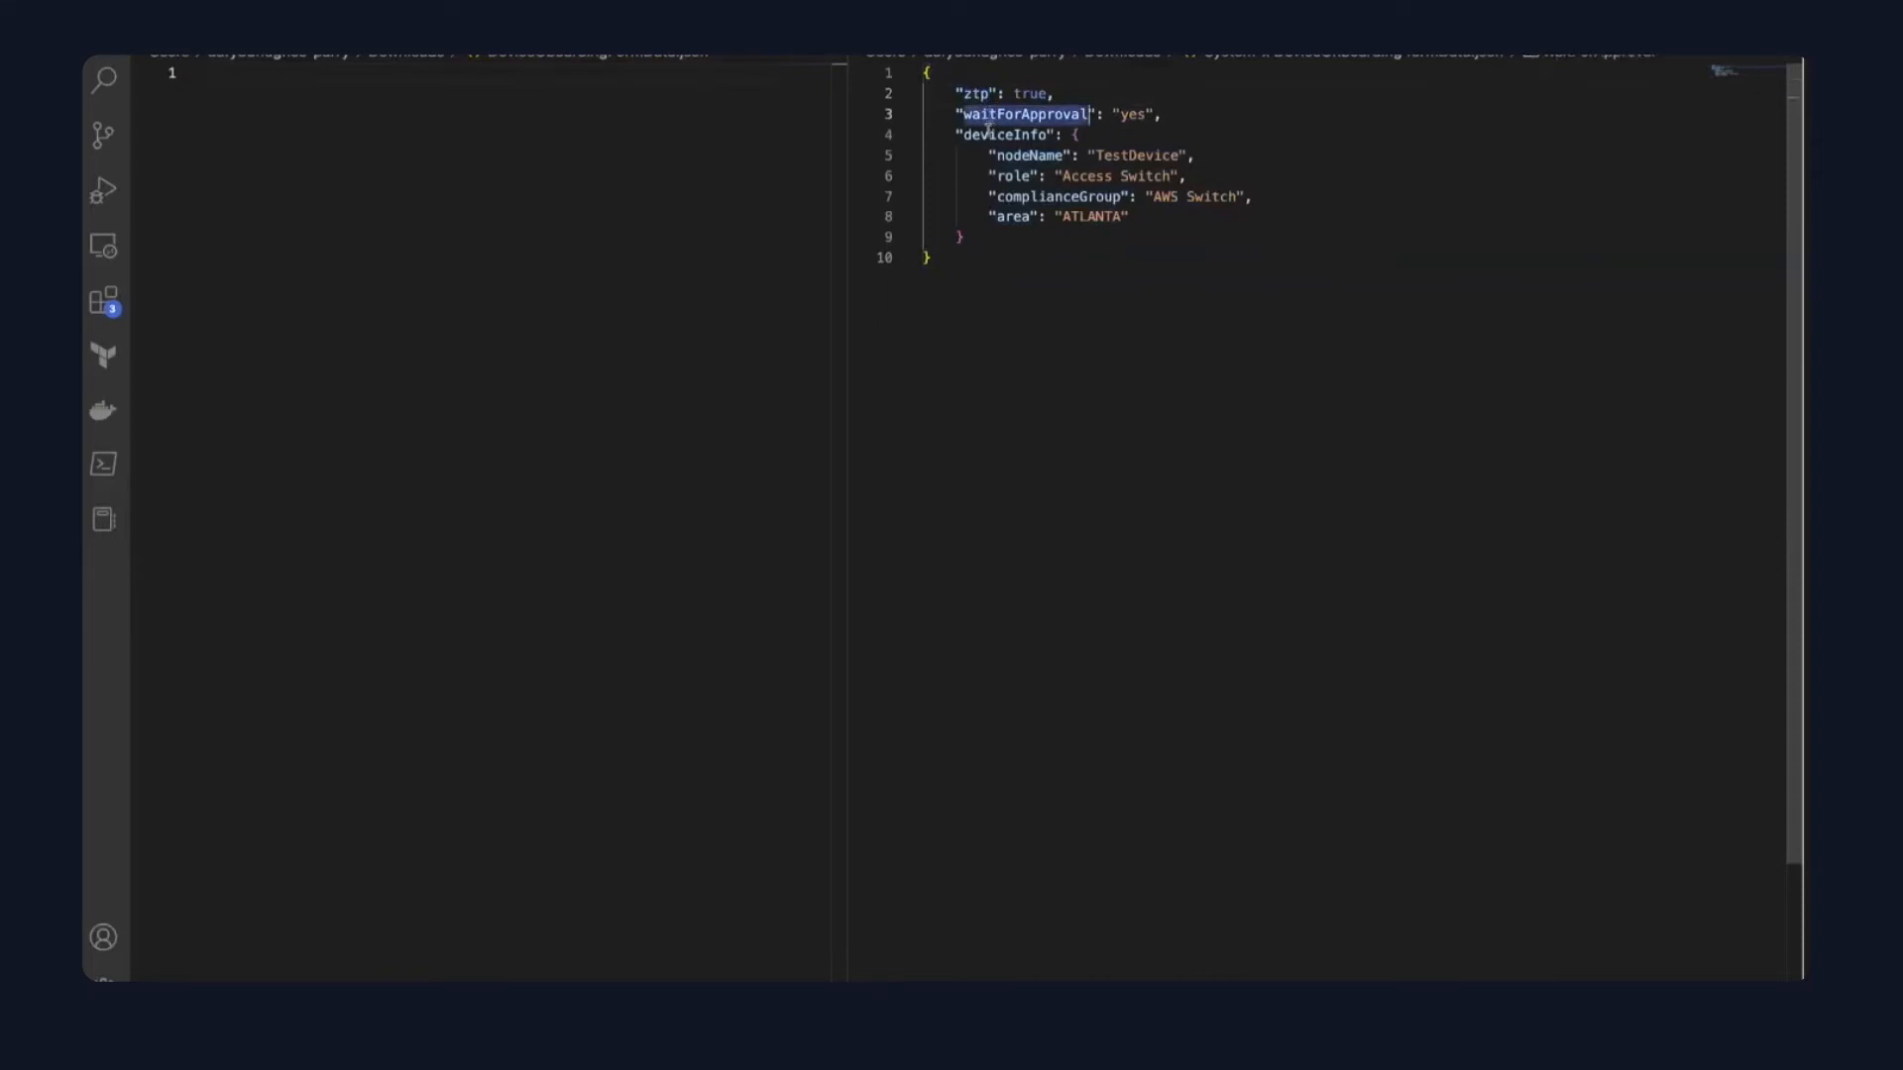
double_click(988, 133)
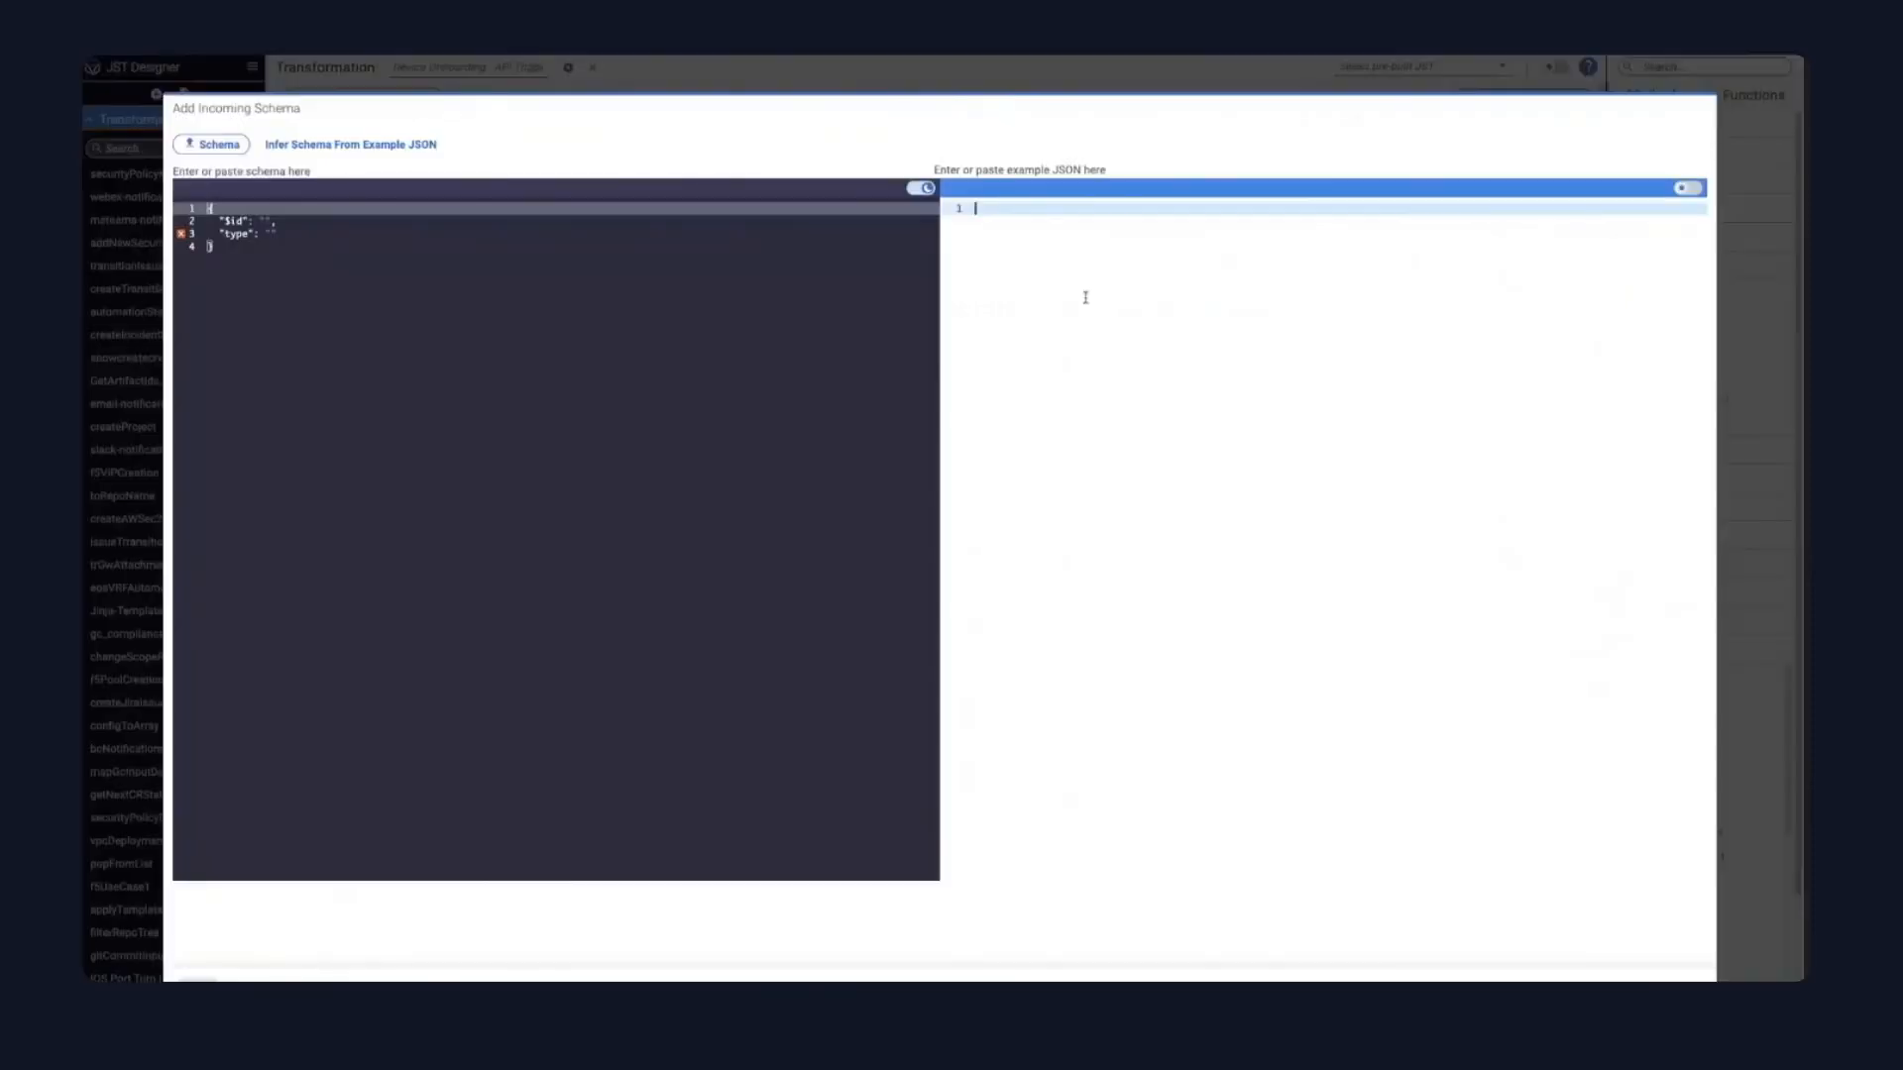
In JST Designer, add an incoming schema inferred from the example value true, with $id "ztp".
text(true)
click(407, 144)
click(265, 221)
text(ztp)
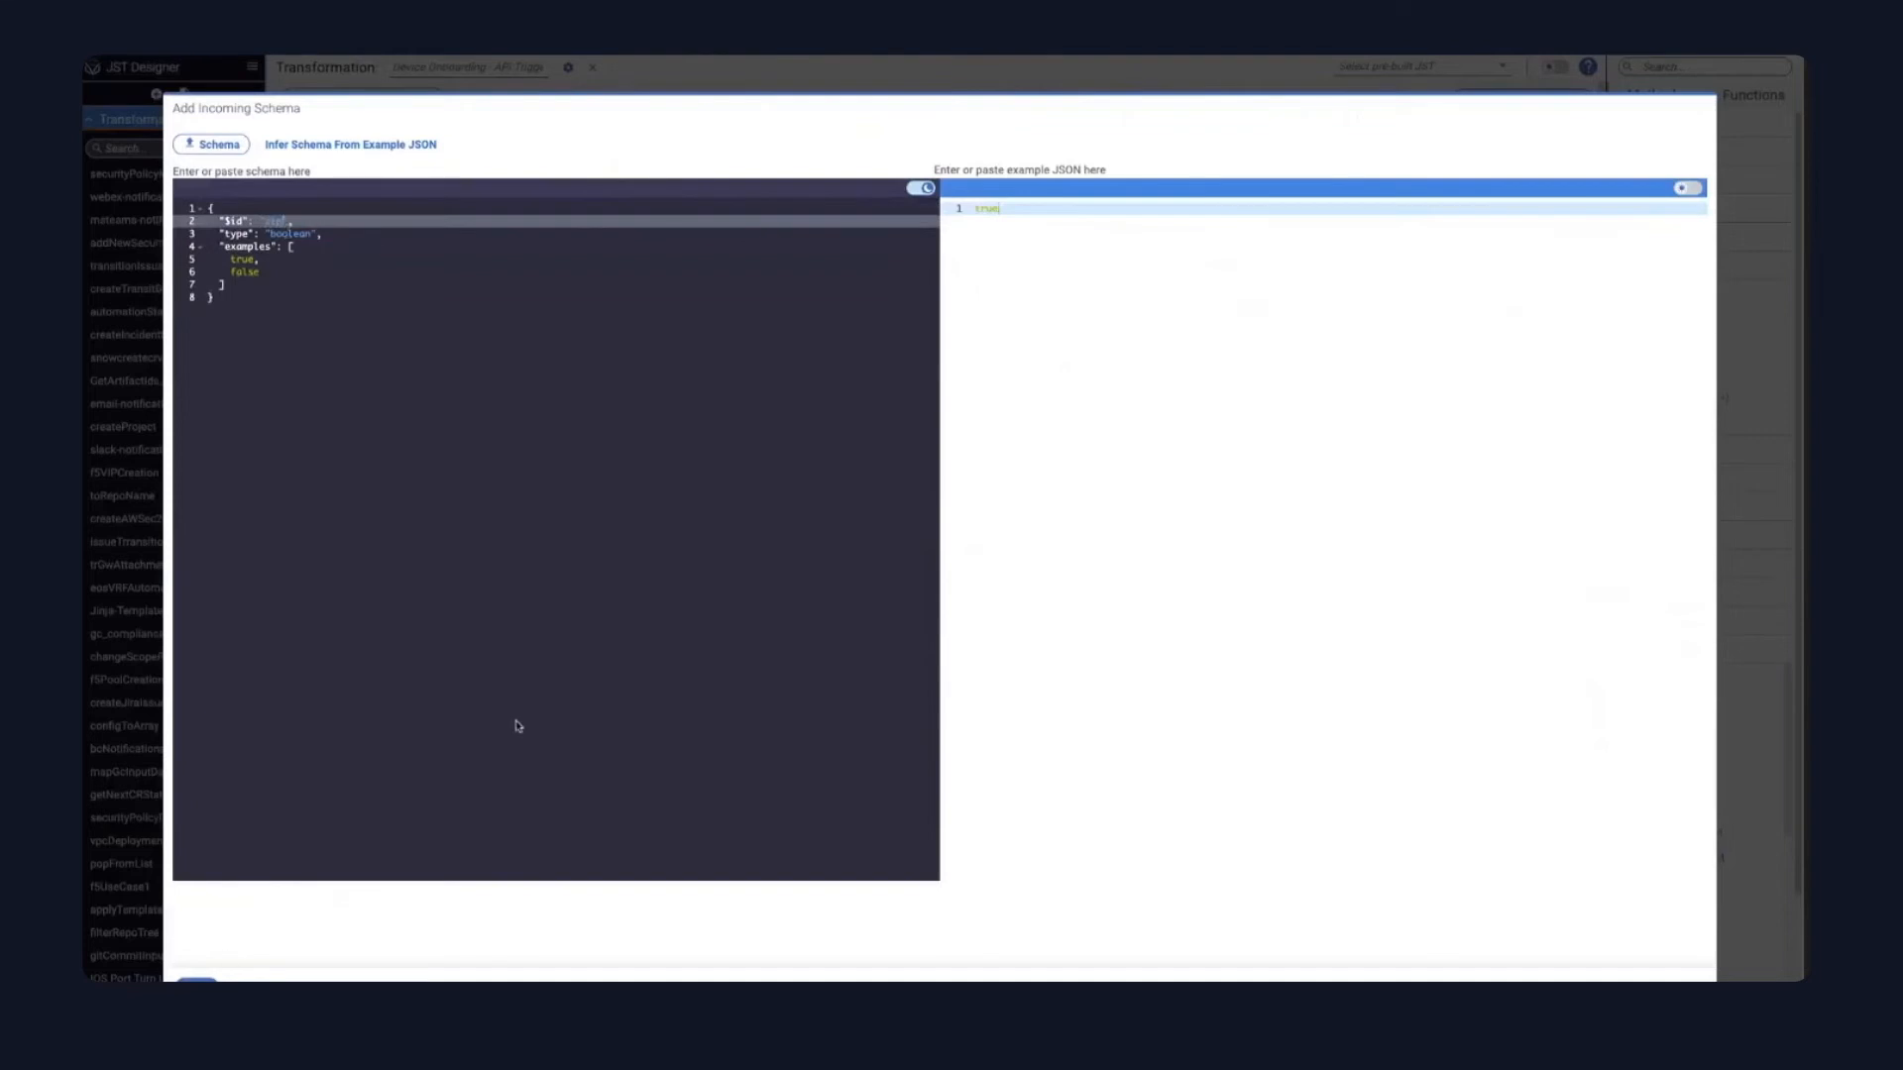
click(197, 979)
Add an incoming schema inferred from the example value "yes", with $id "waitForApproval".
click(367, 169)
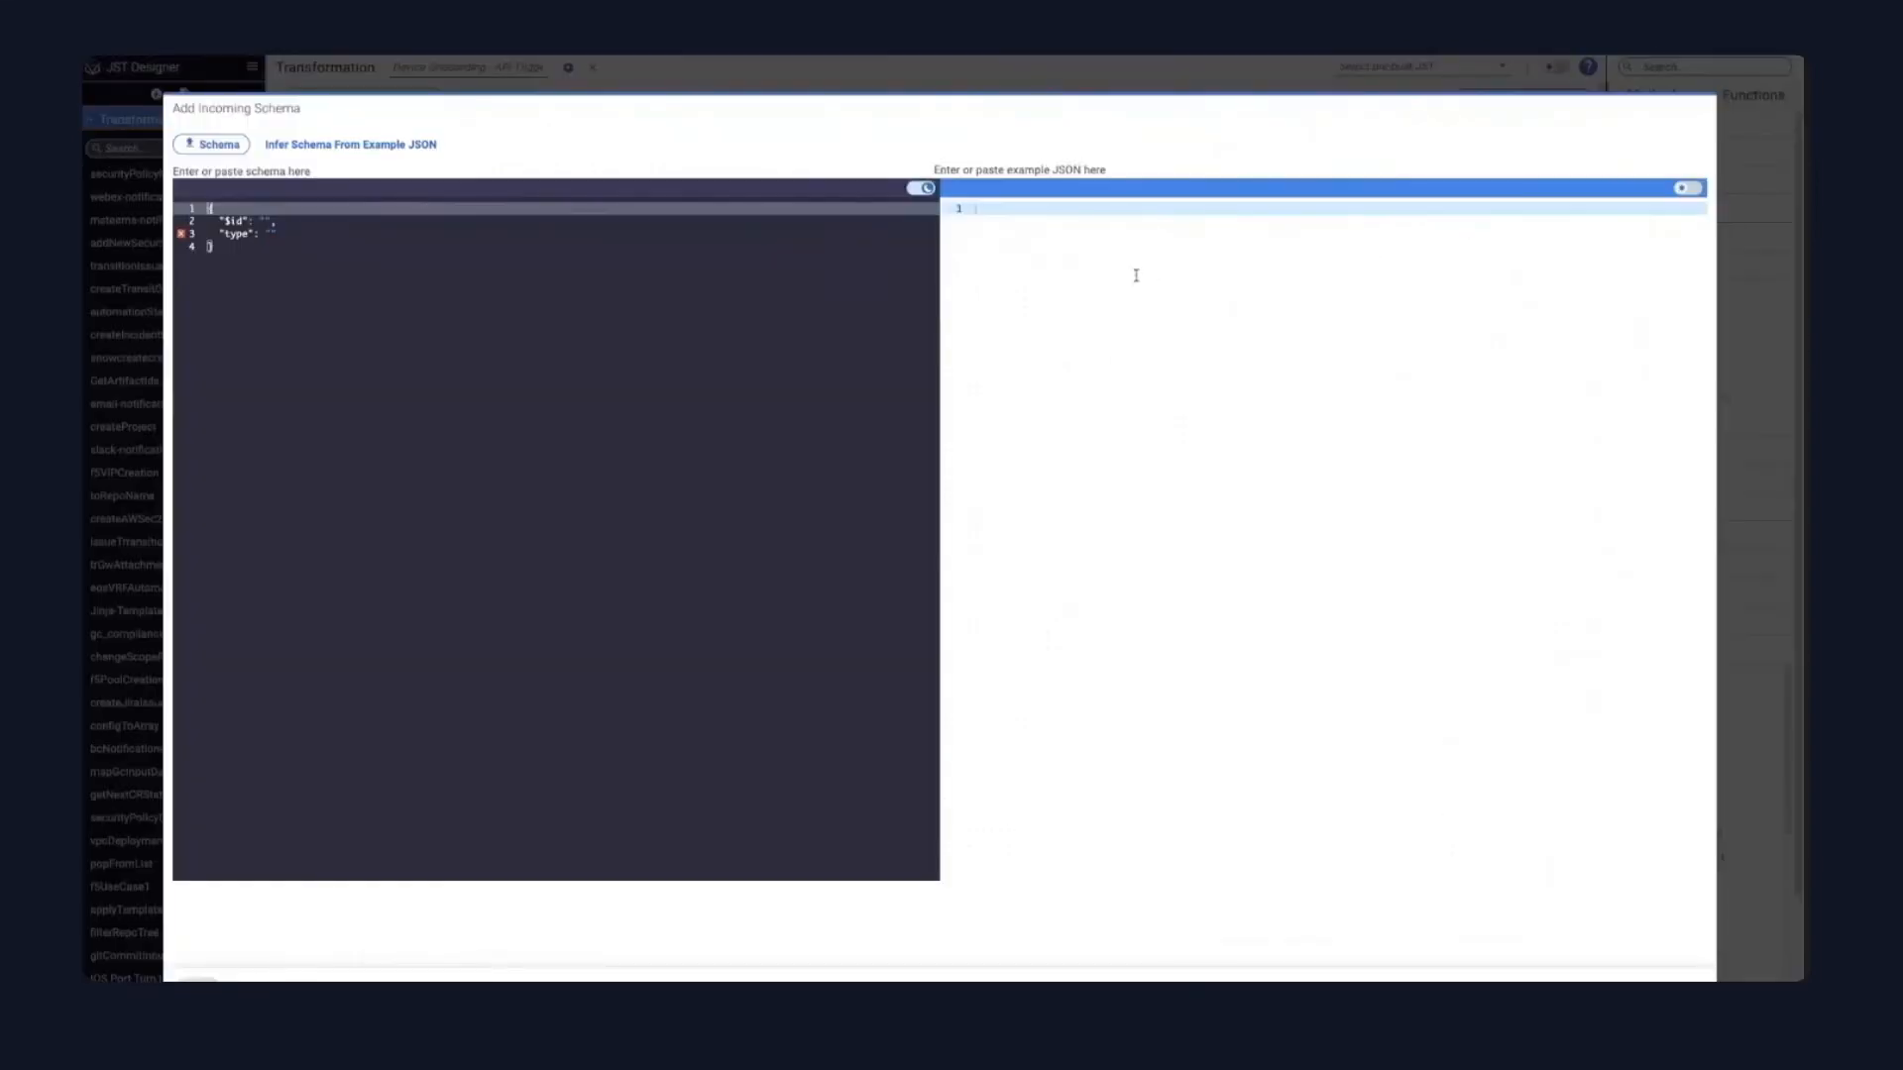
double_click(1003, 116)
click(424, 149)
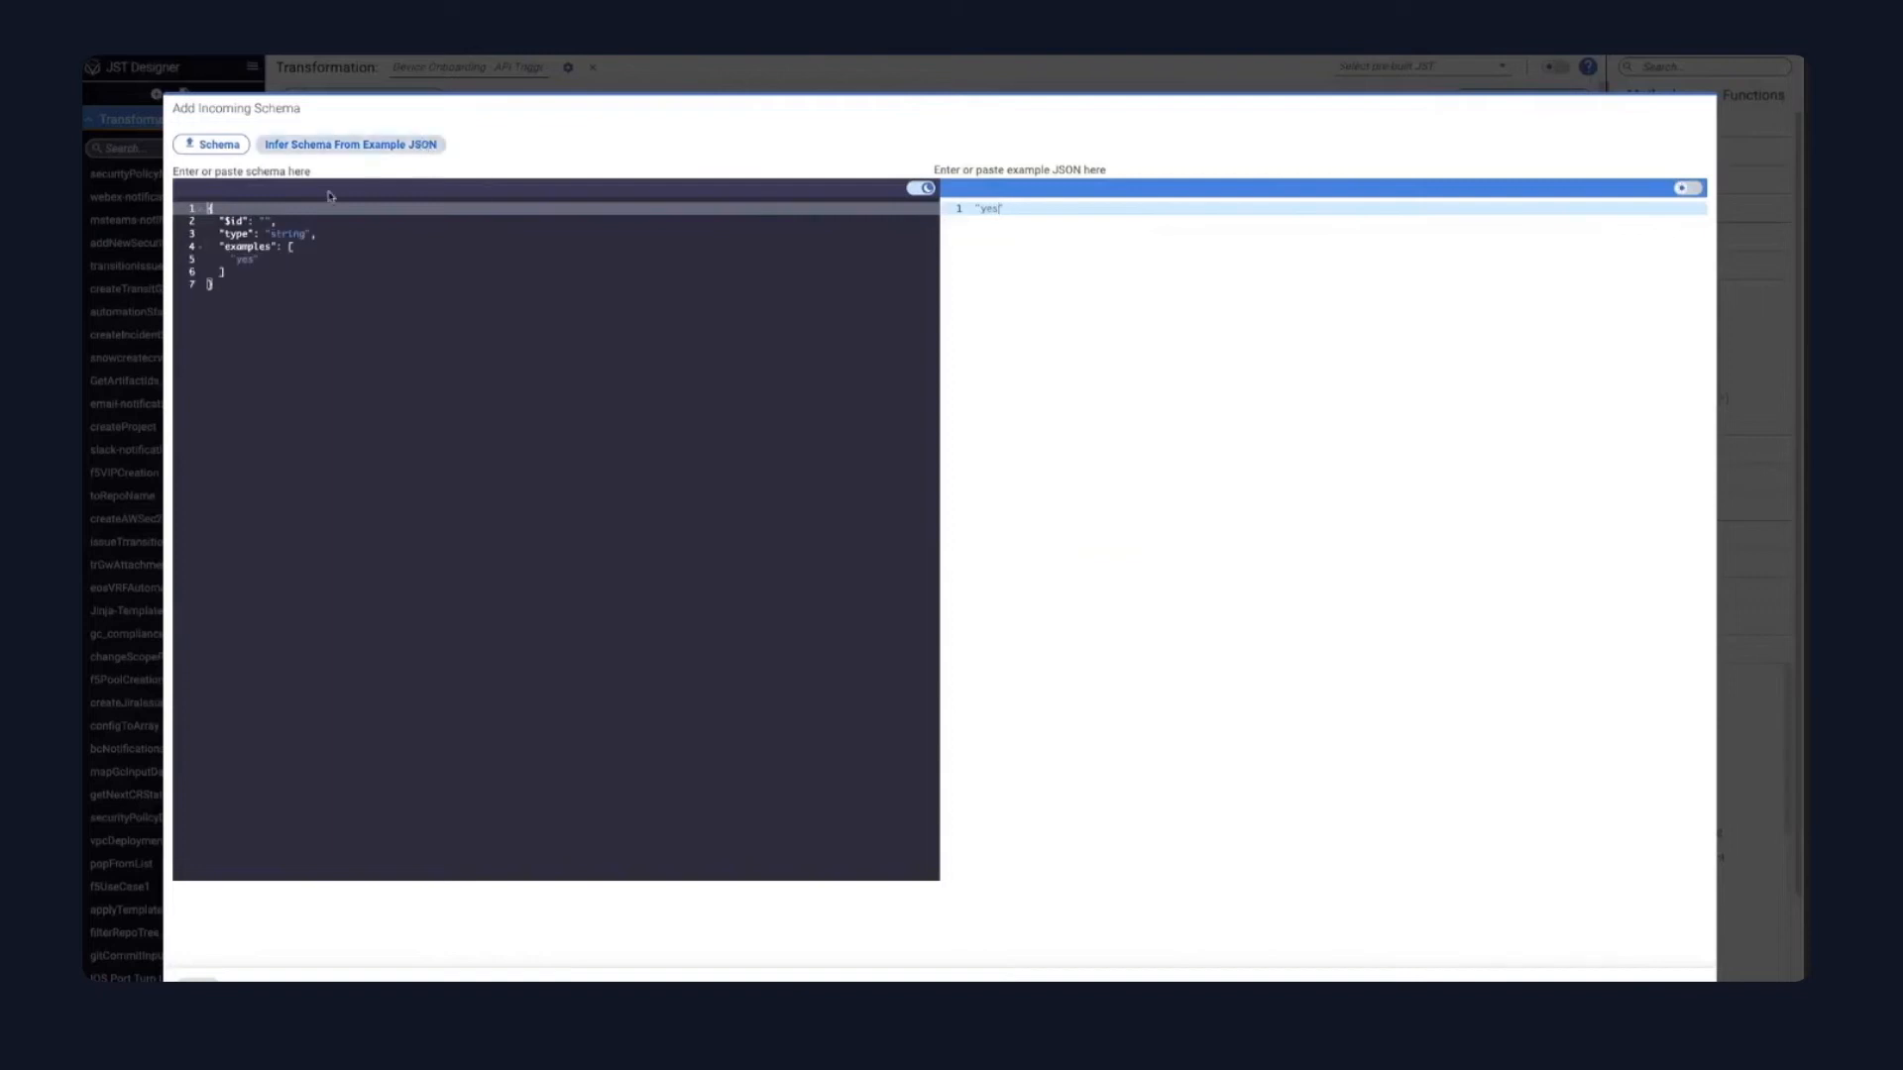
click(272, 220)
key(ctrl+v)
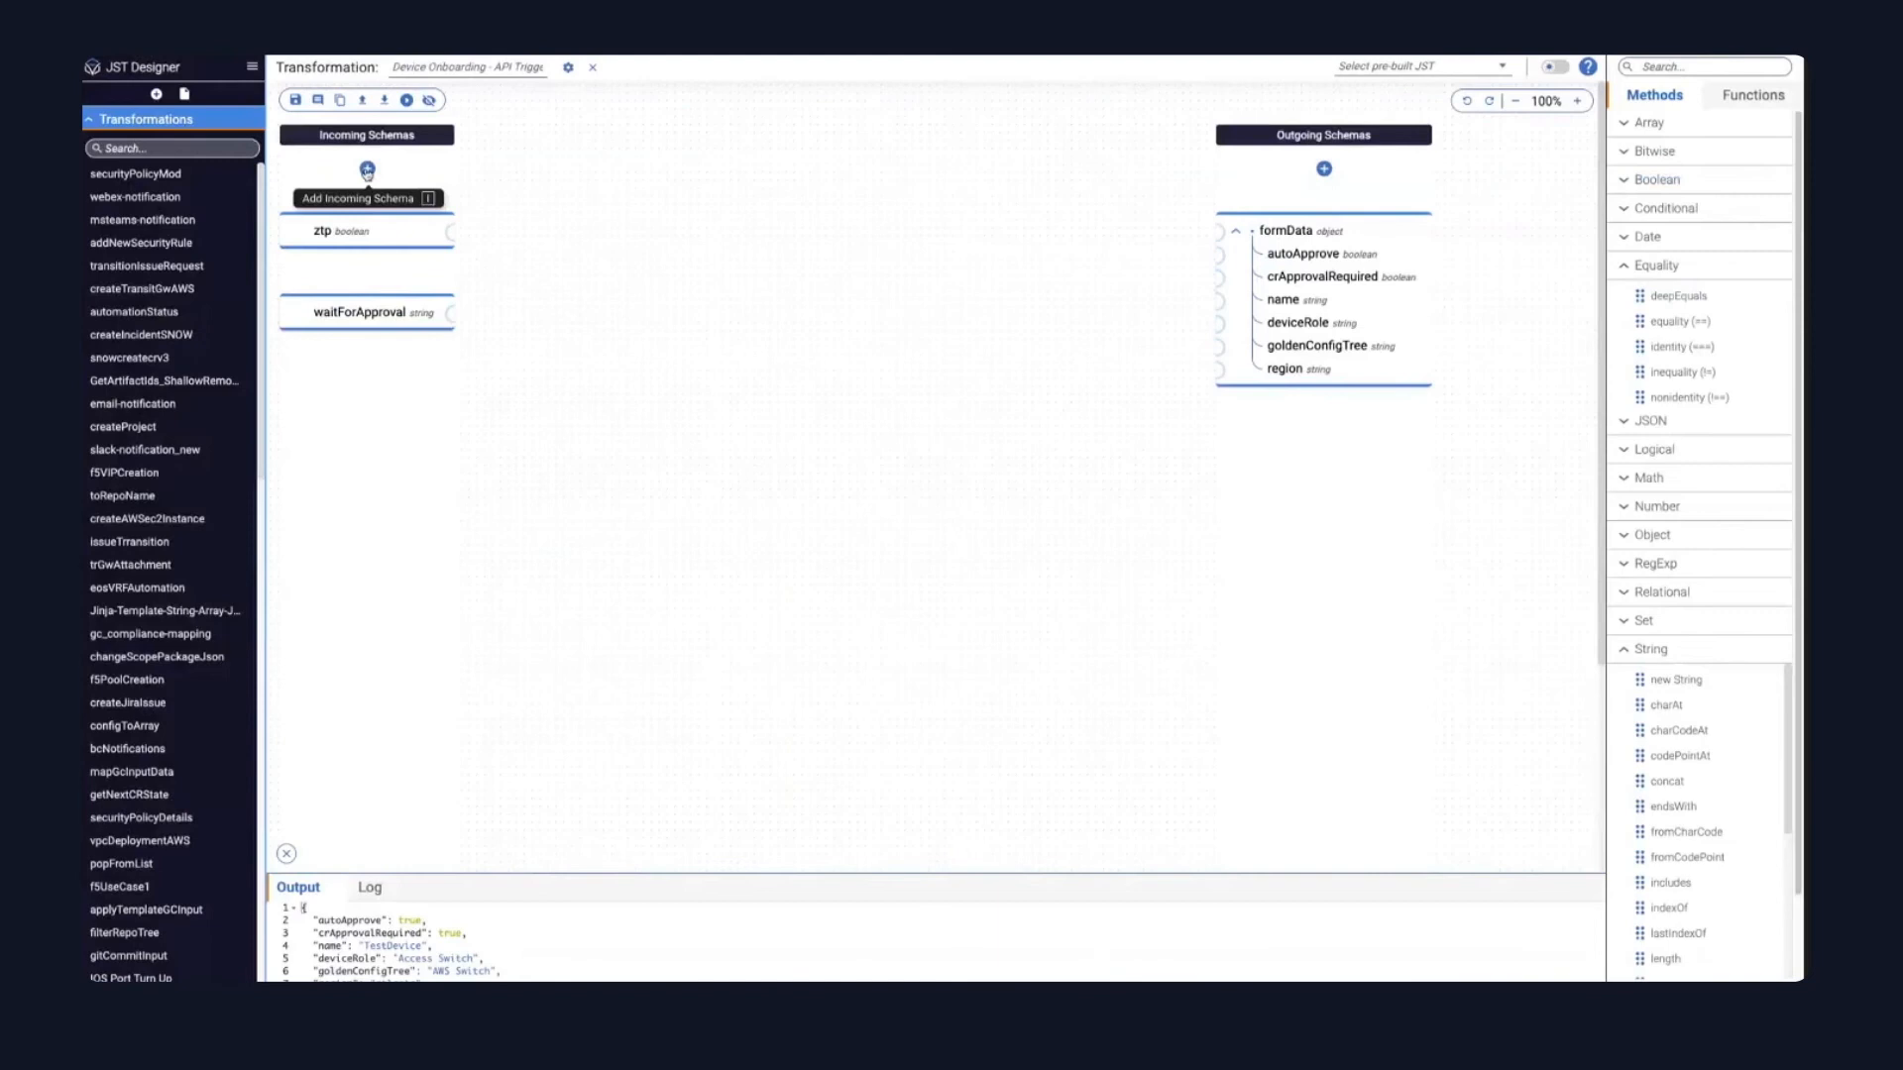
Add an incoming schema with $id "deviceInfo", inferred from the payload's deviceInfo object containing nodeName, role, complianceGroup and area.
click(381, 171)
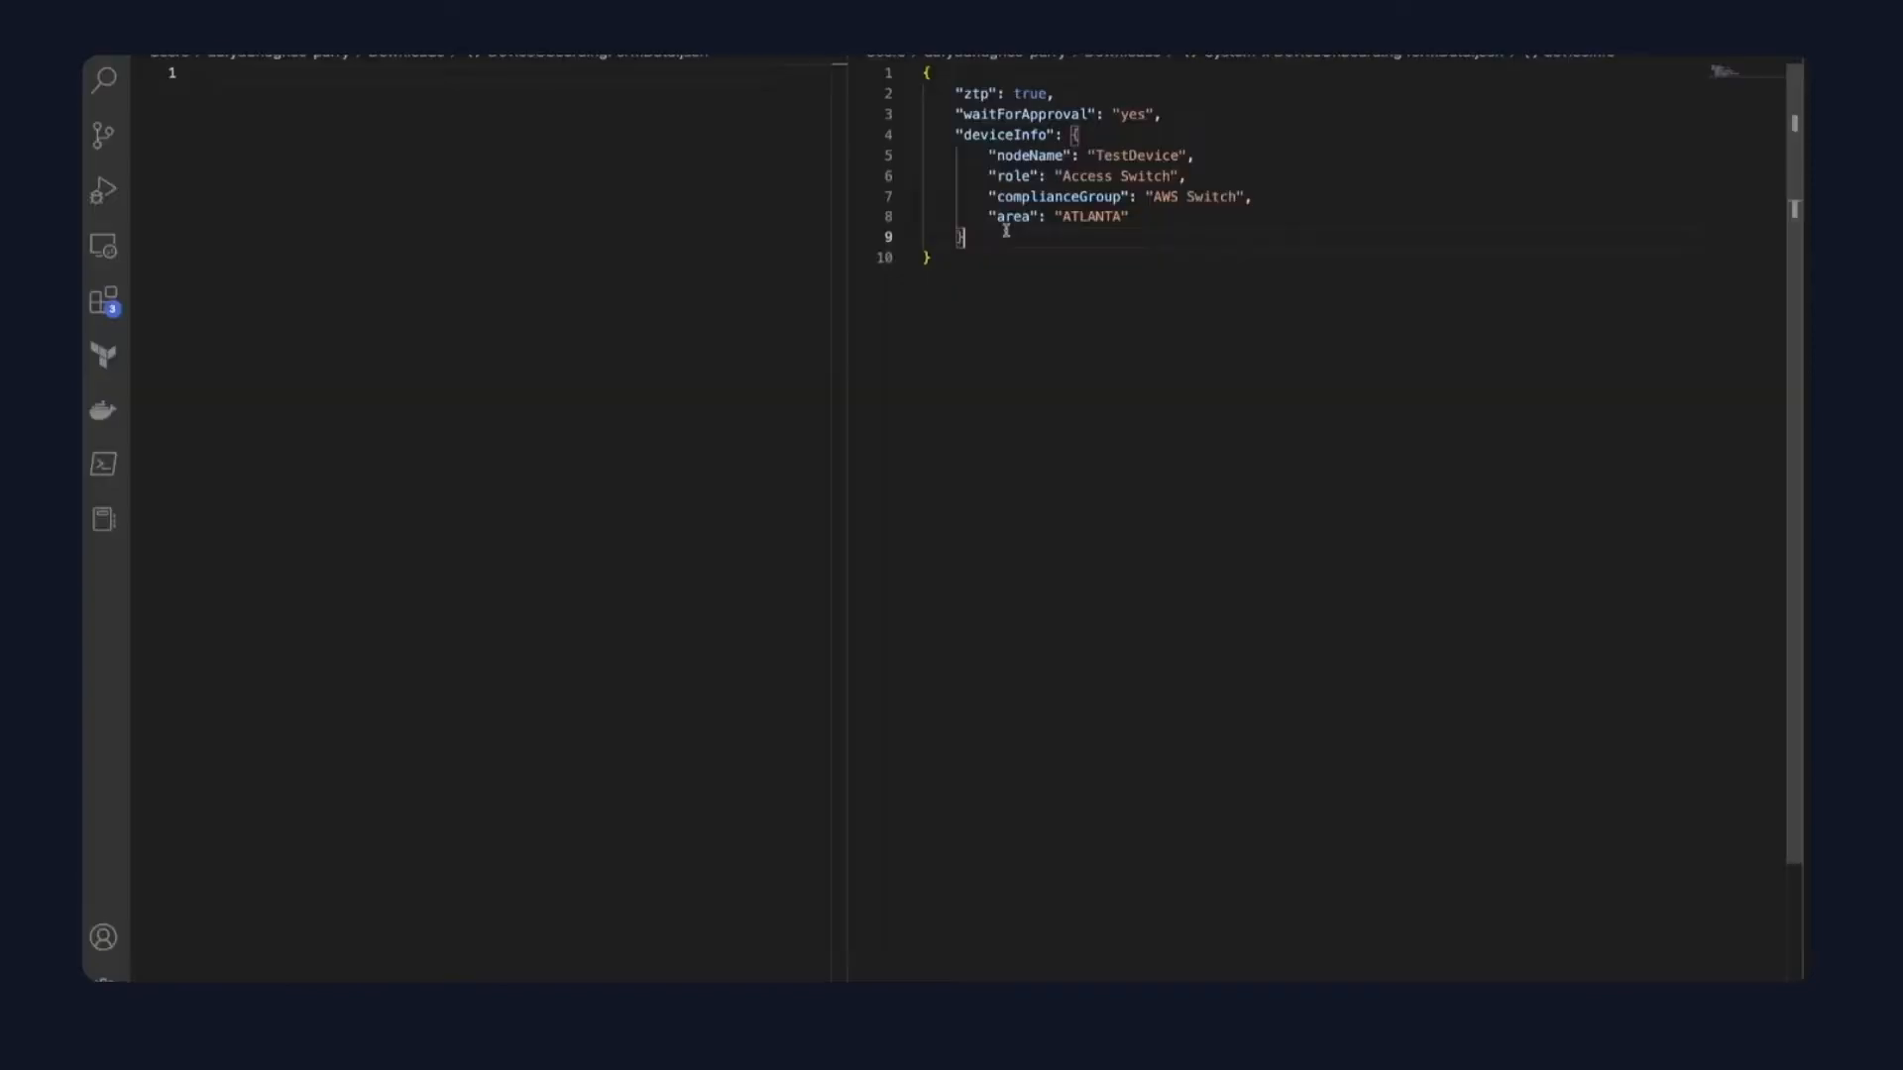
drag(1006, 233, 1078, 134)
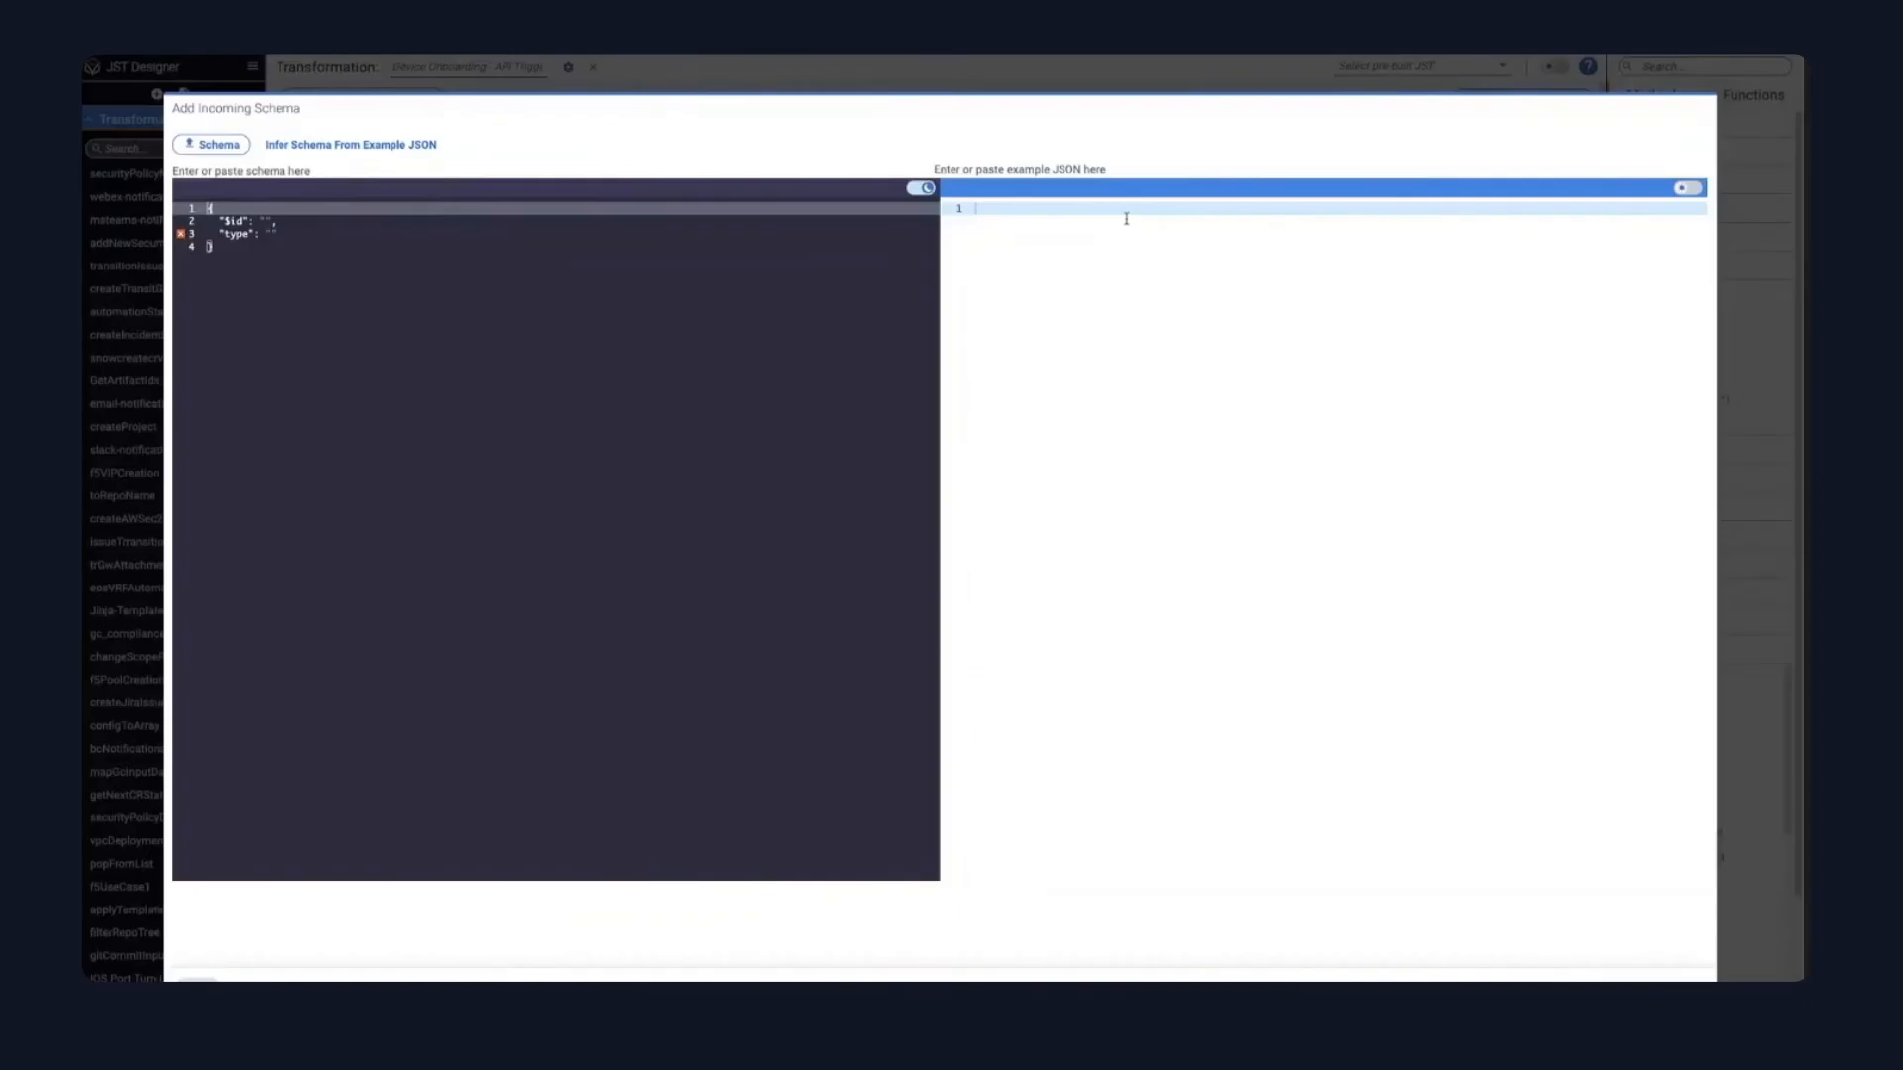
text({     "nodeName": "TestDevice",     "role": "Access Switch",     "complianceGroup": "AWS Switch",     "area": "ATLANTA" })
click(436, 145)
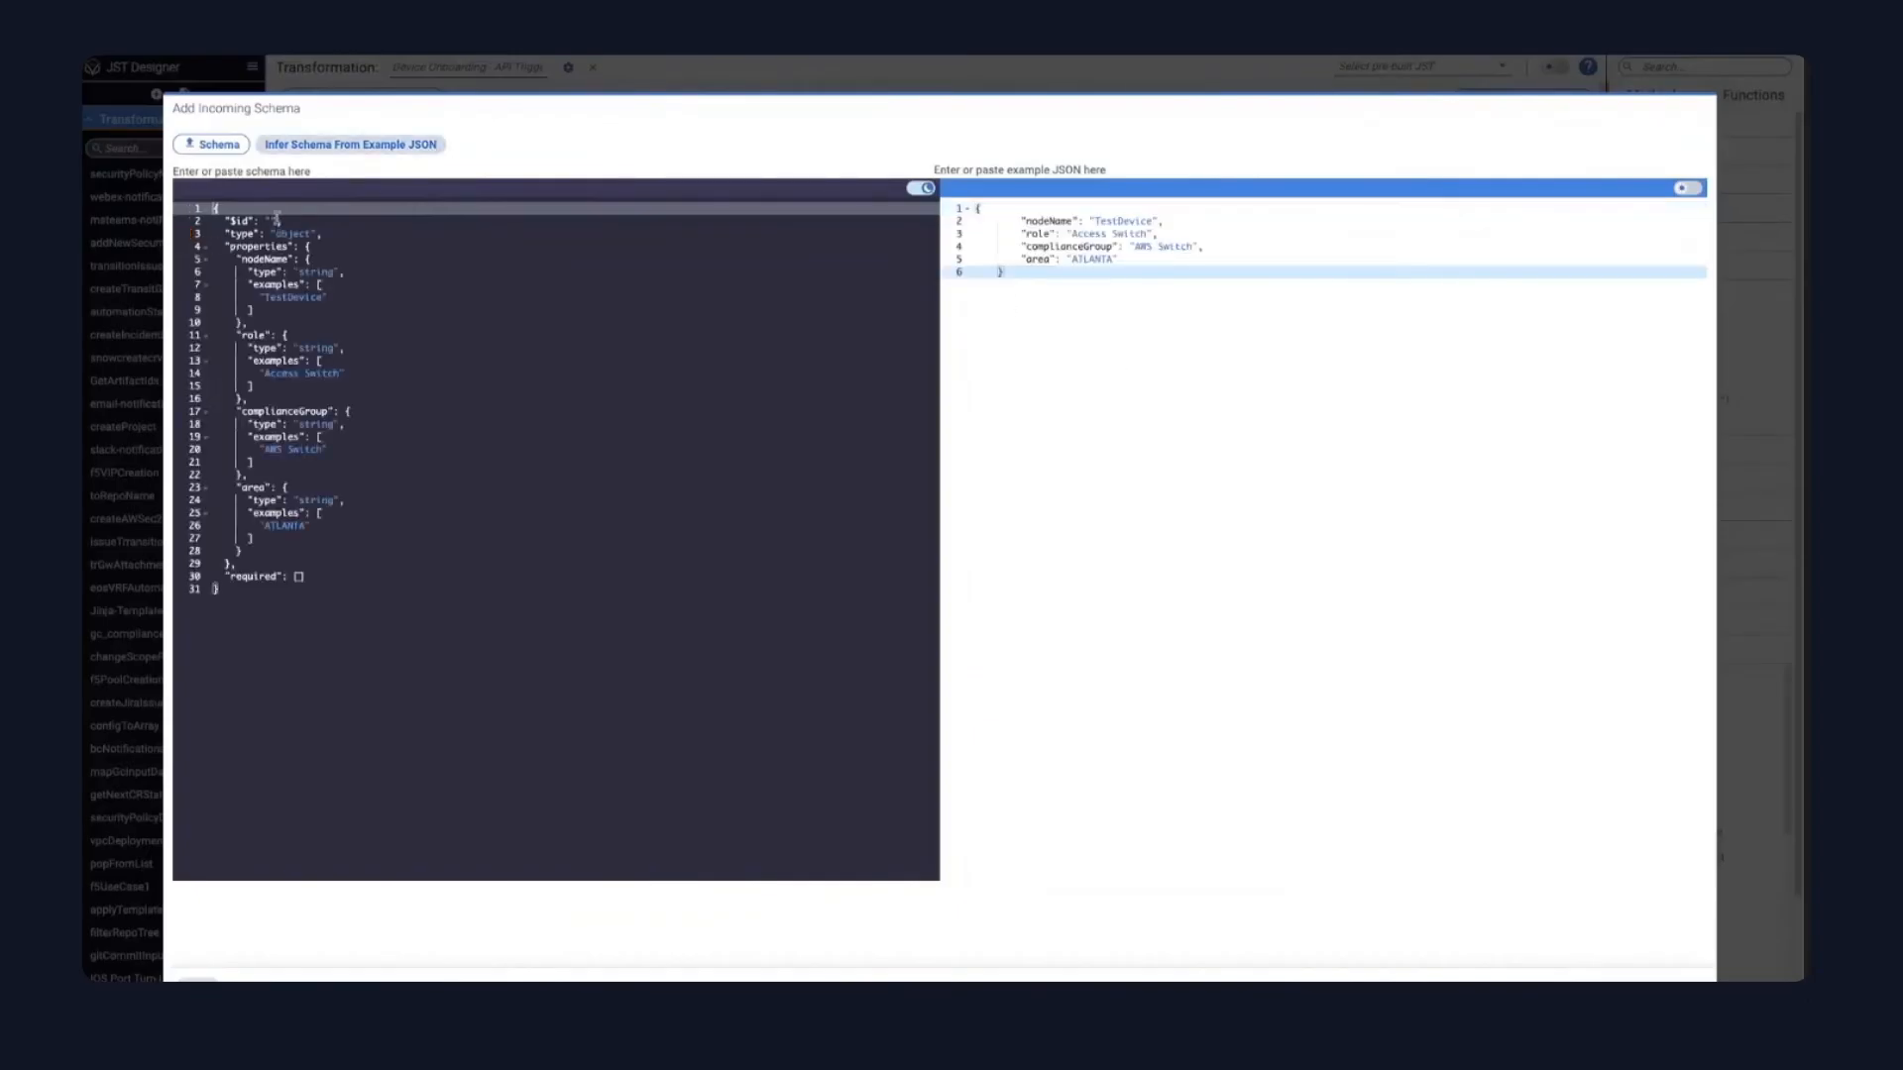
click(274, 221)
text(deviceInfo)
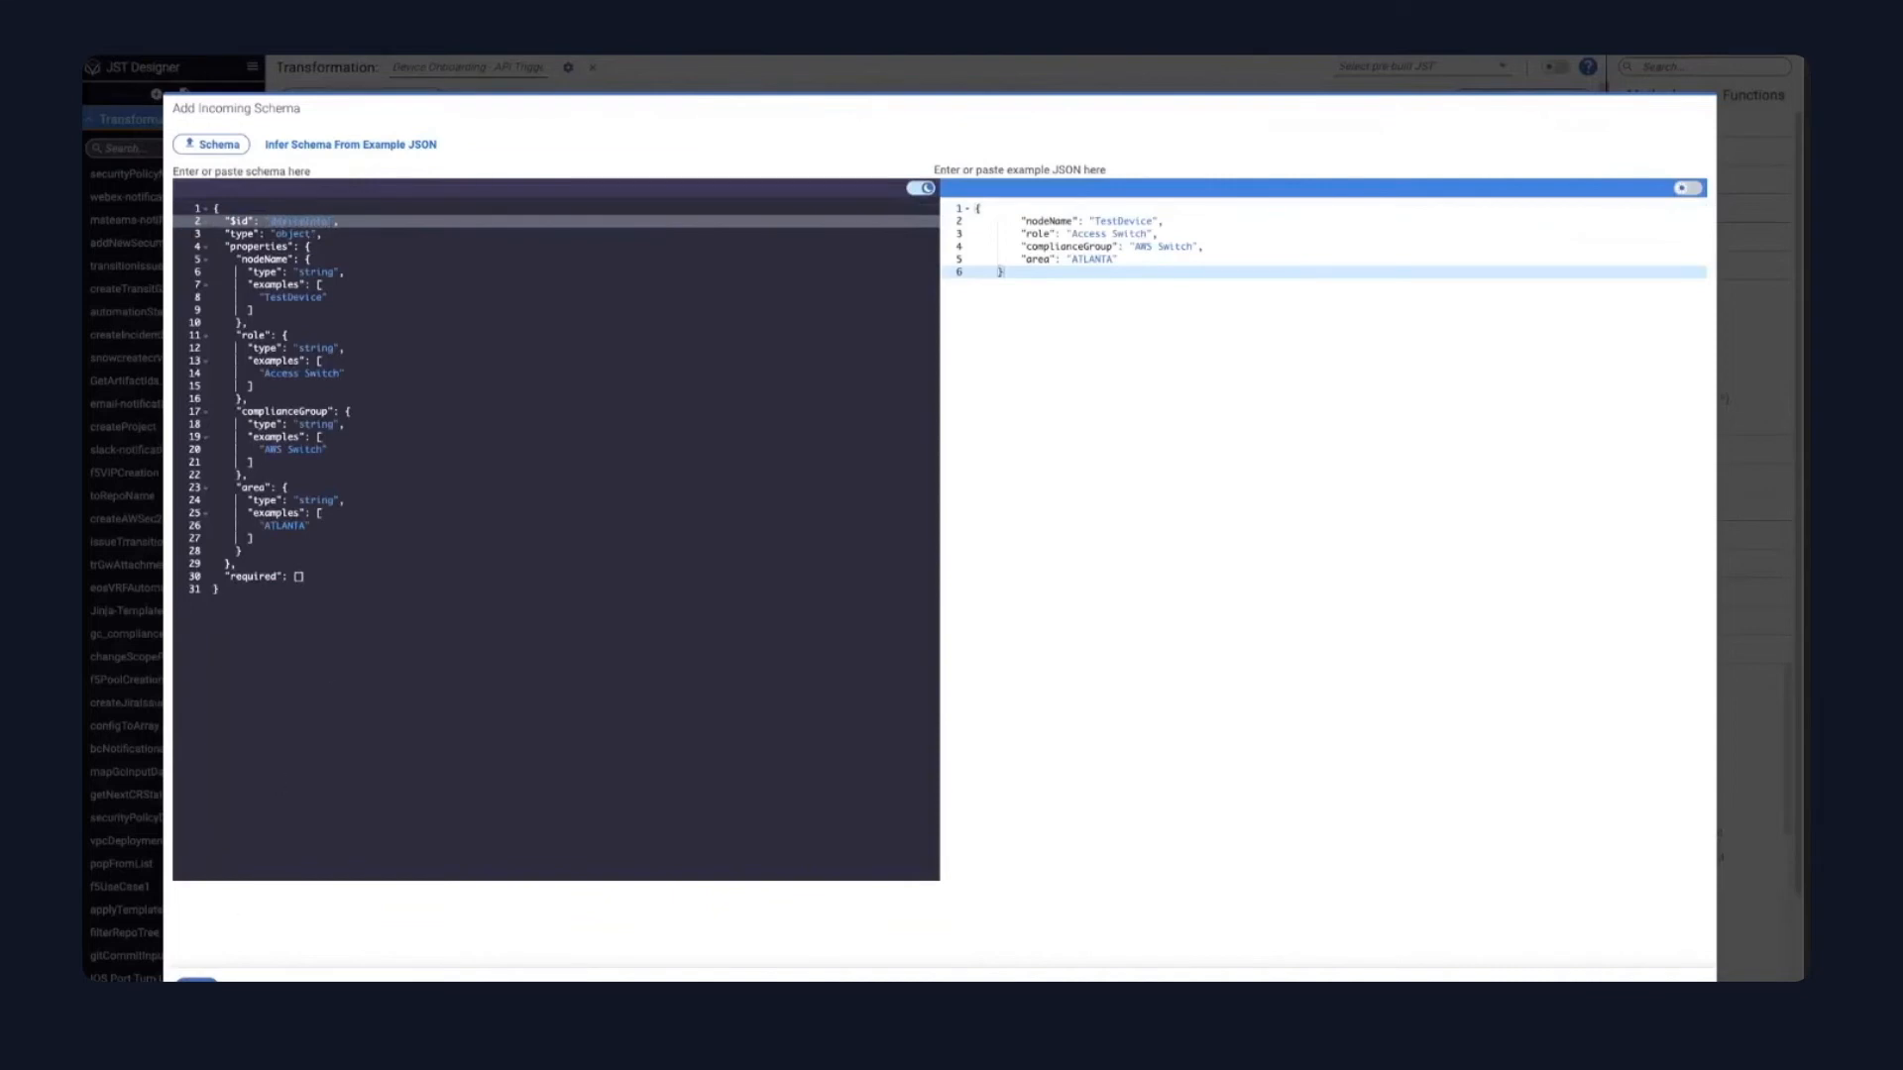
click(223, 976)
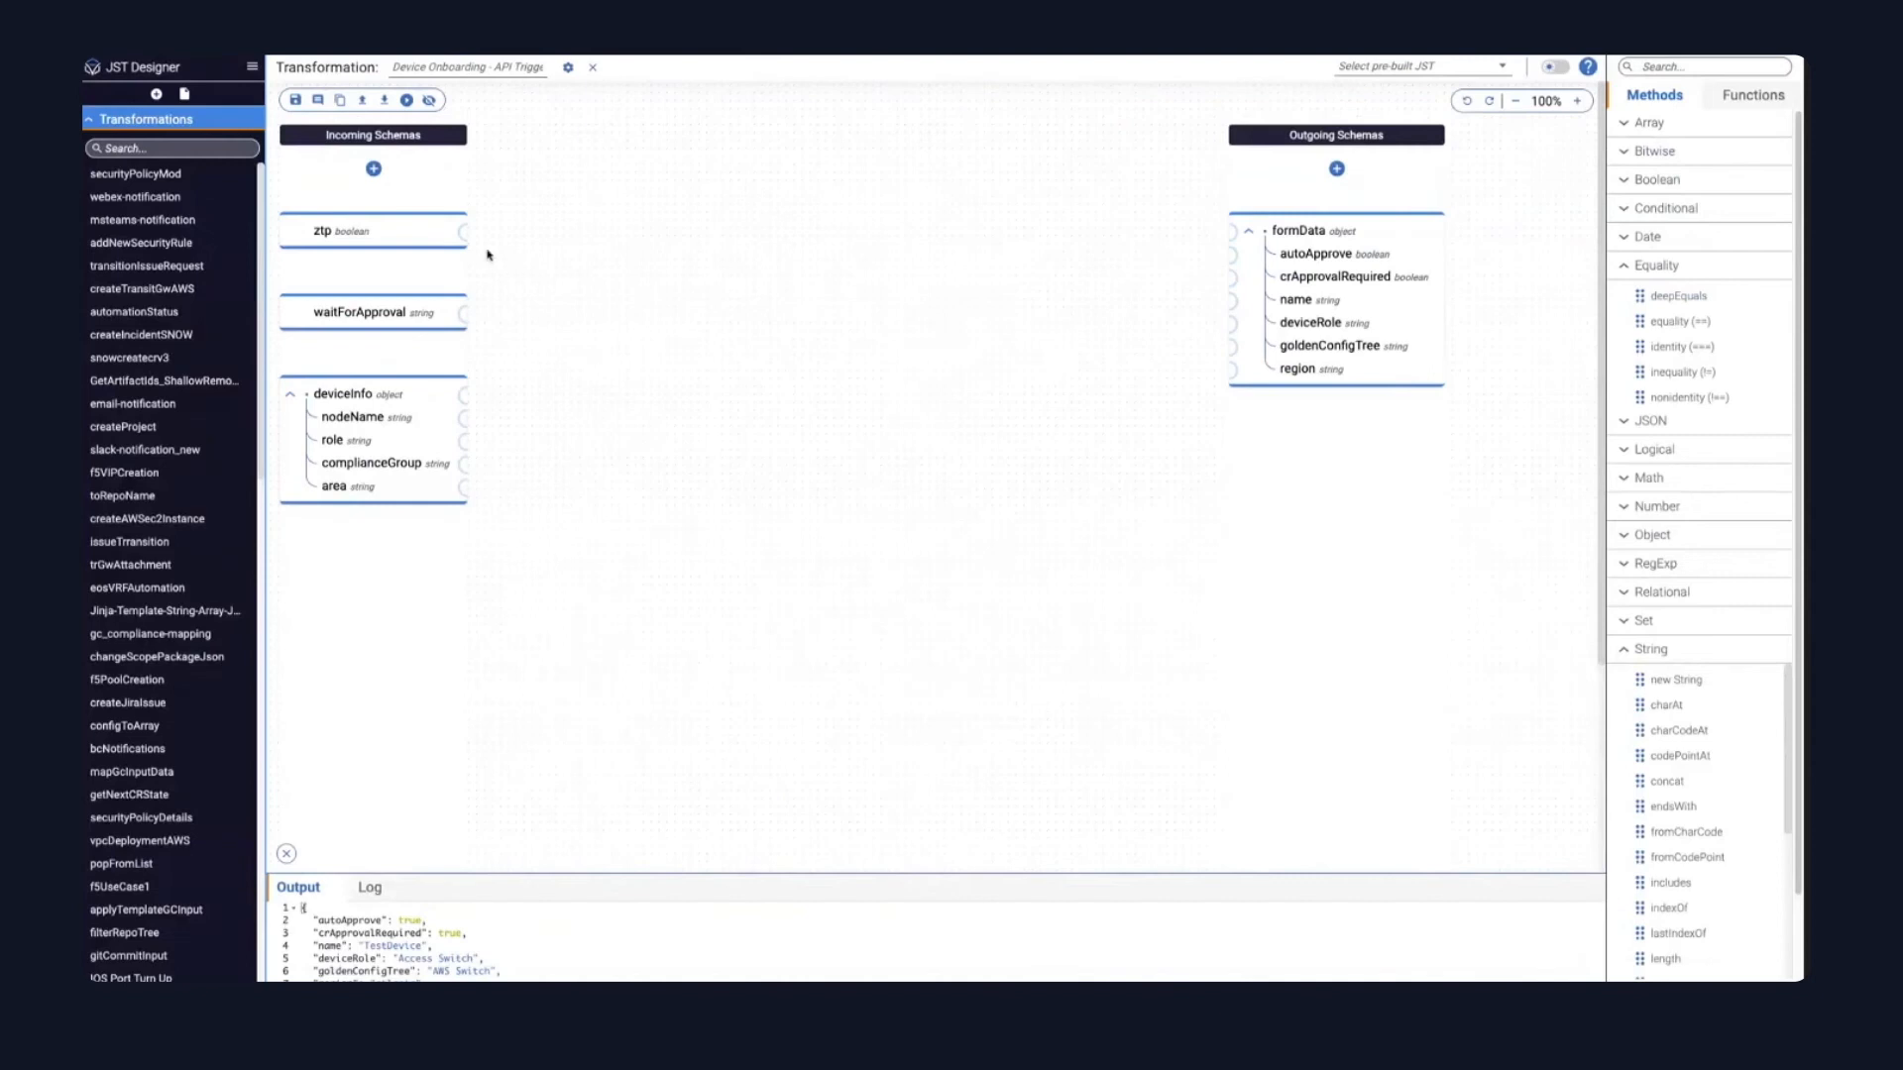
Map ztp to autoApprove, and waitForApproval to crApprovalRequired through an equality (==) method comparing it with "yes".
drag(465, 234, 1231, 255)
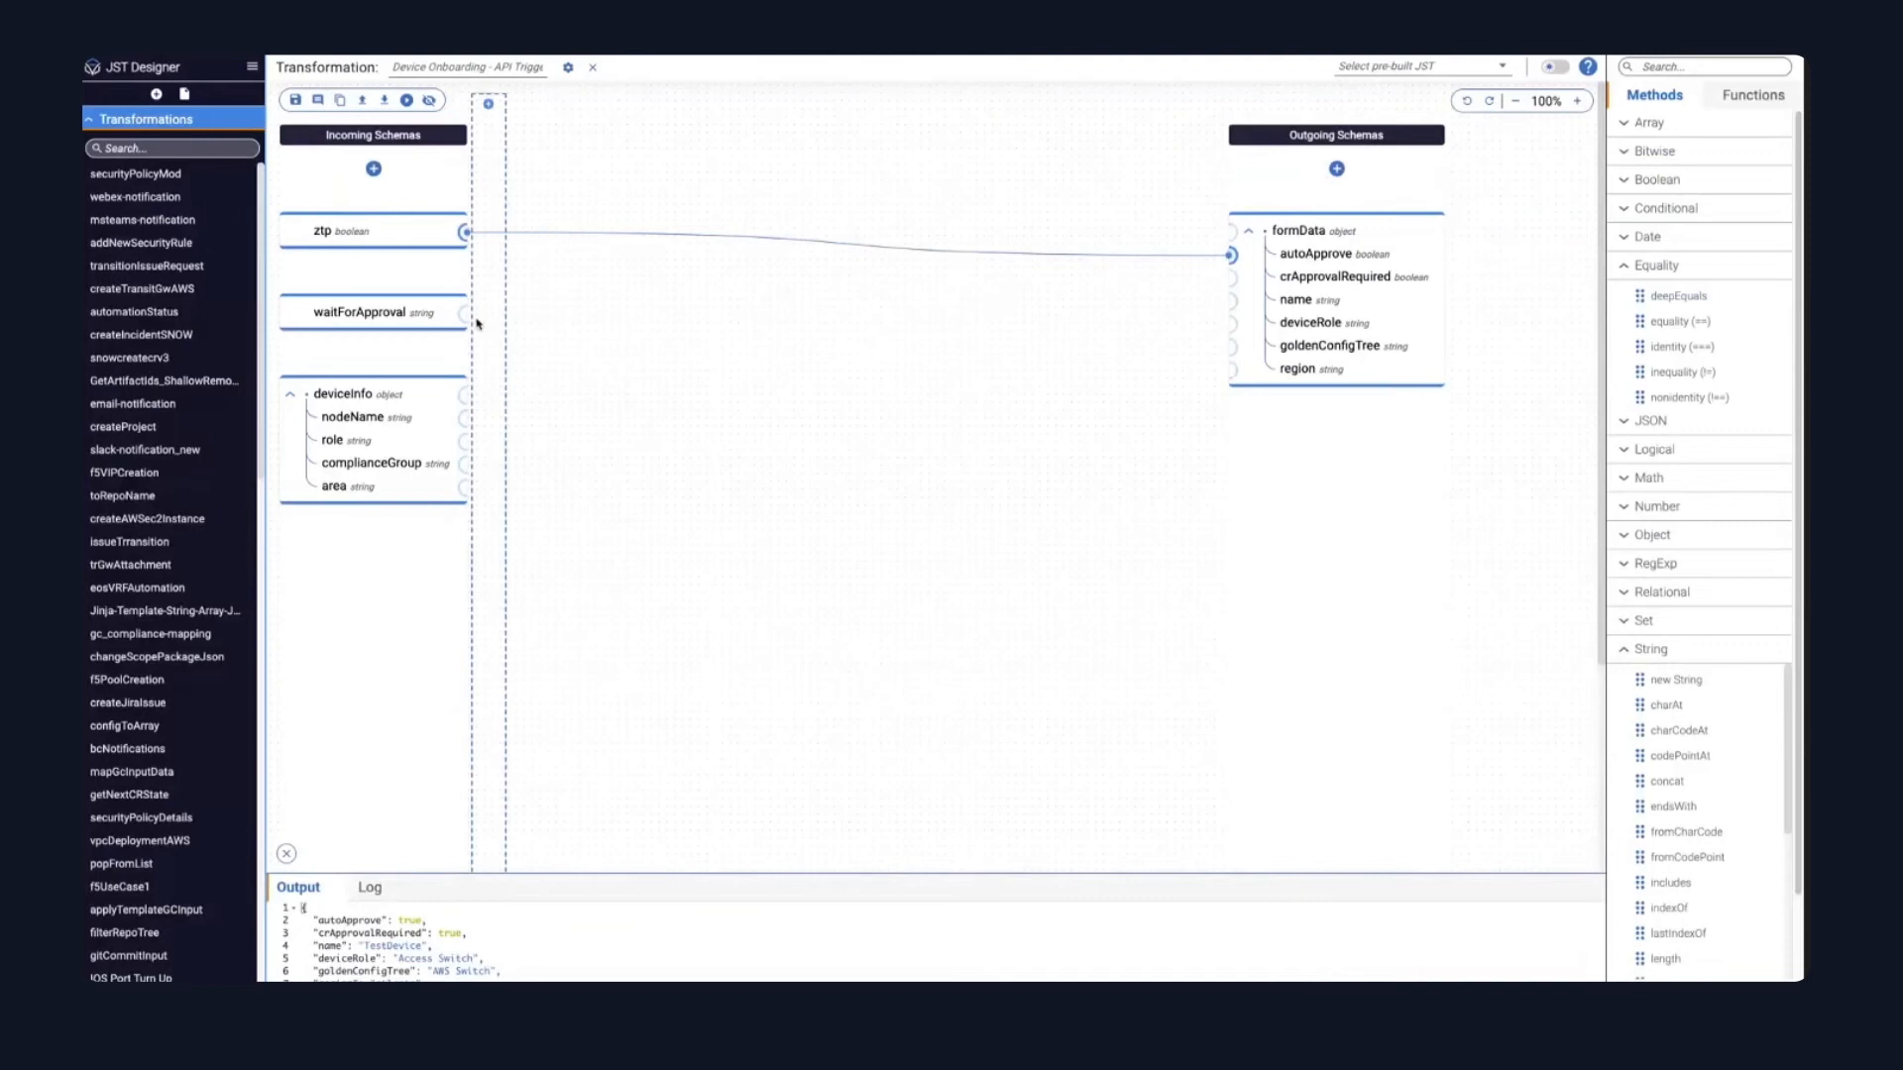
drag(463, 322, 1235, 283)
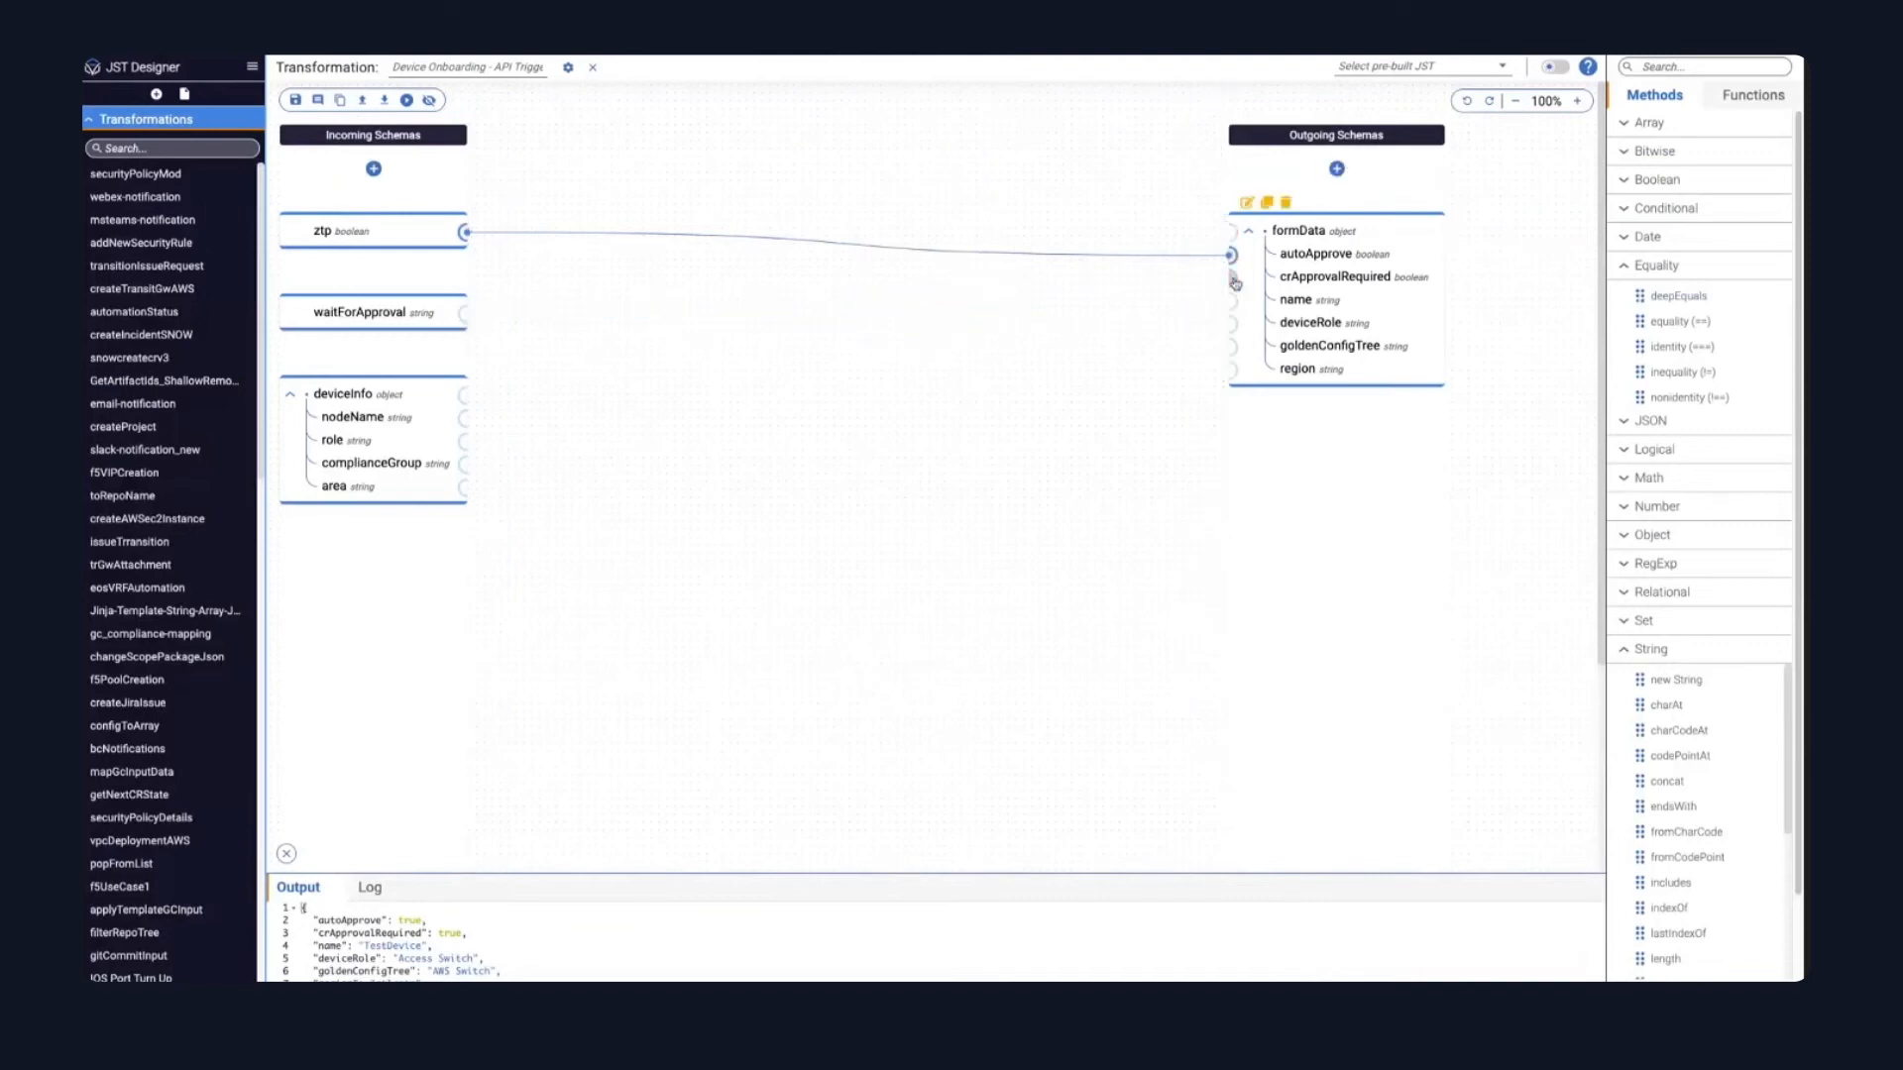
click(1625, 650)
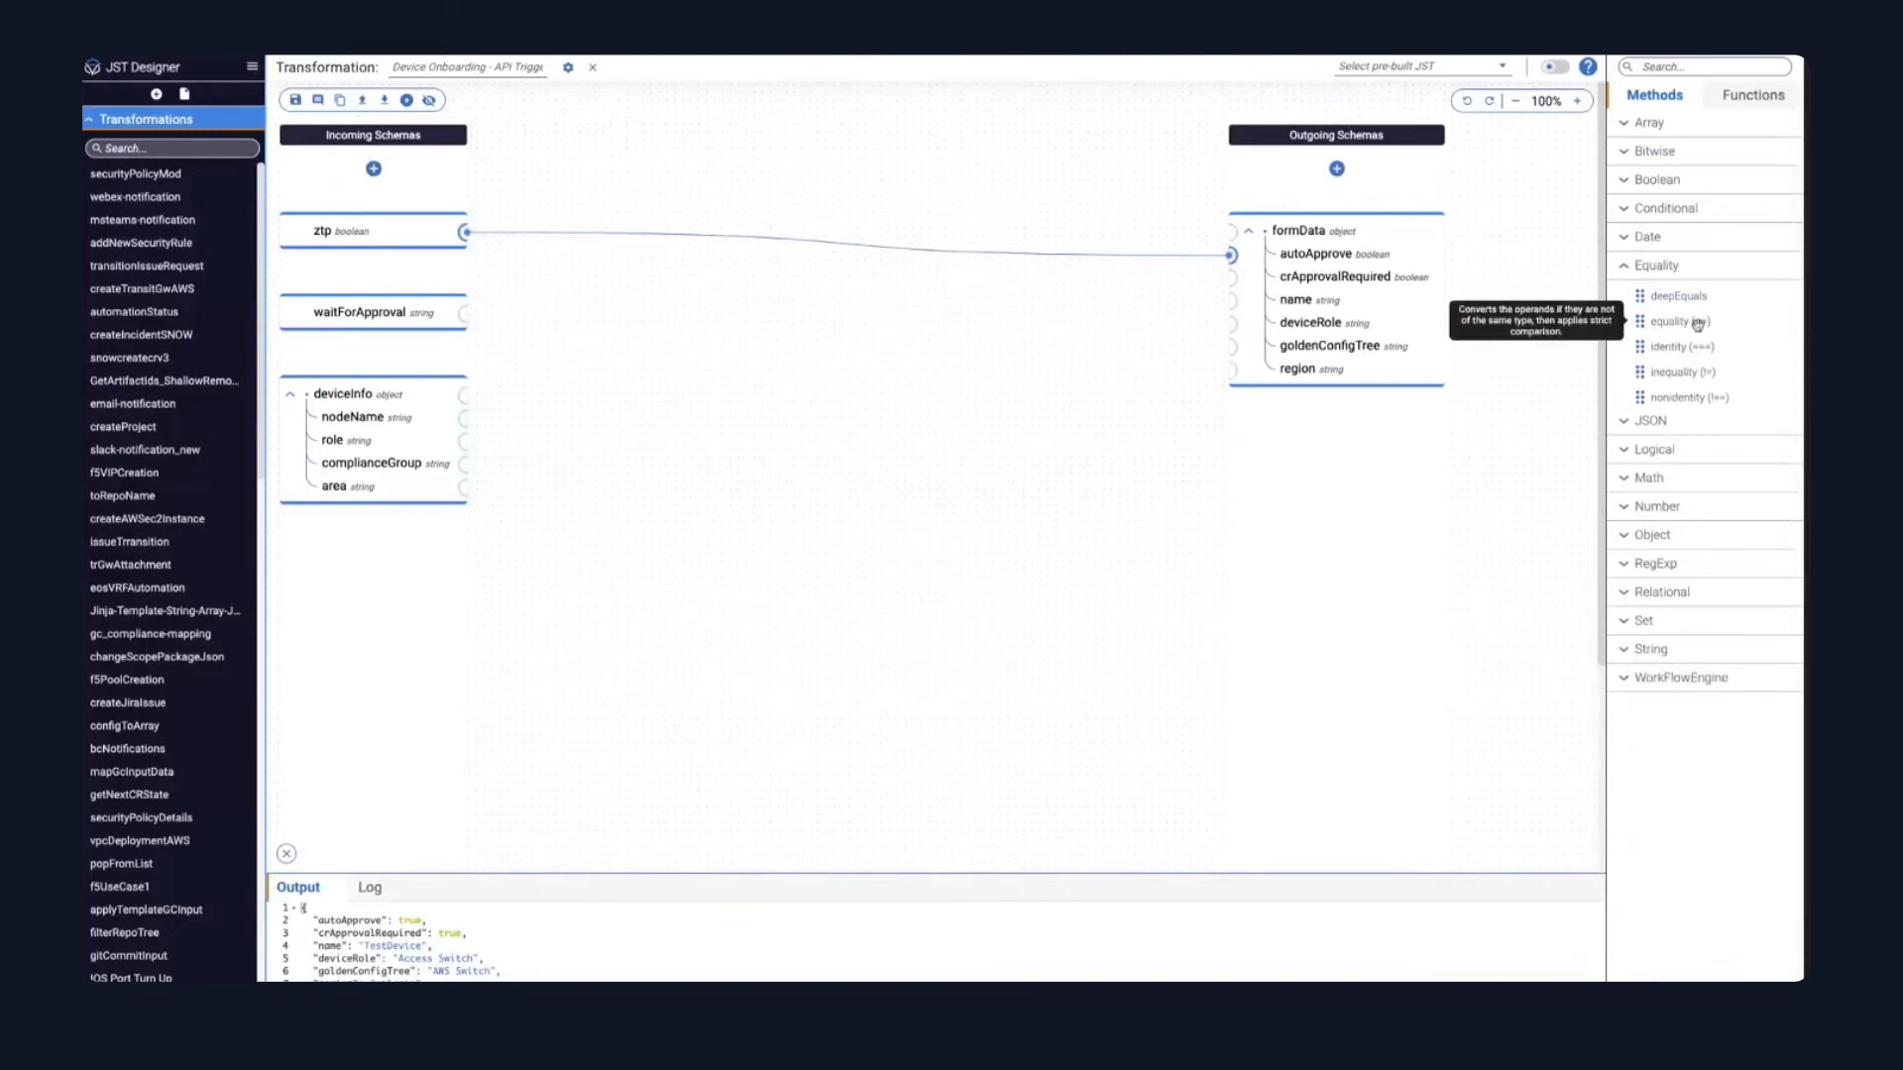
drag(1640, 322, 860, 321)
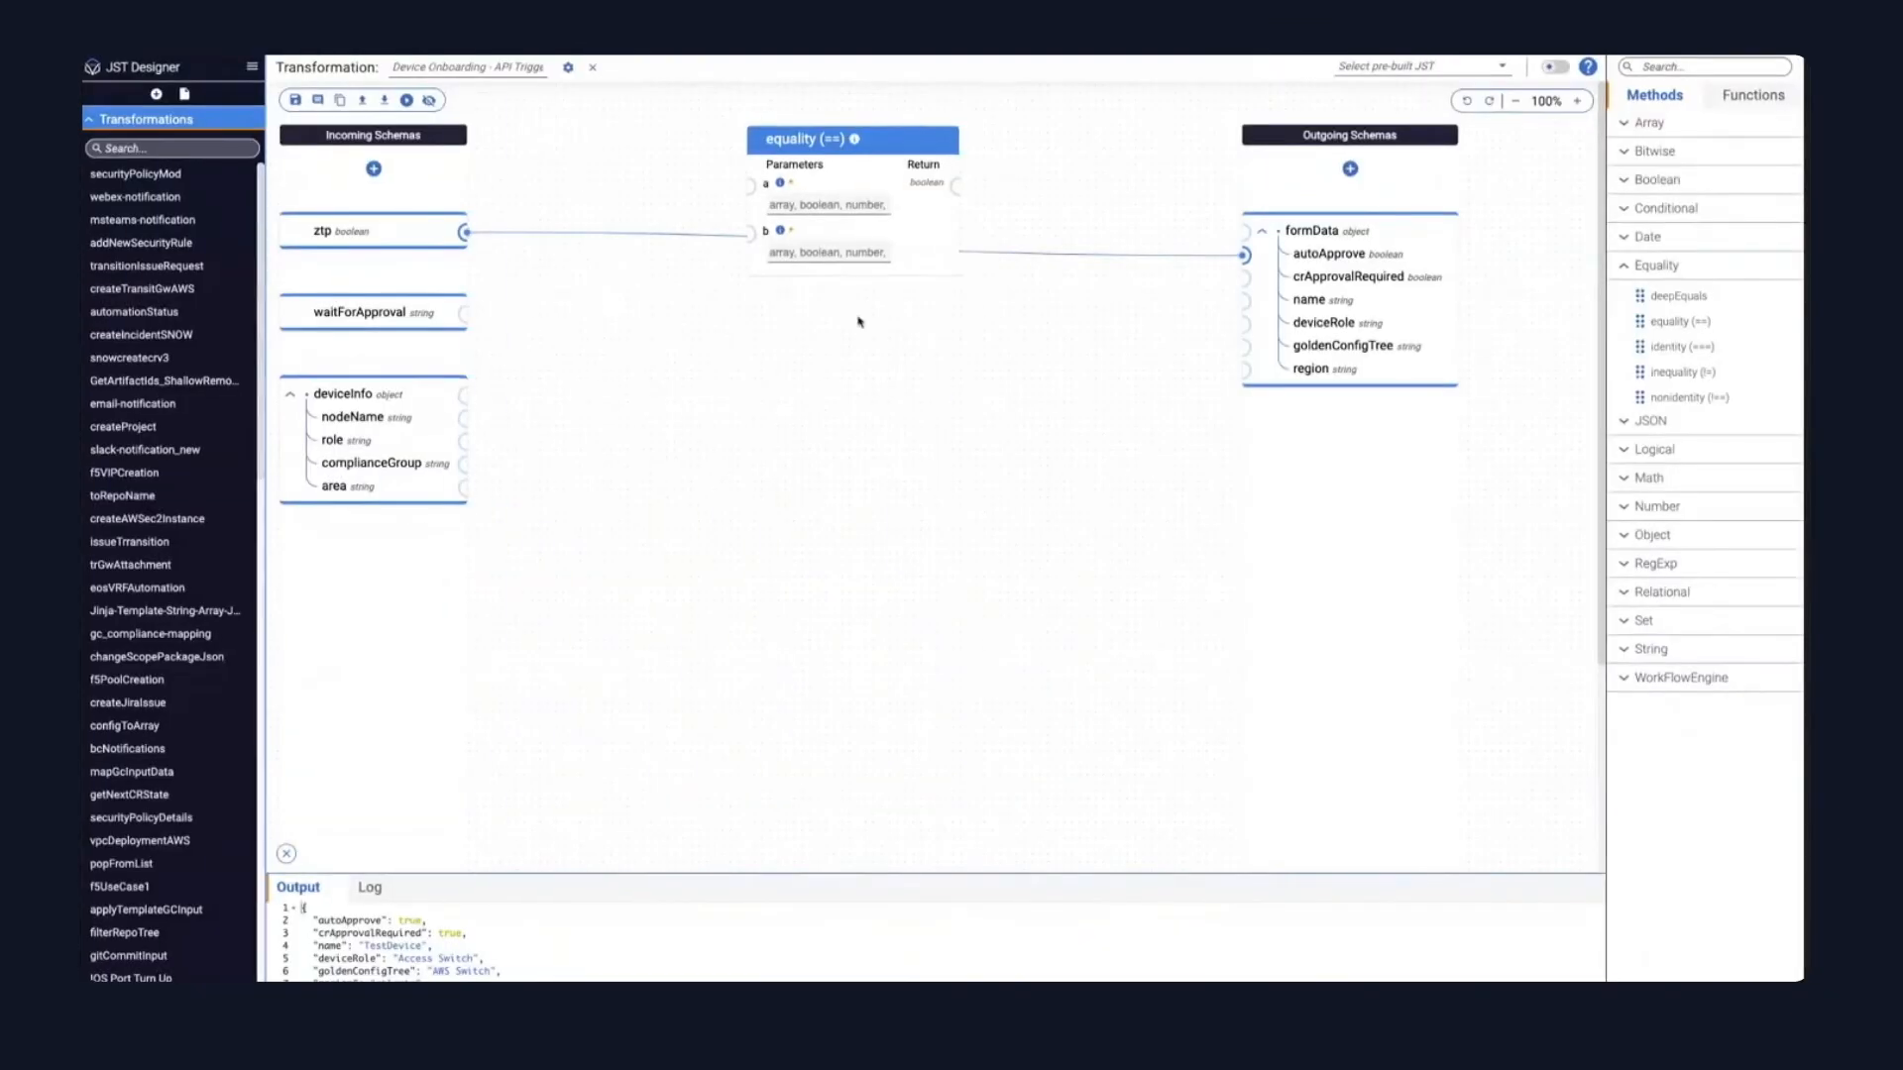
drag(464, 313, 752, 188)
click(797, 230)
text(yes)
drag(955, 185, 1245, 278)
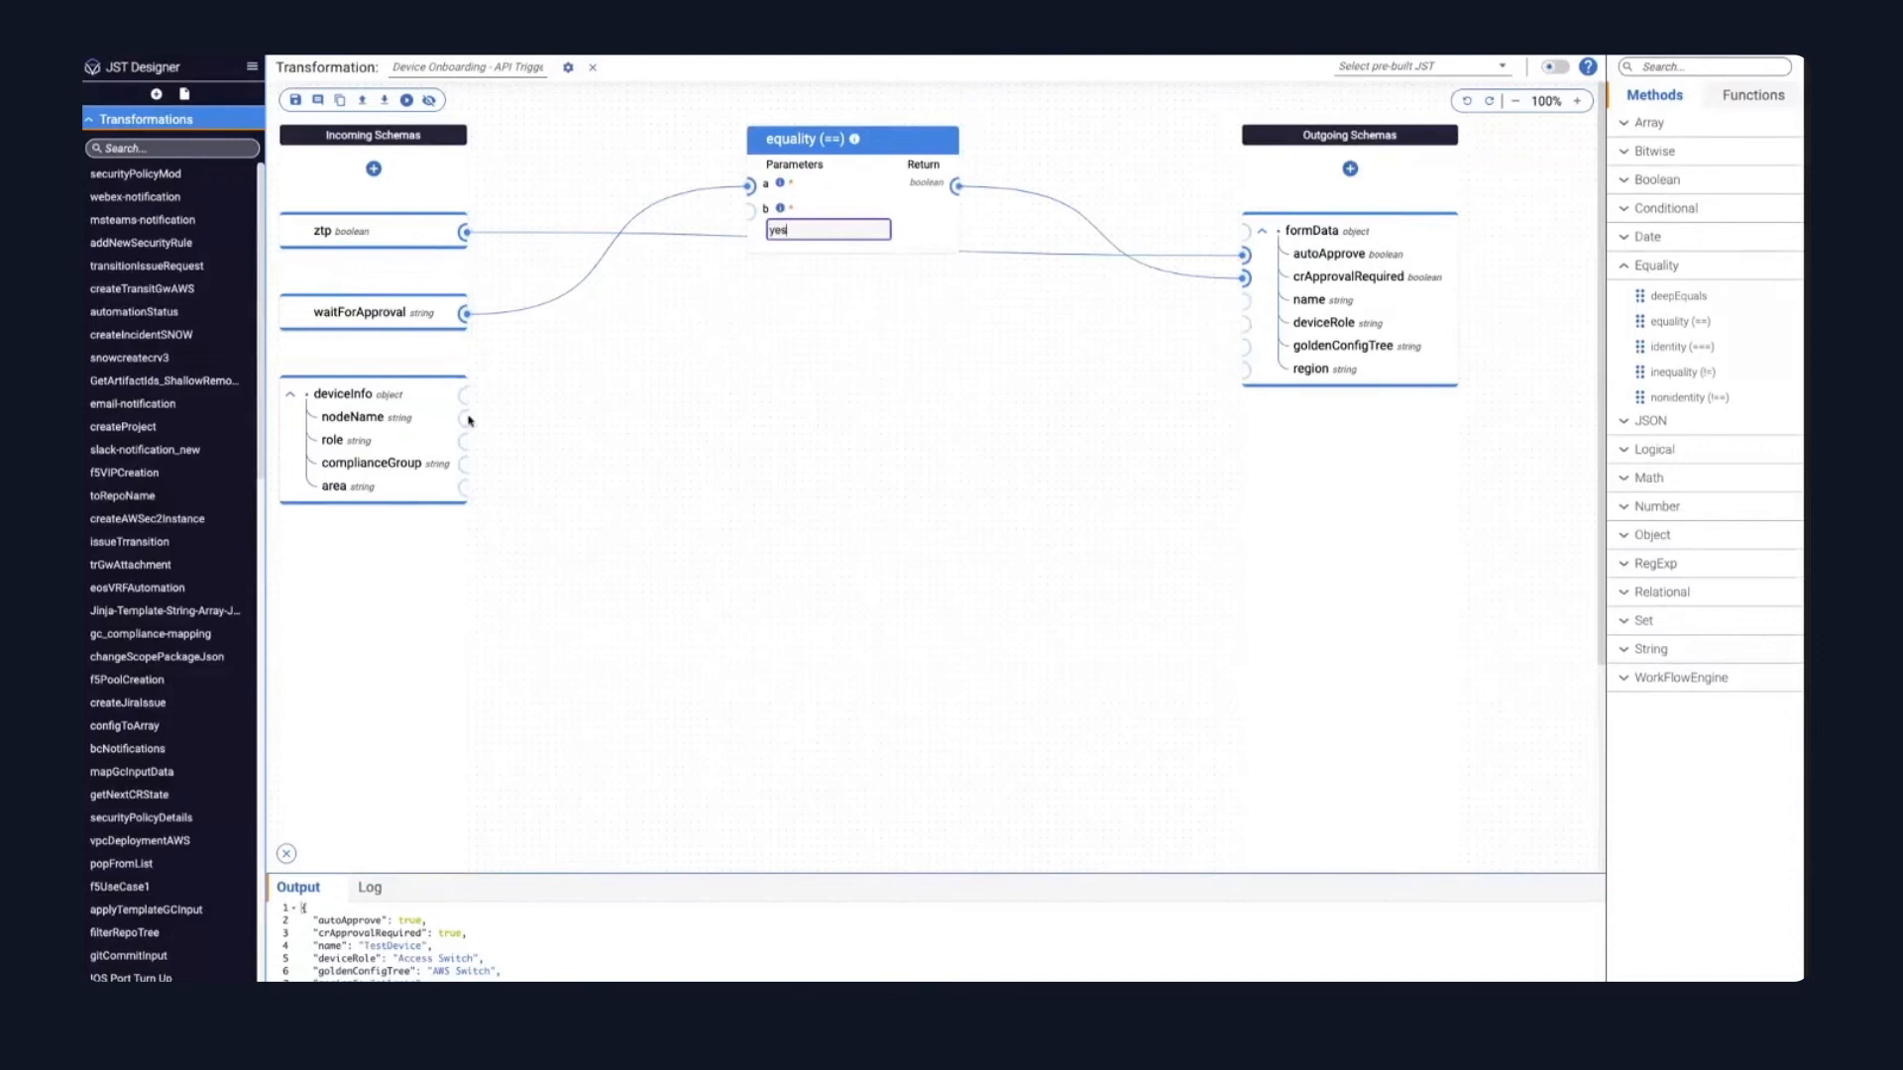
Map the deviceInfo fields nodeName to name, role to deviceRole, and complianceGroup to goldenConfigTree.
drag(466, 419, 1246, 300)
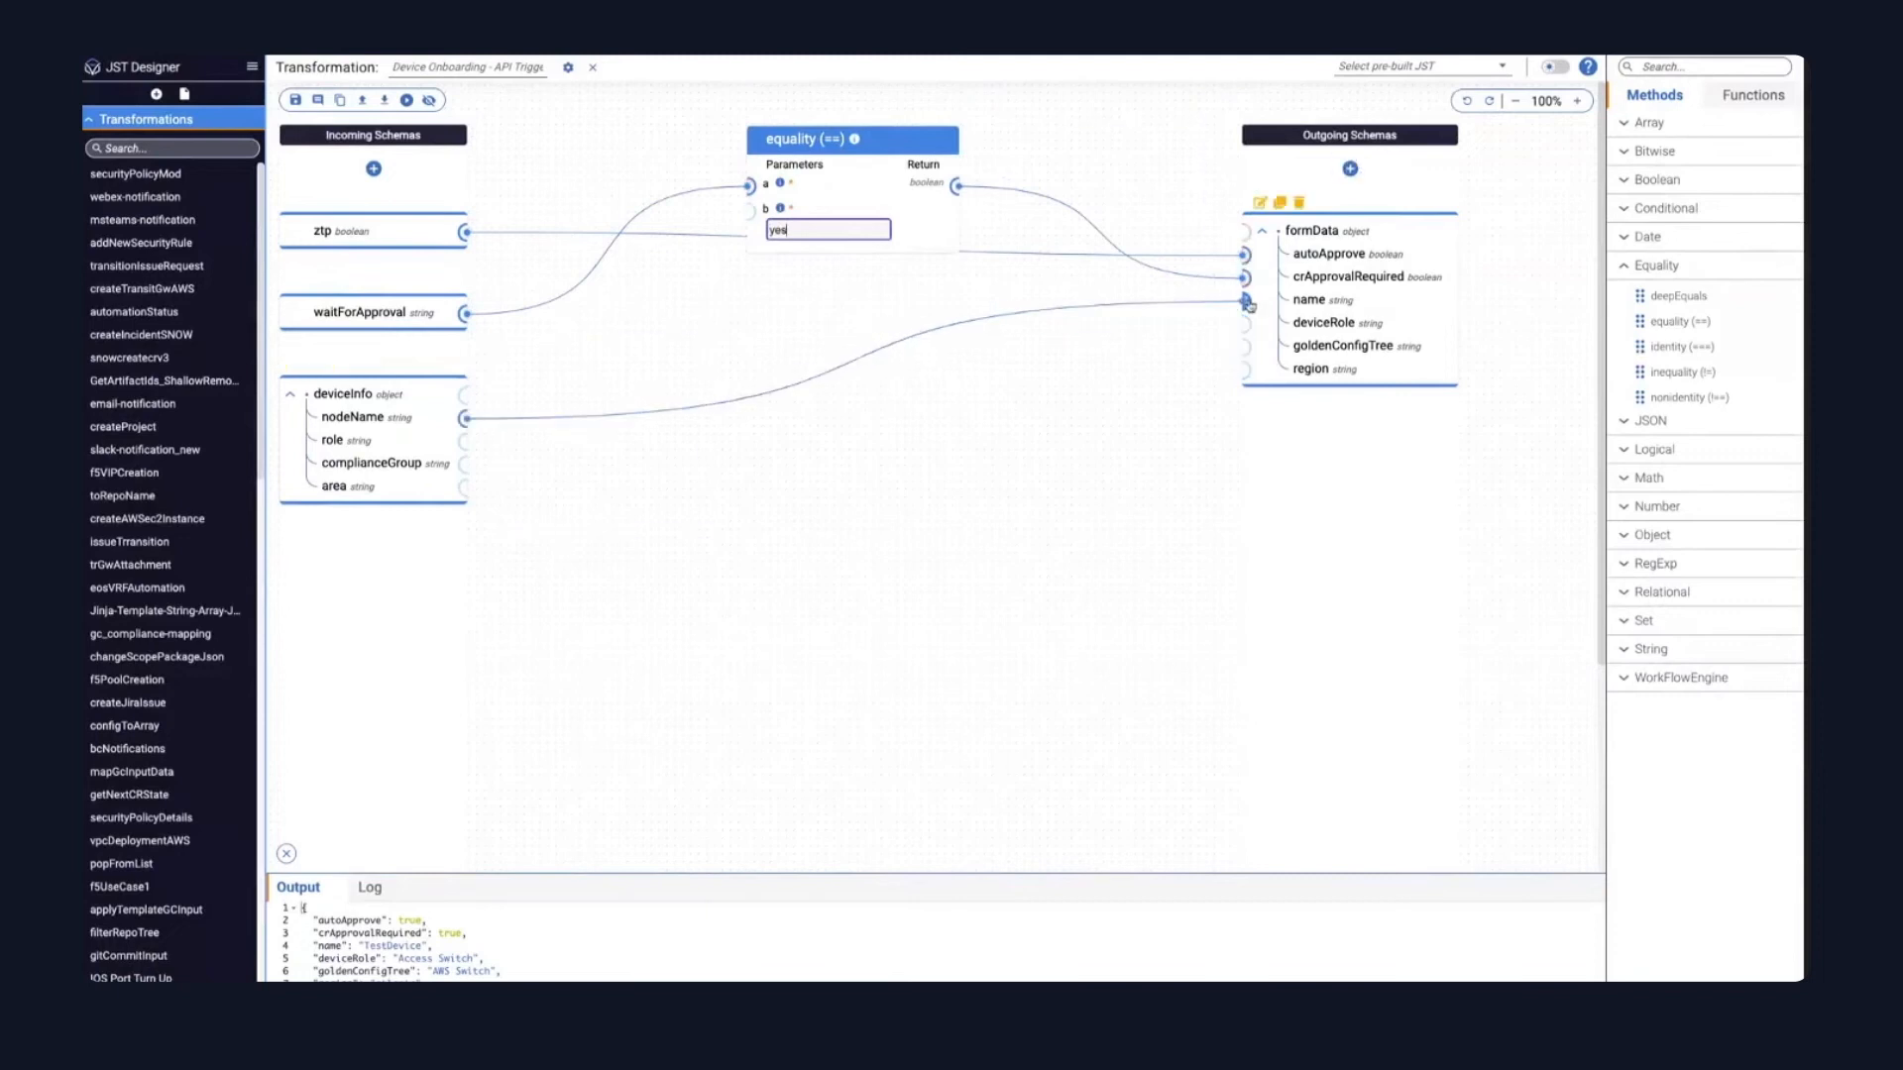
drag(466, 441, 1245, 323)
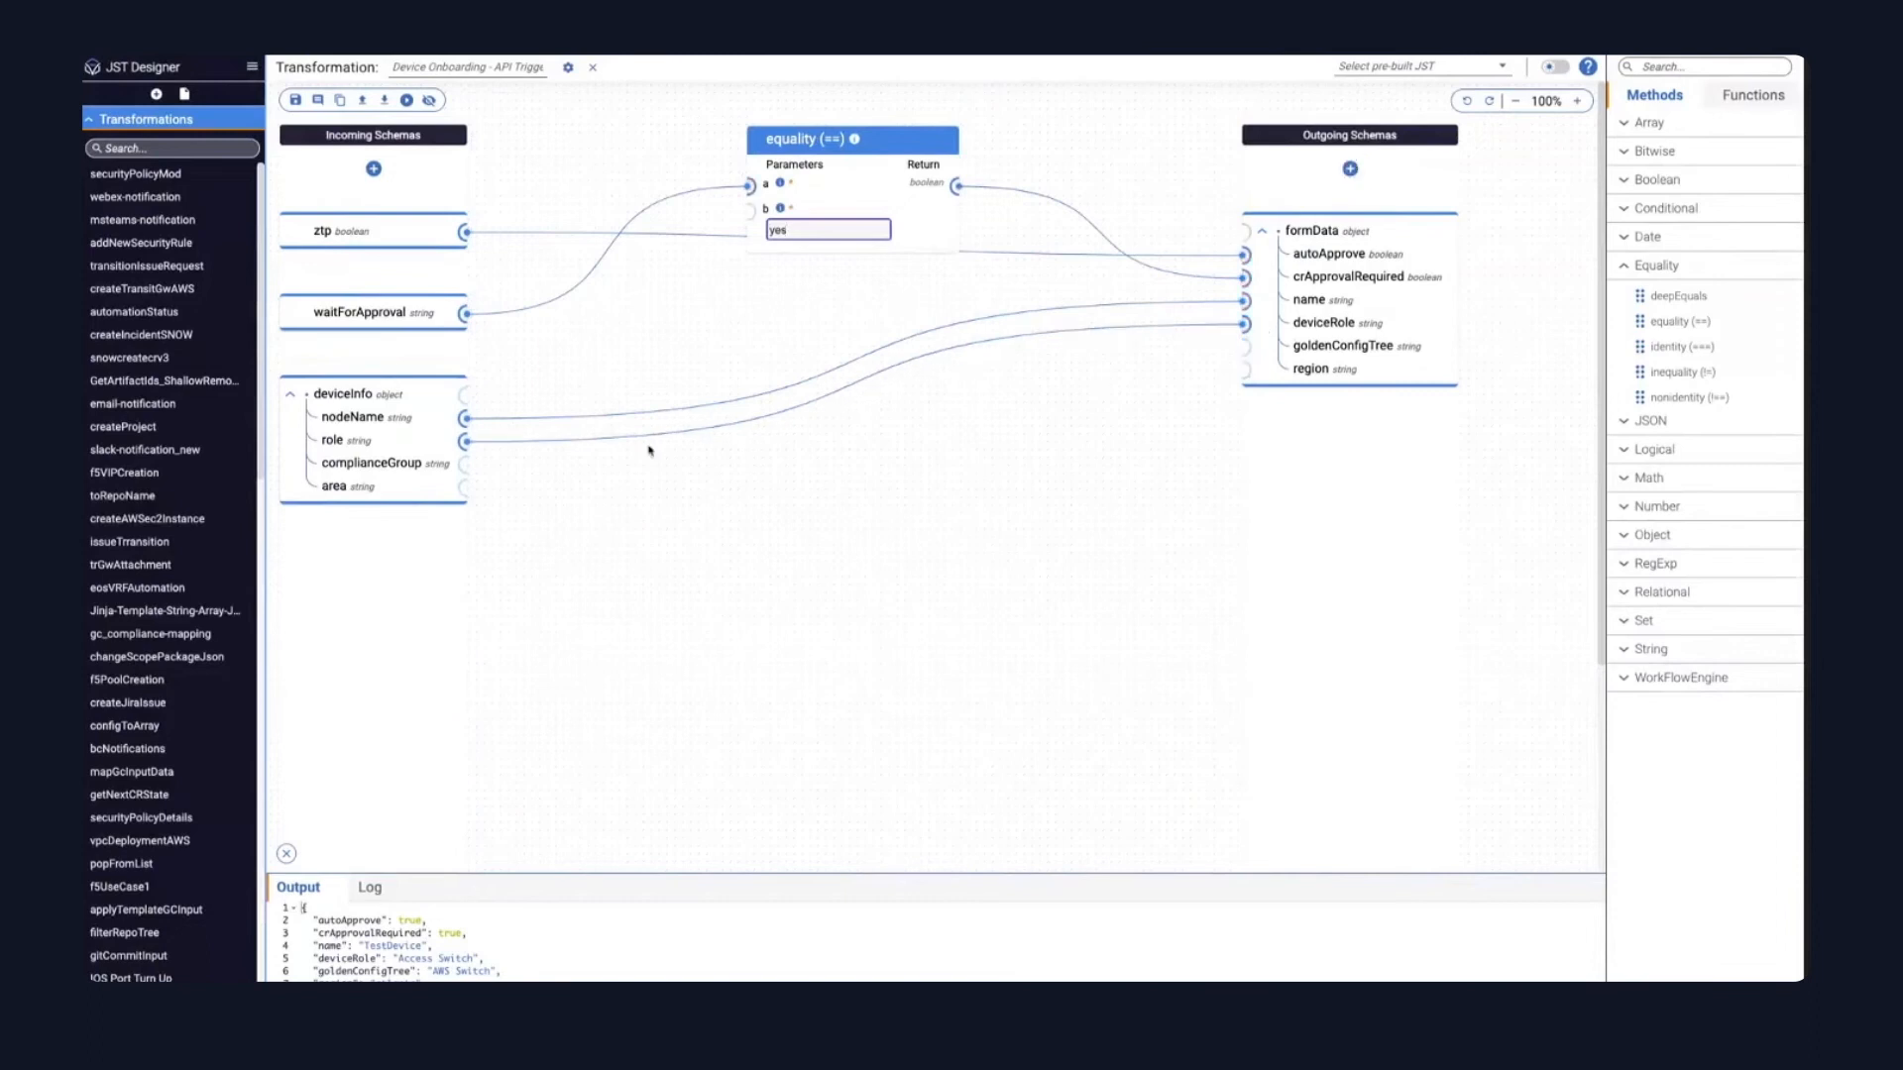
drag(464, 464, 1244, 347)
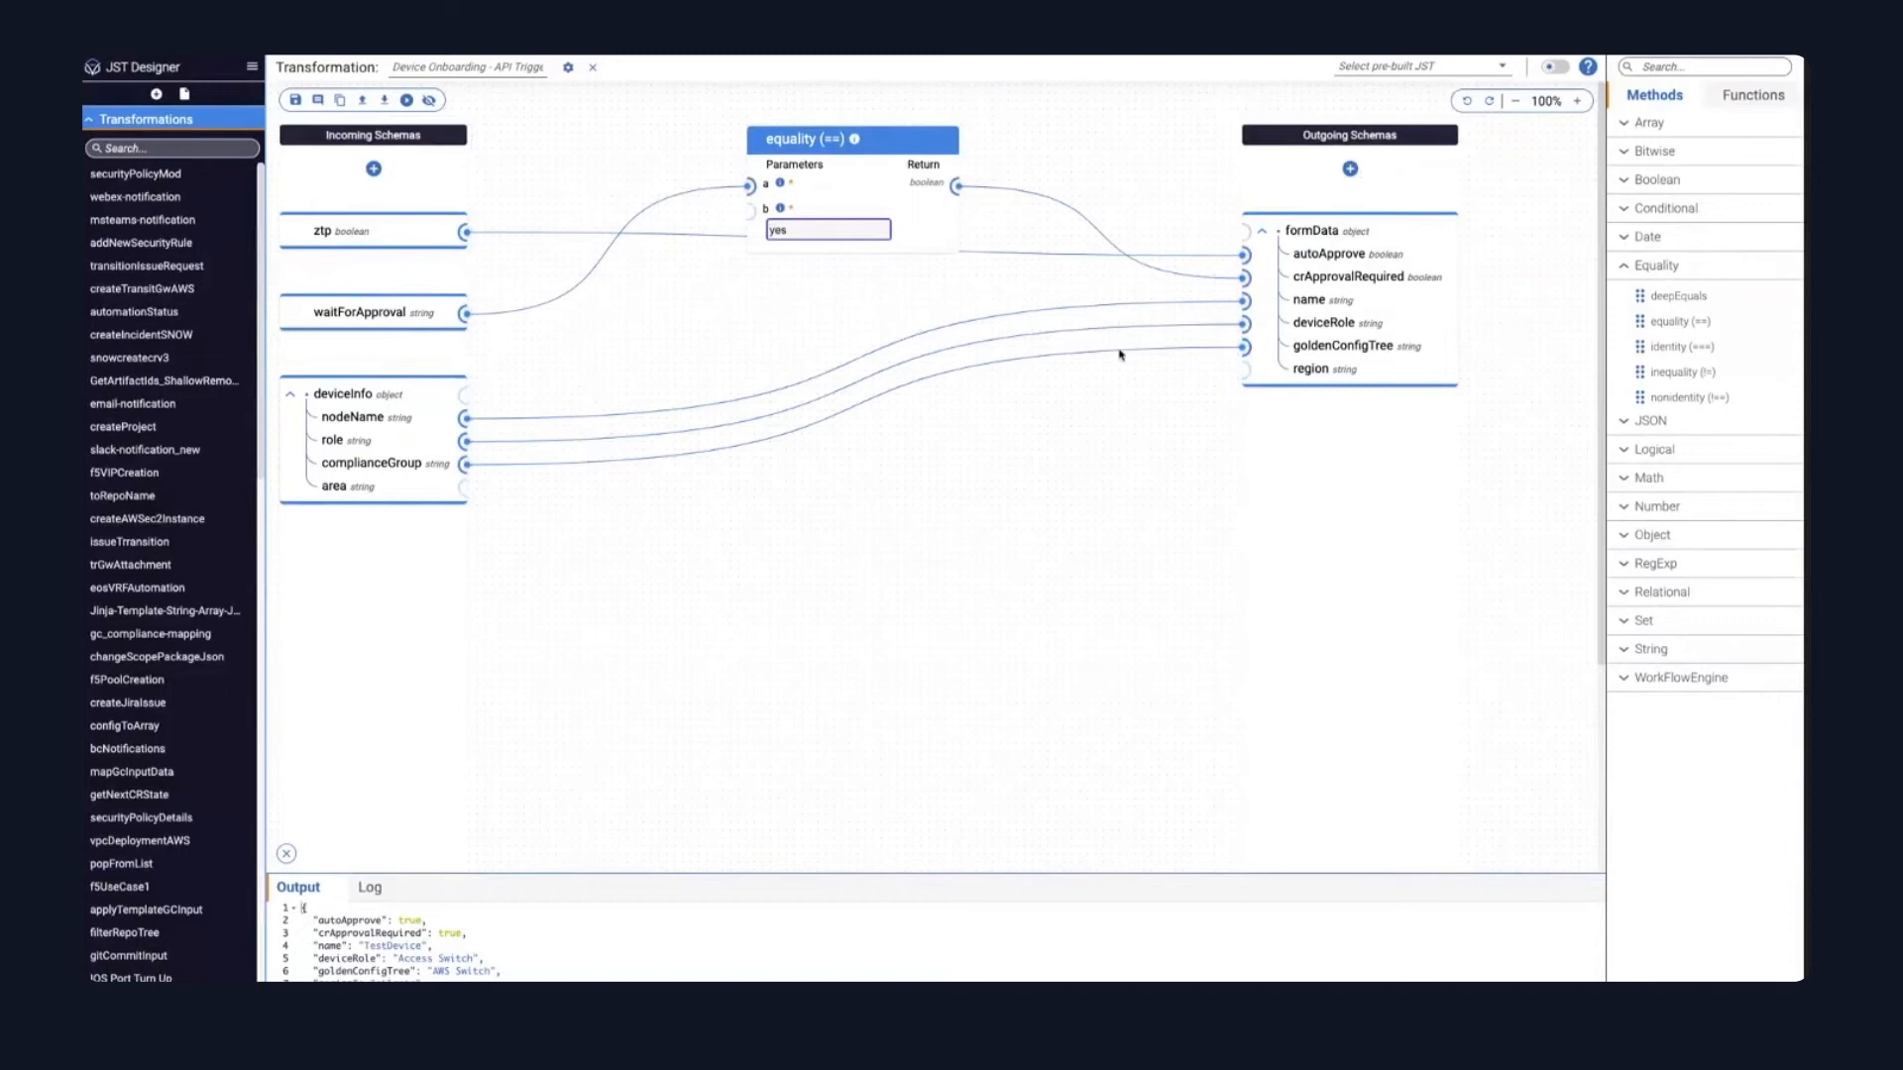
Add a toLowerCase string method and use it to map the deviceInfo area field to region.
click(1647, 650)
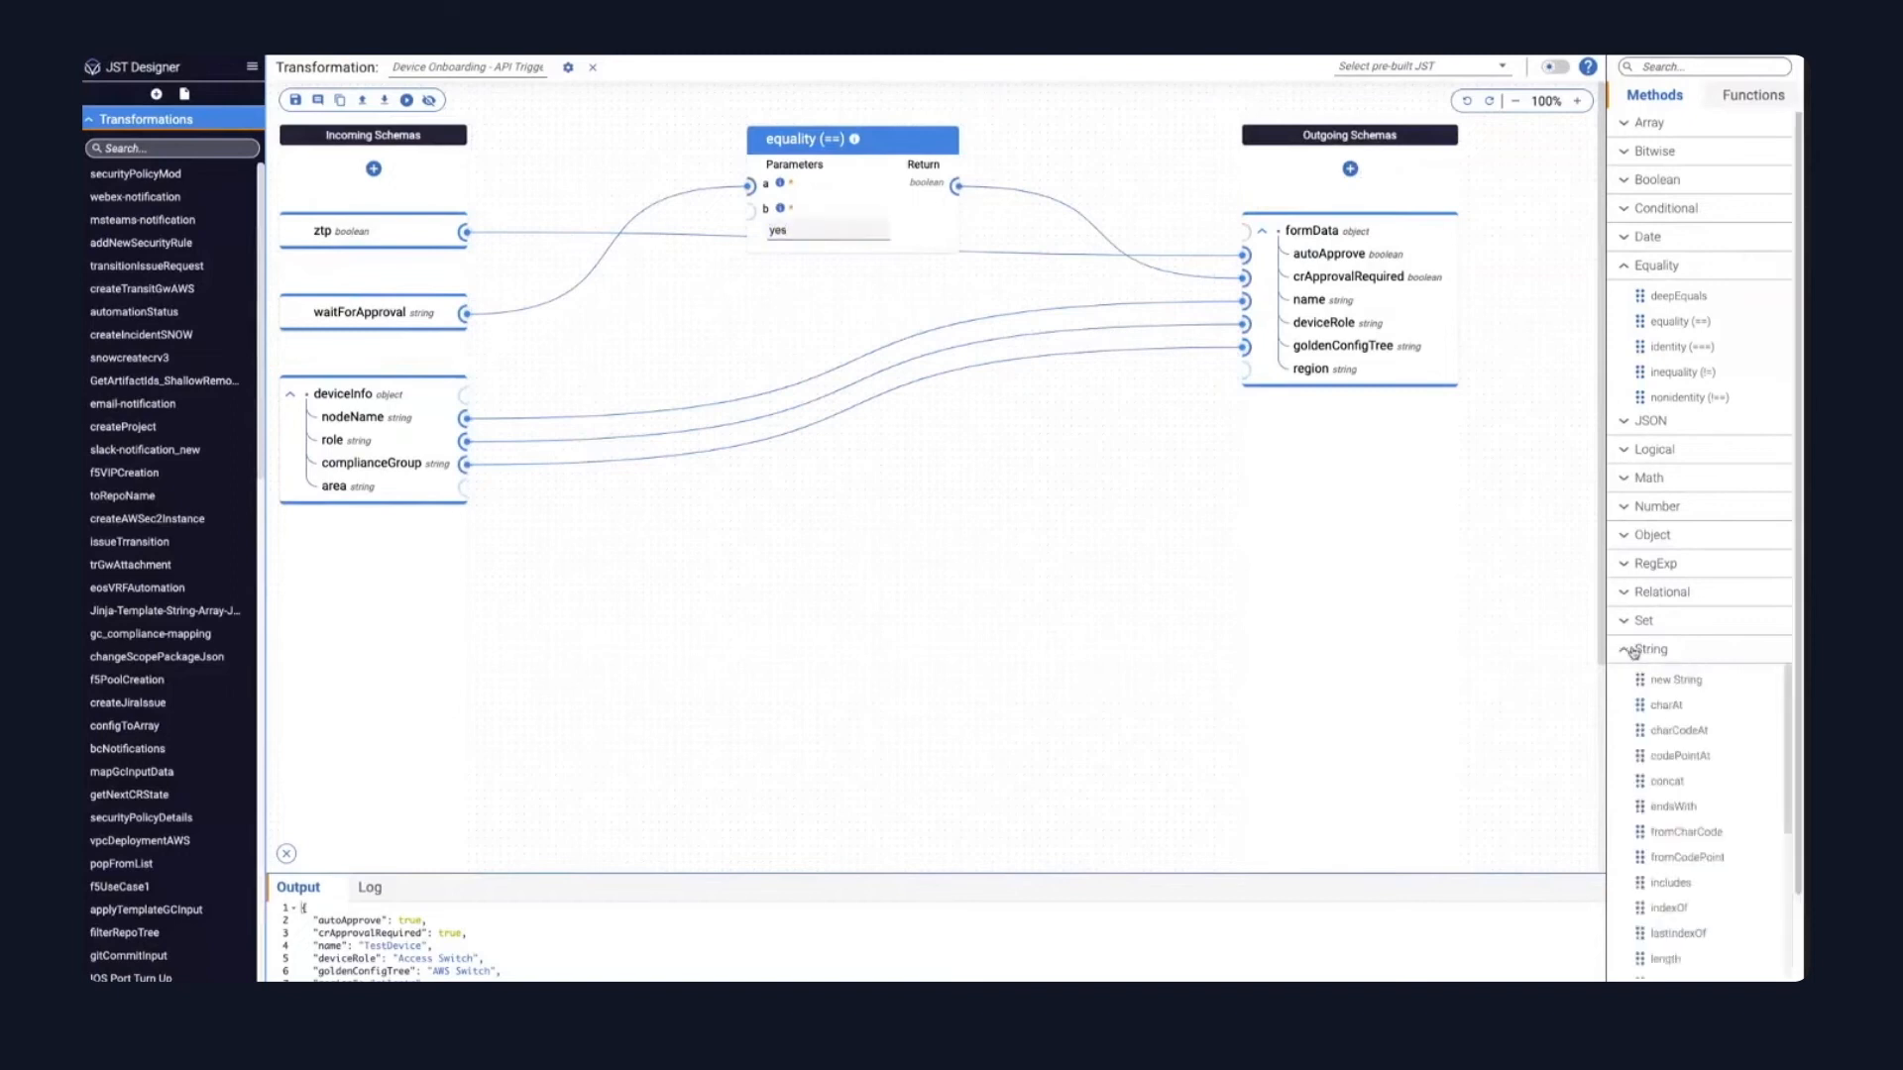
scroll(1656, 724, down, 3)
scroll(1655, 724, down, 5)
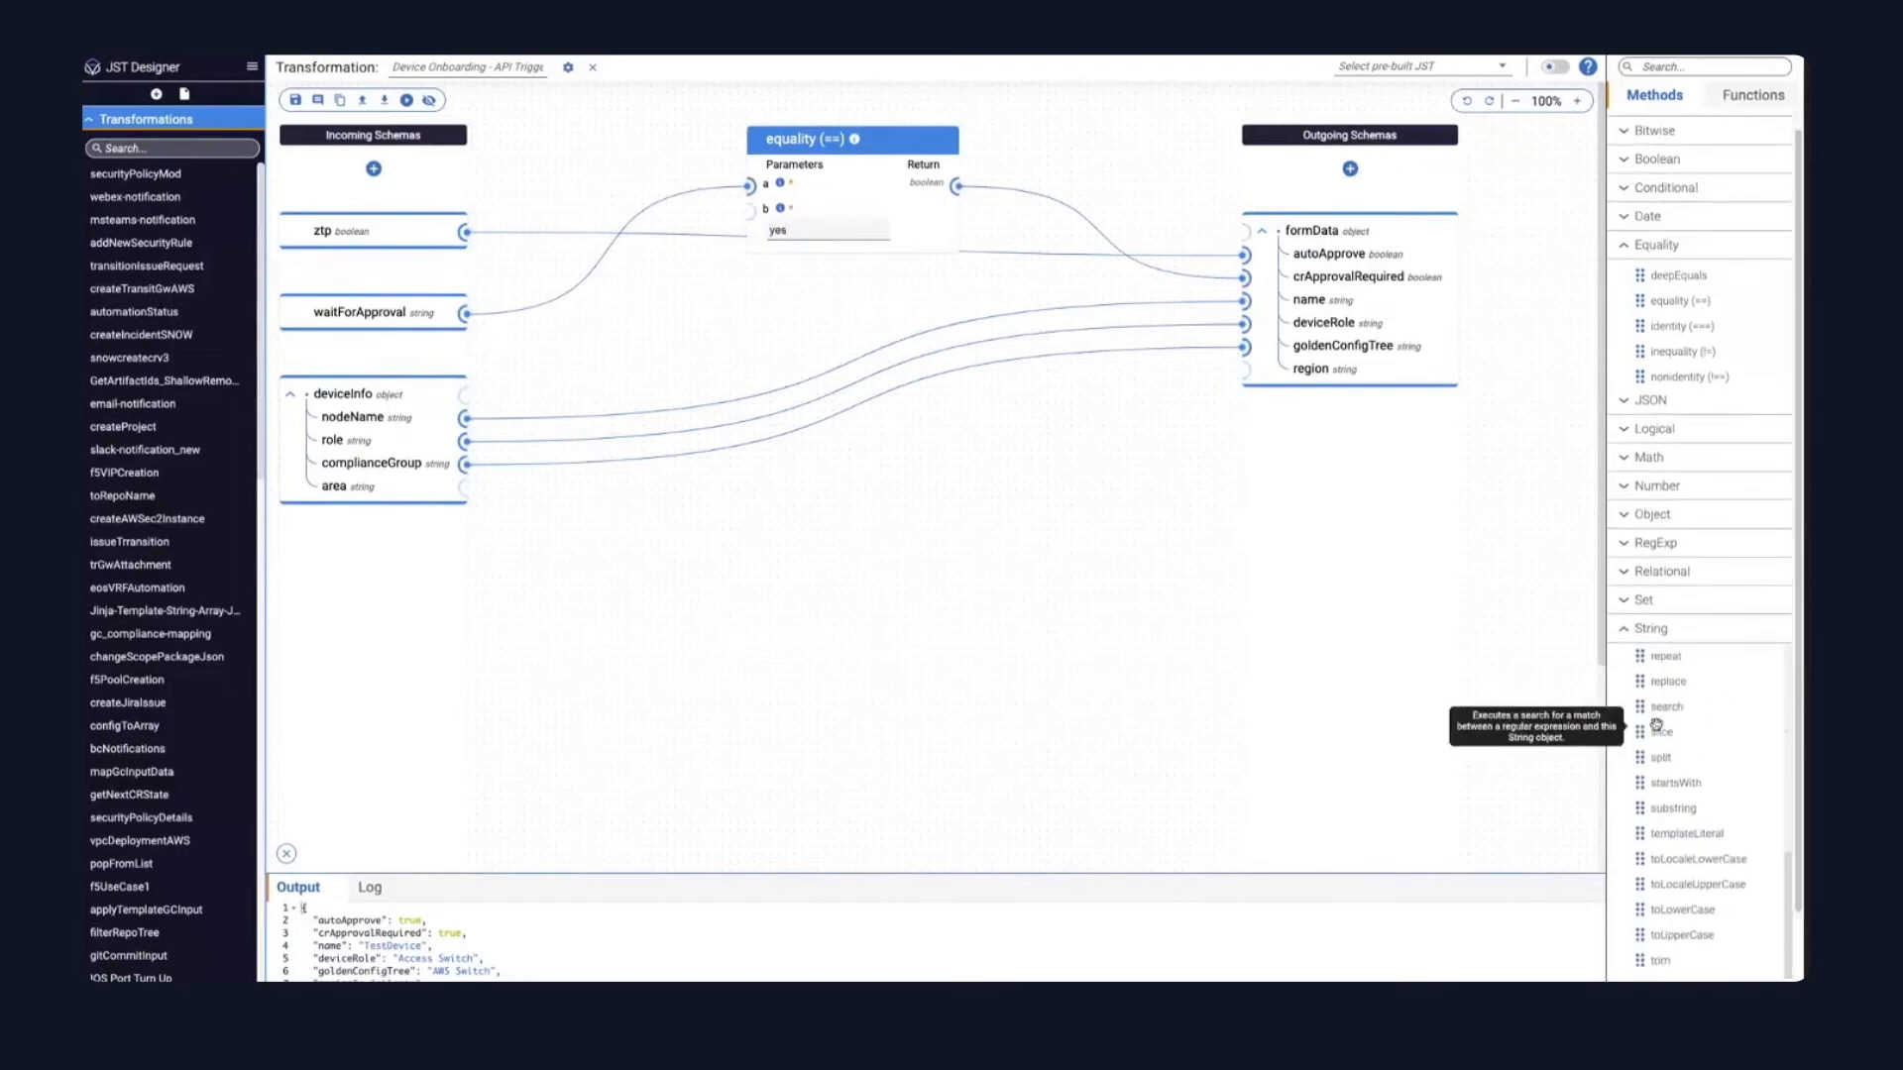
drag(1645, 891, 863, 503)
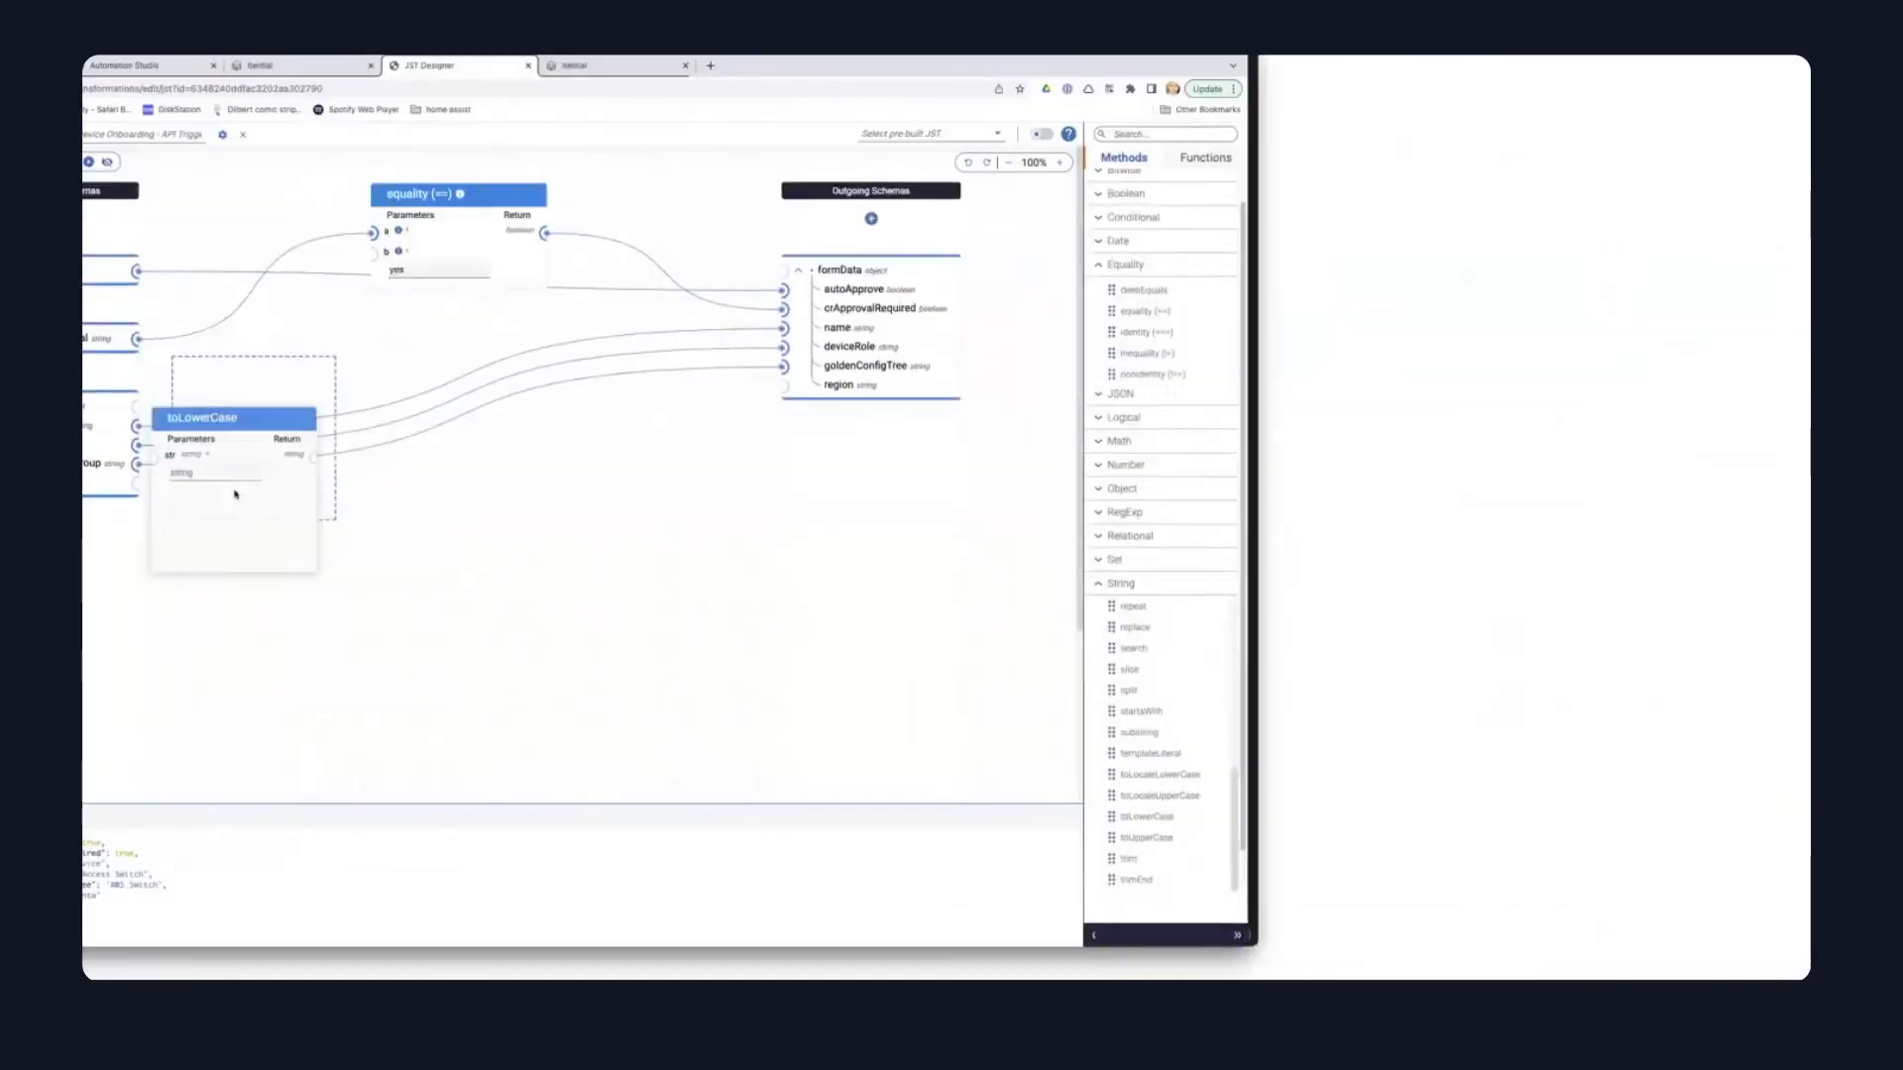
drag(467, 498, 467, 497)
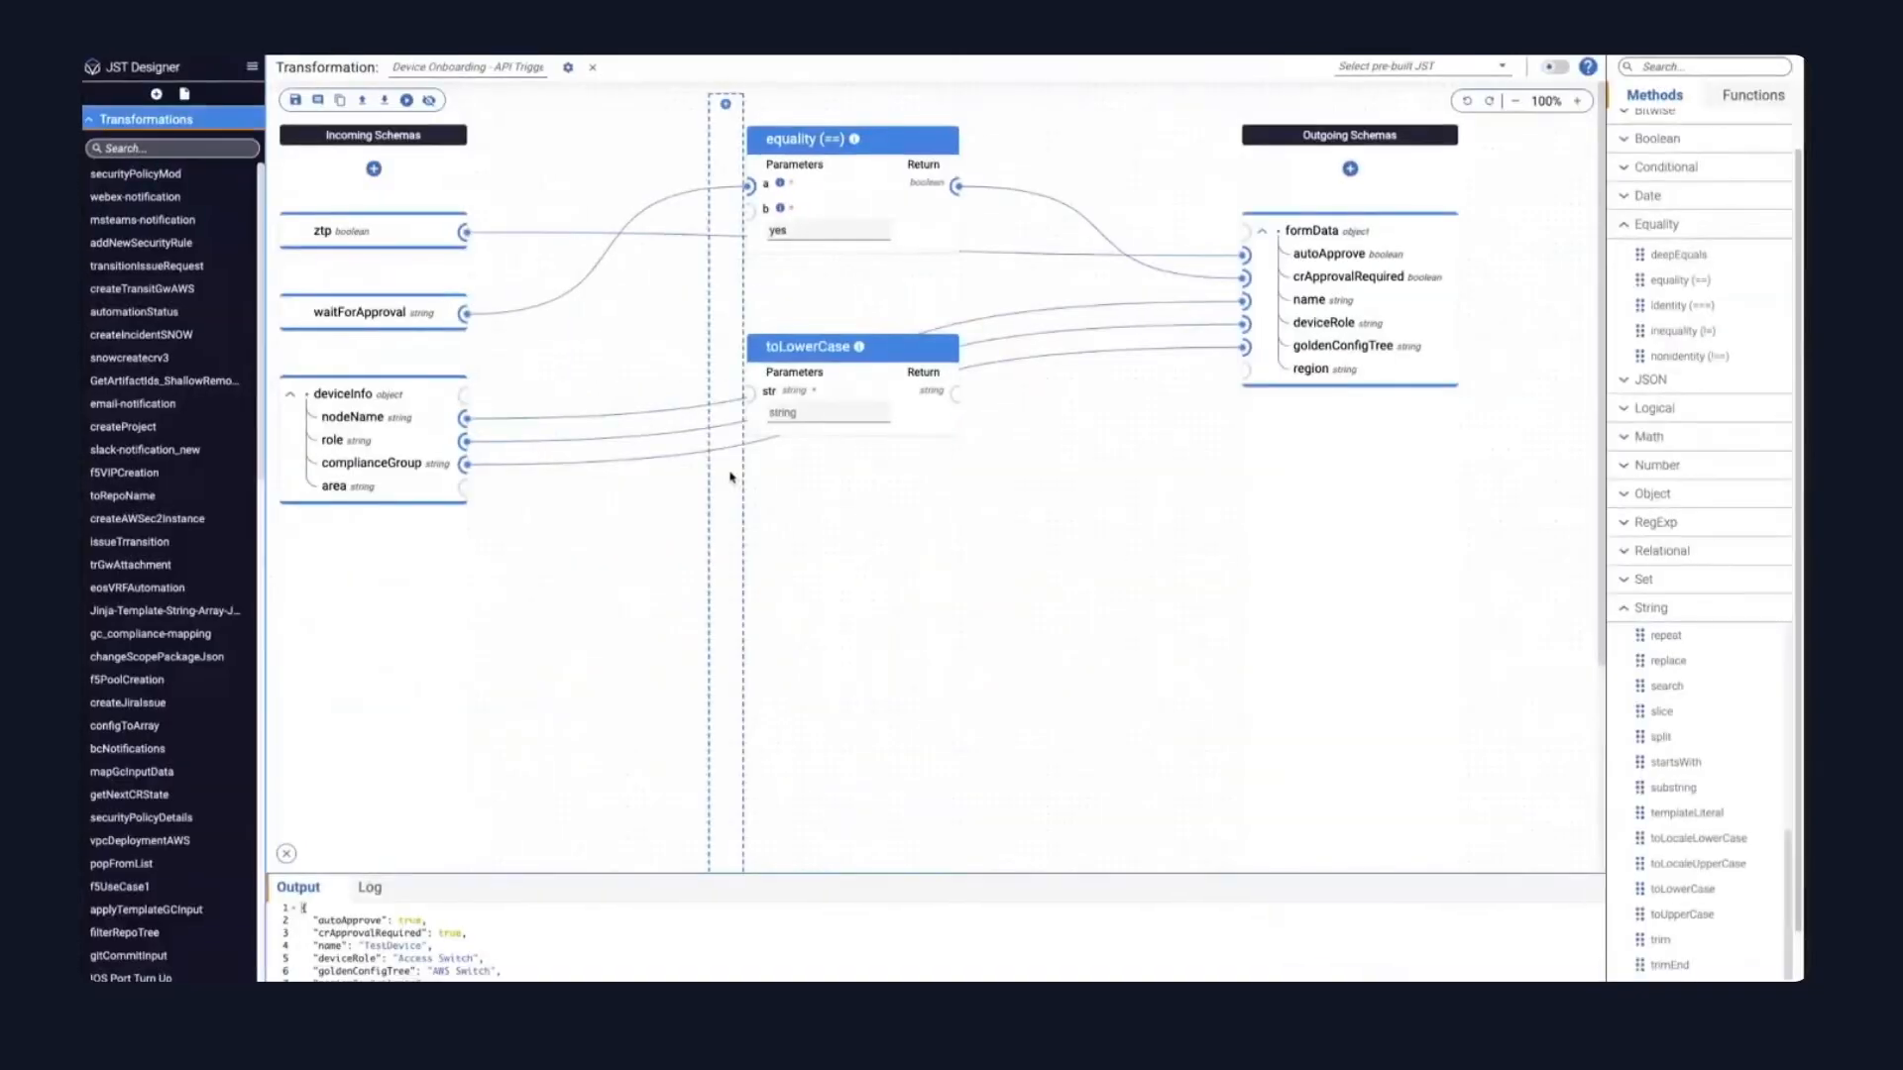
drag(137, 483, 373, 406)
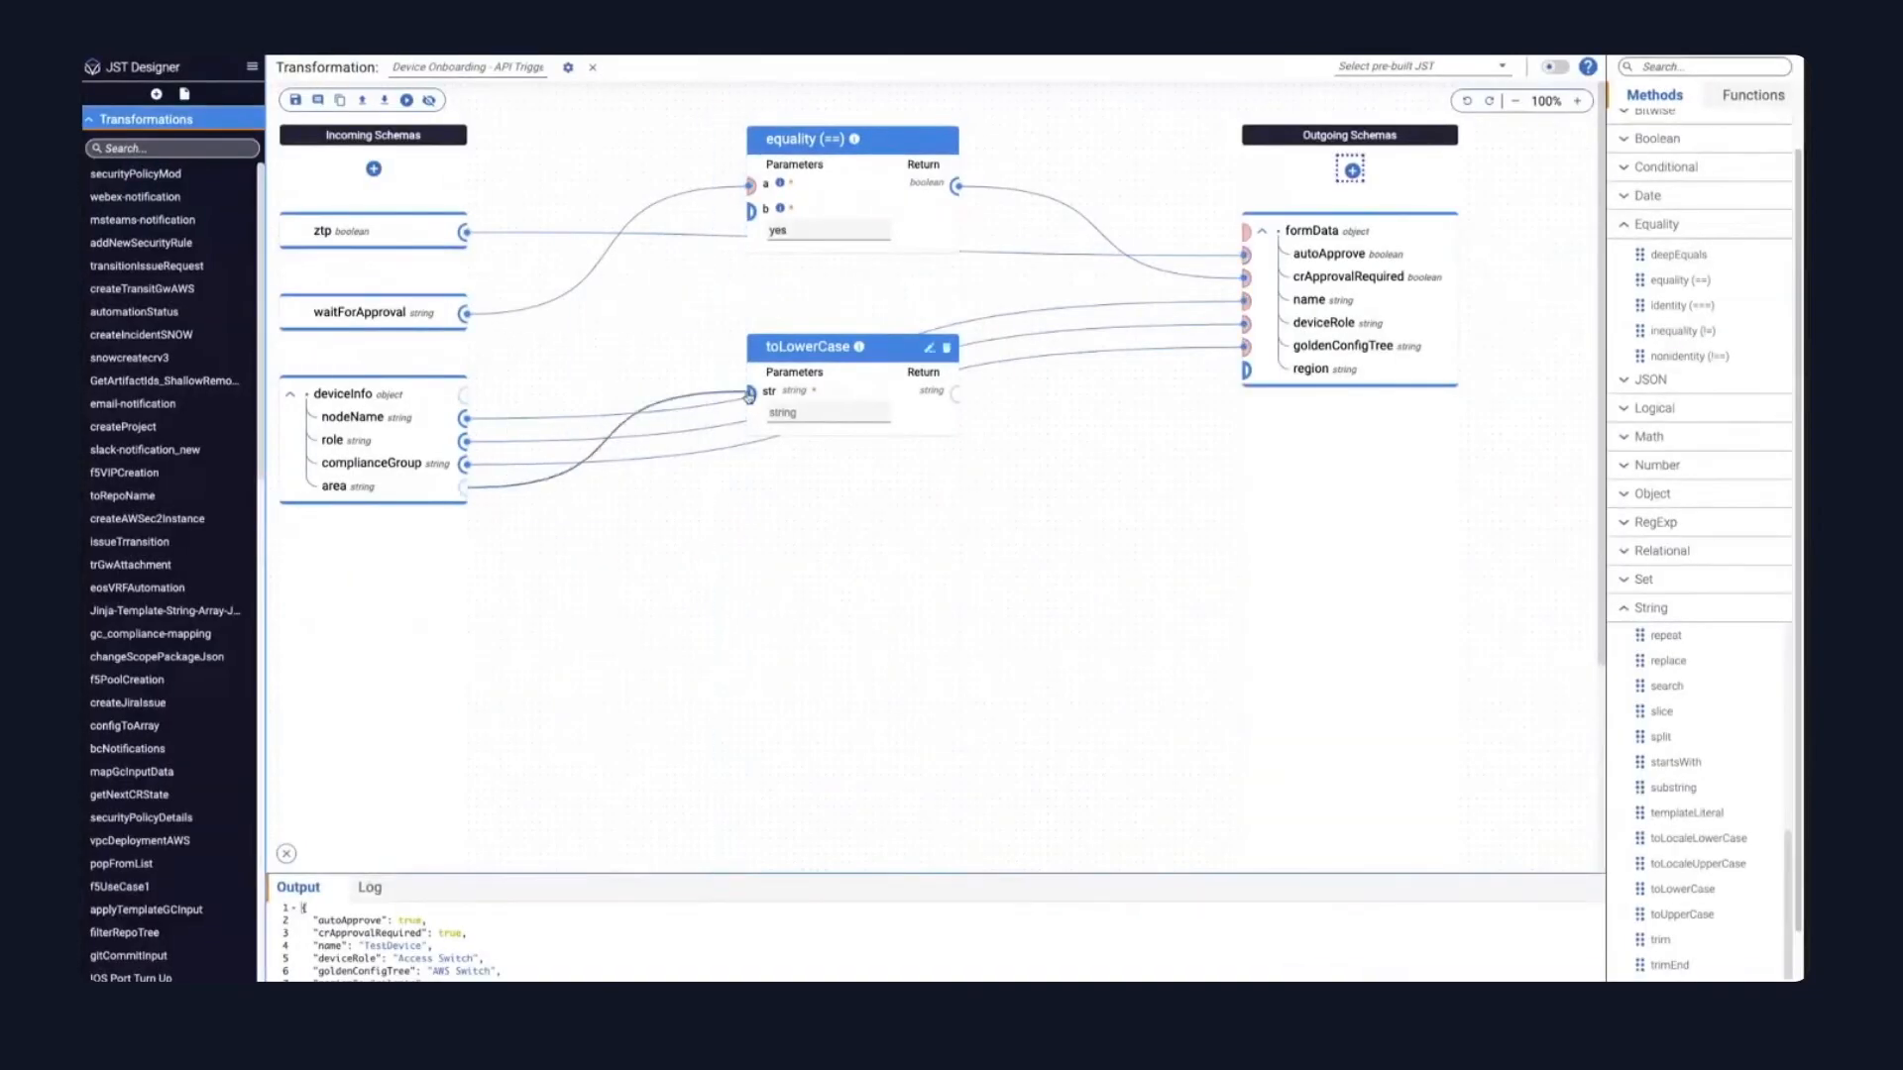
drag(750, 394, 751, 394)
drag(944, 401, 1245, 370)
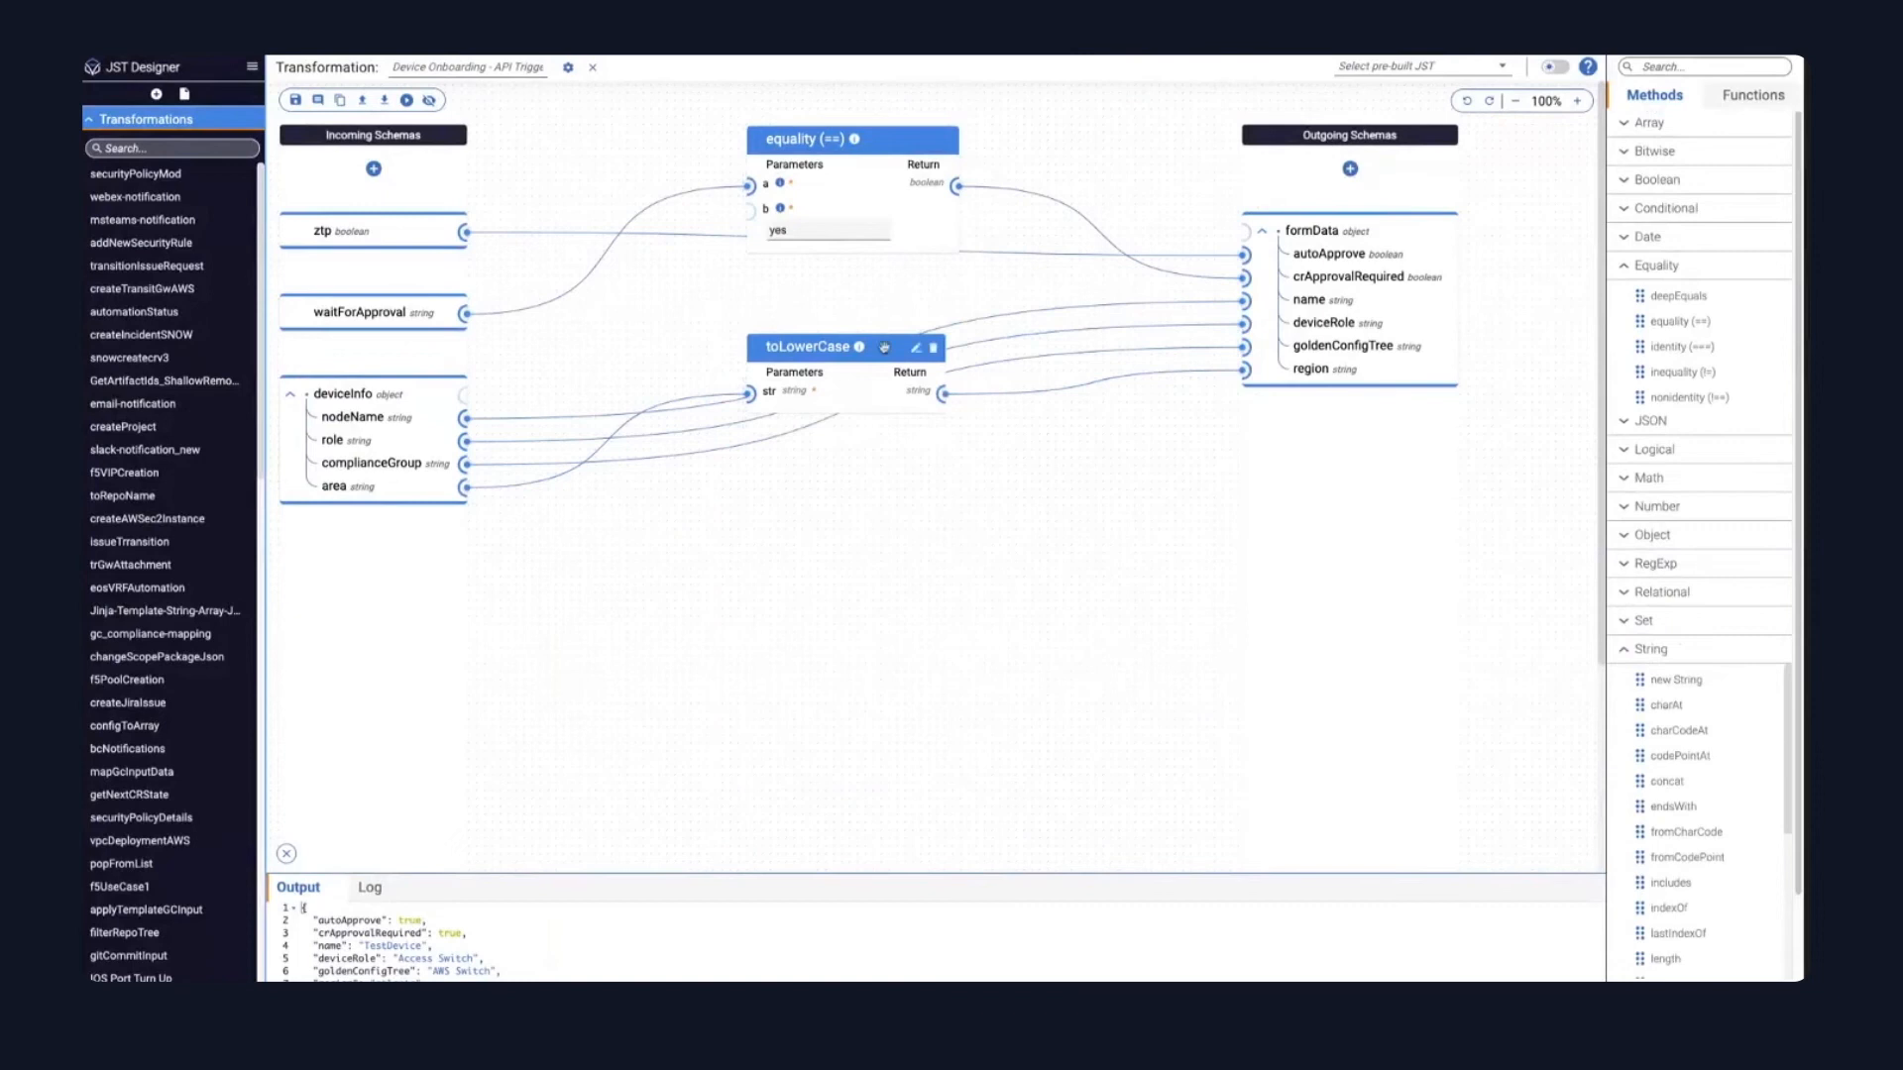
click(1628, 652)
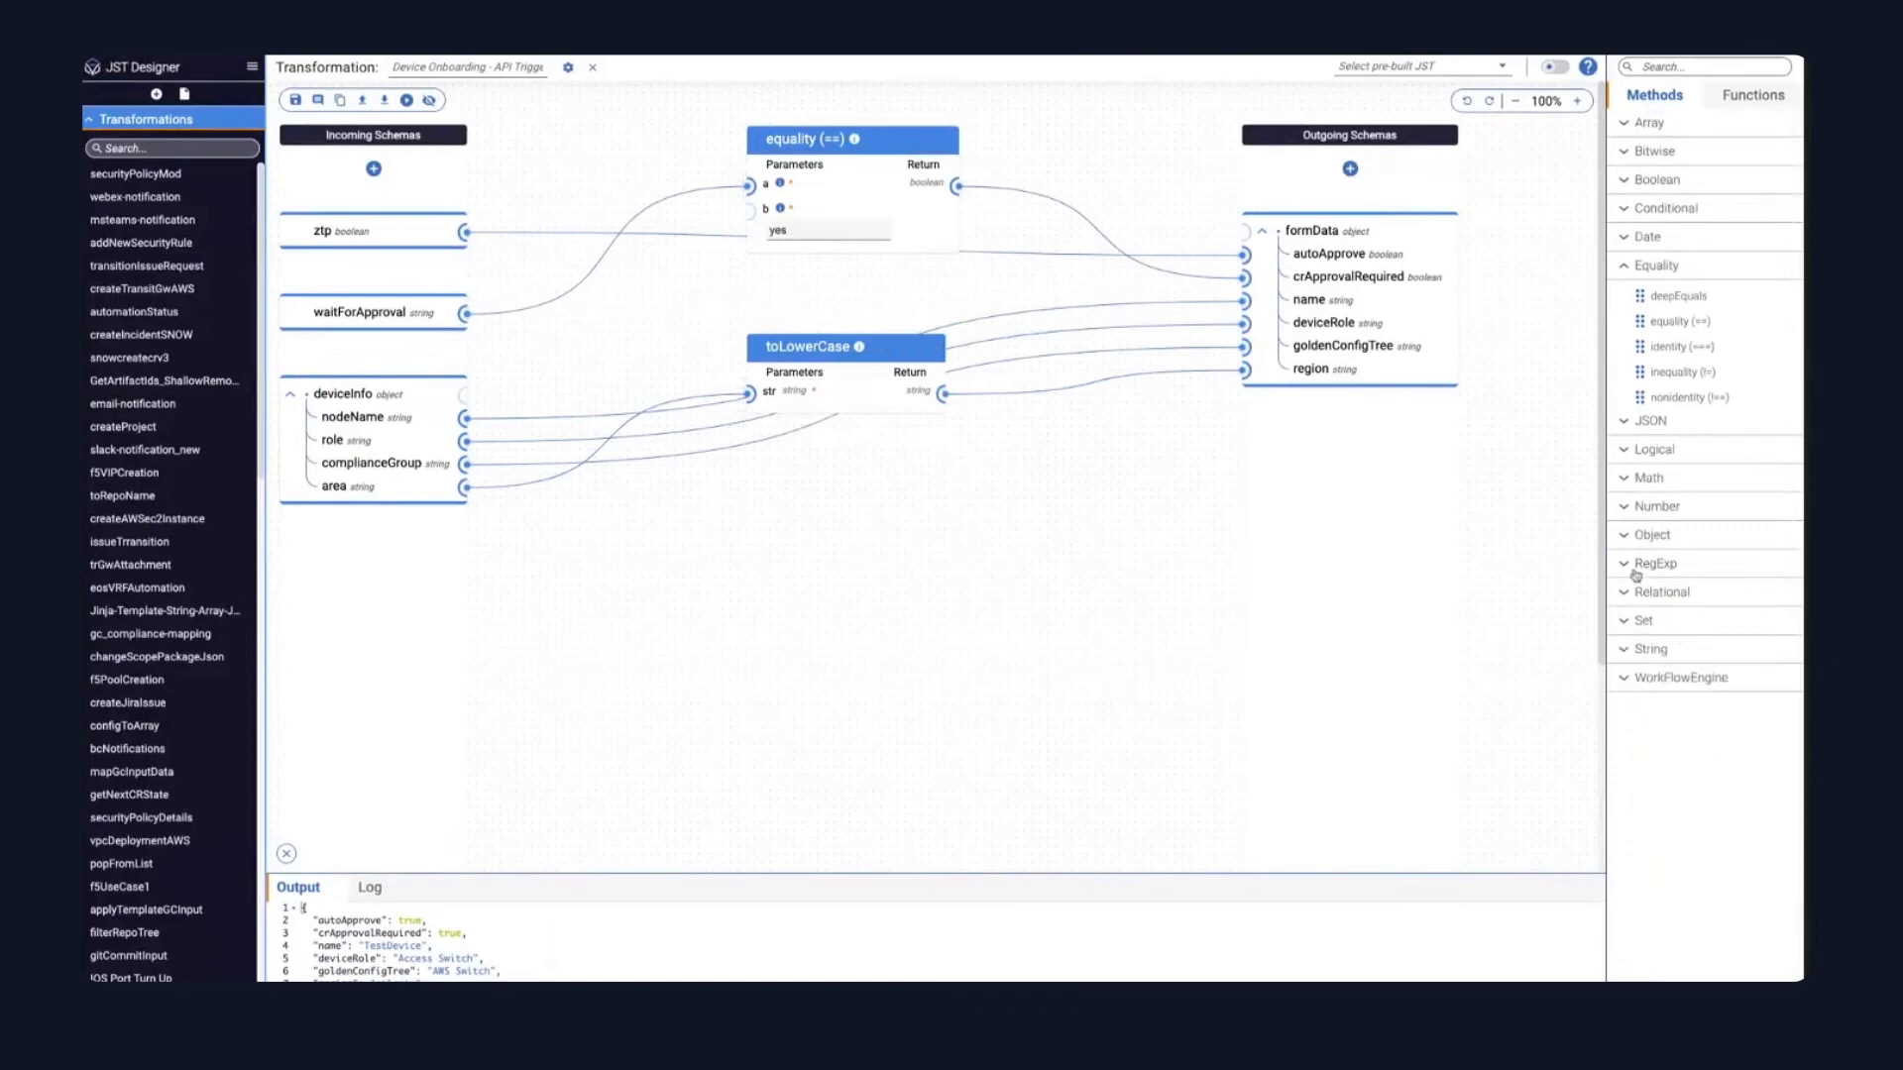
click(1631, 267)
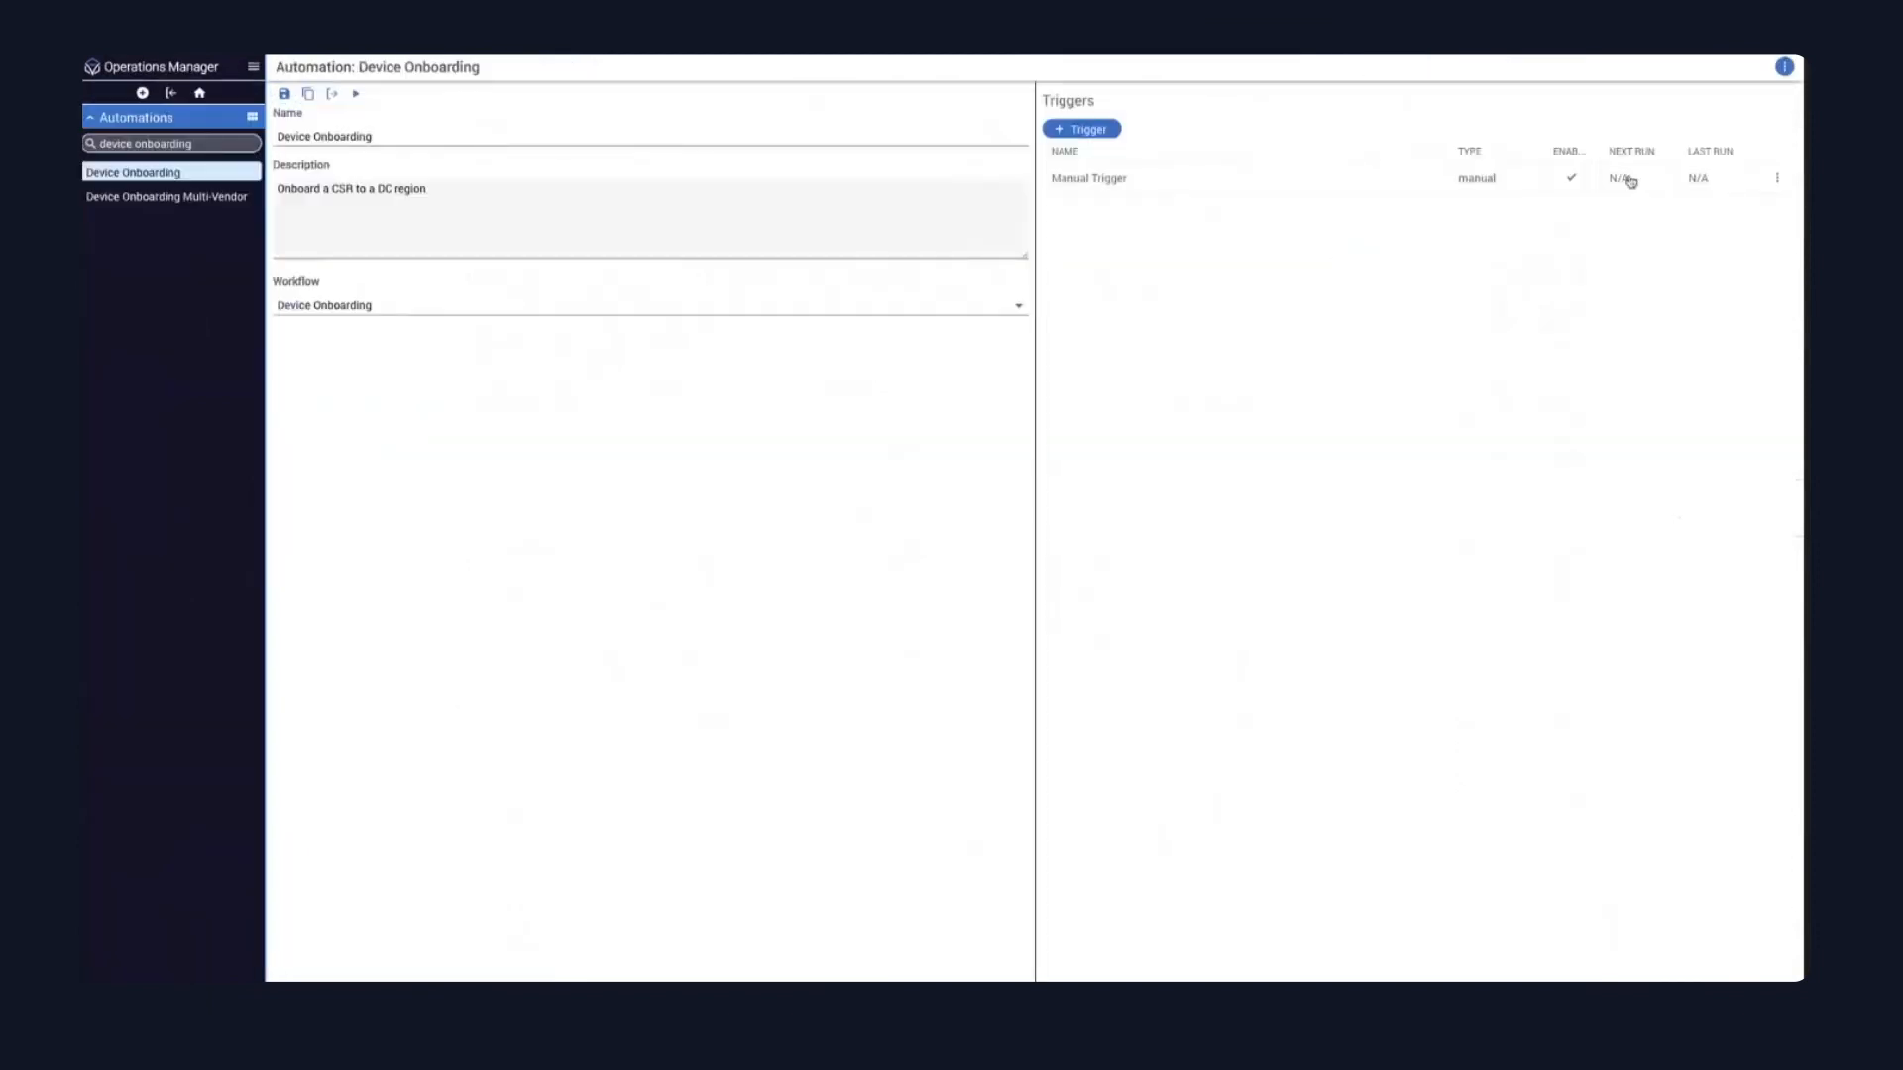
In Operations Manager, add an API trigger to the Device Onboarding automation with route "deviceOnboardingSysX" and name "API Trigger Sys X".
click(1088, 130)
click(881, 486)
click(857, 513)
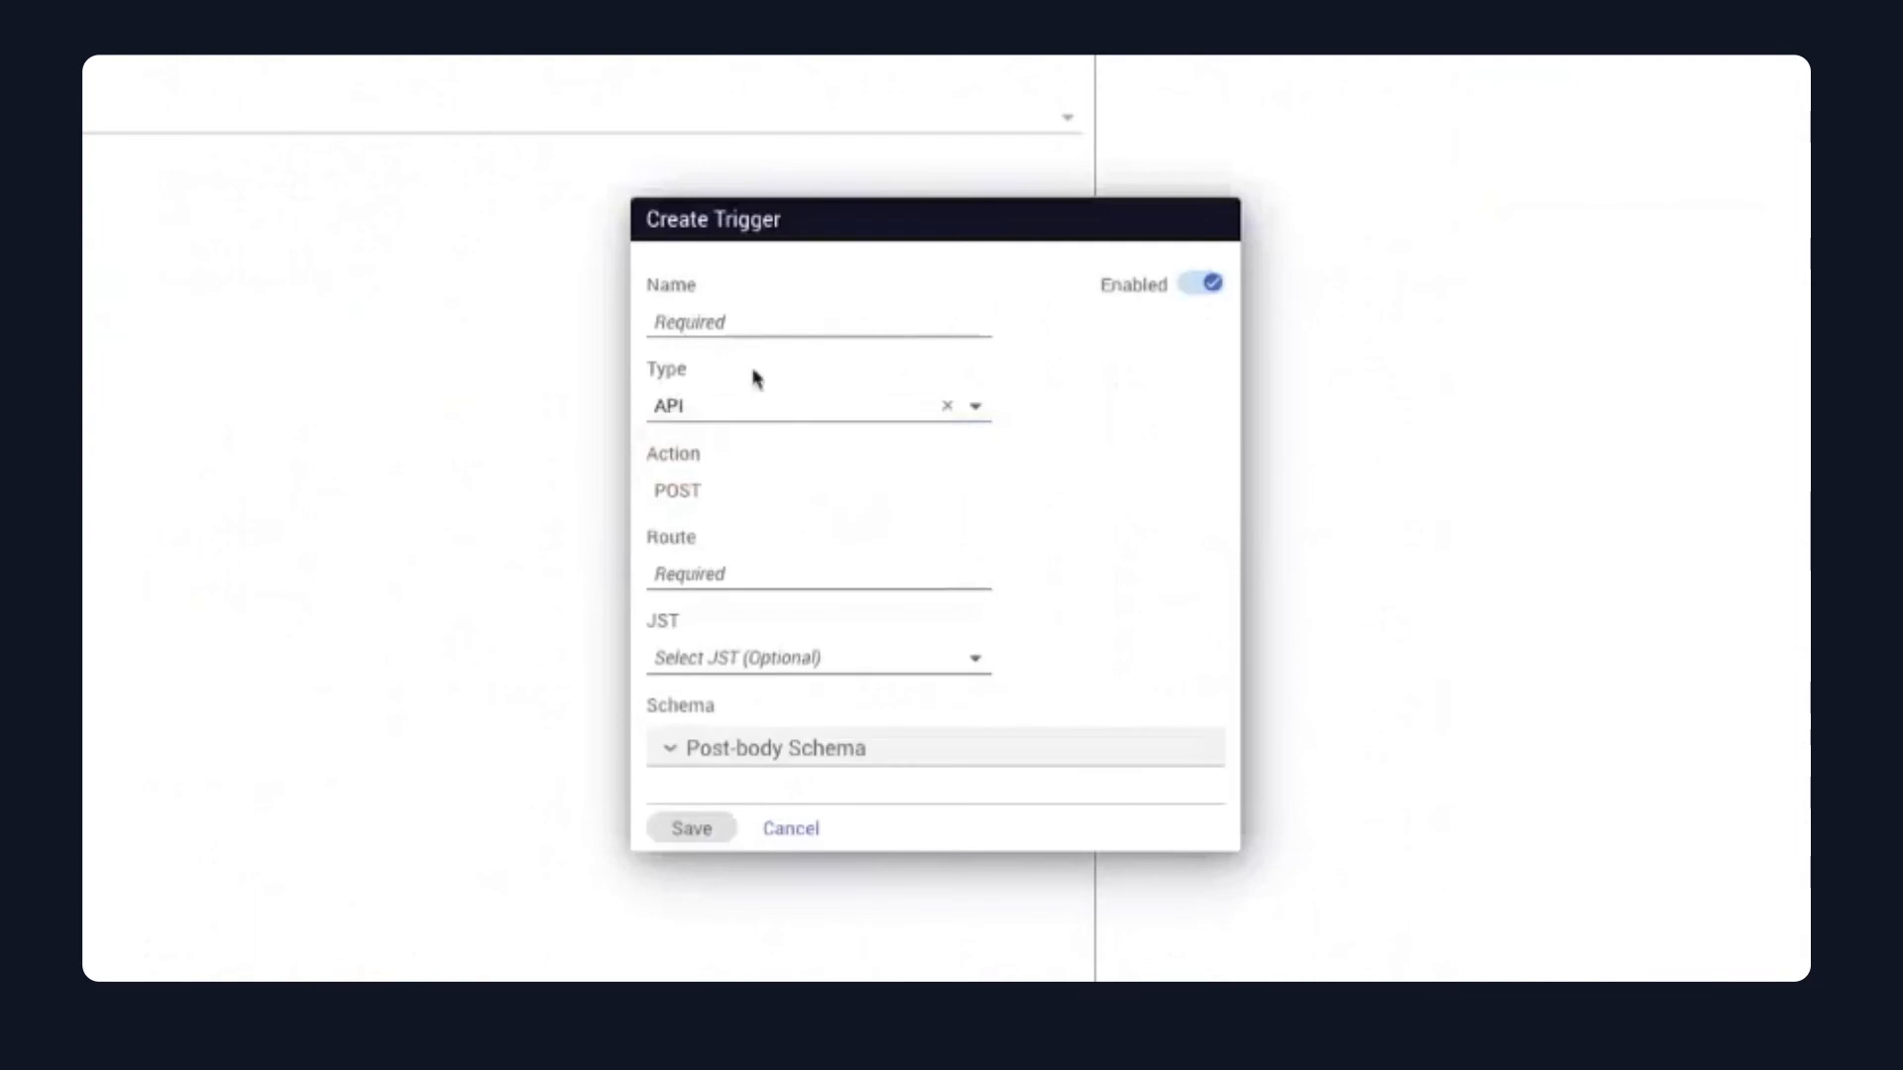
click(735, 583)
text(deviceOnboardingSysX)
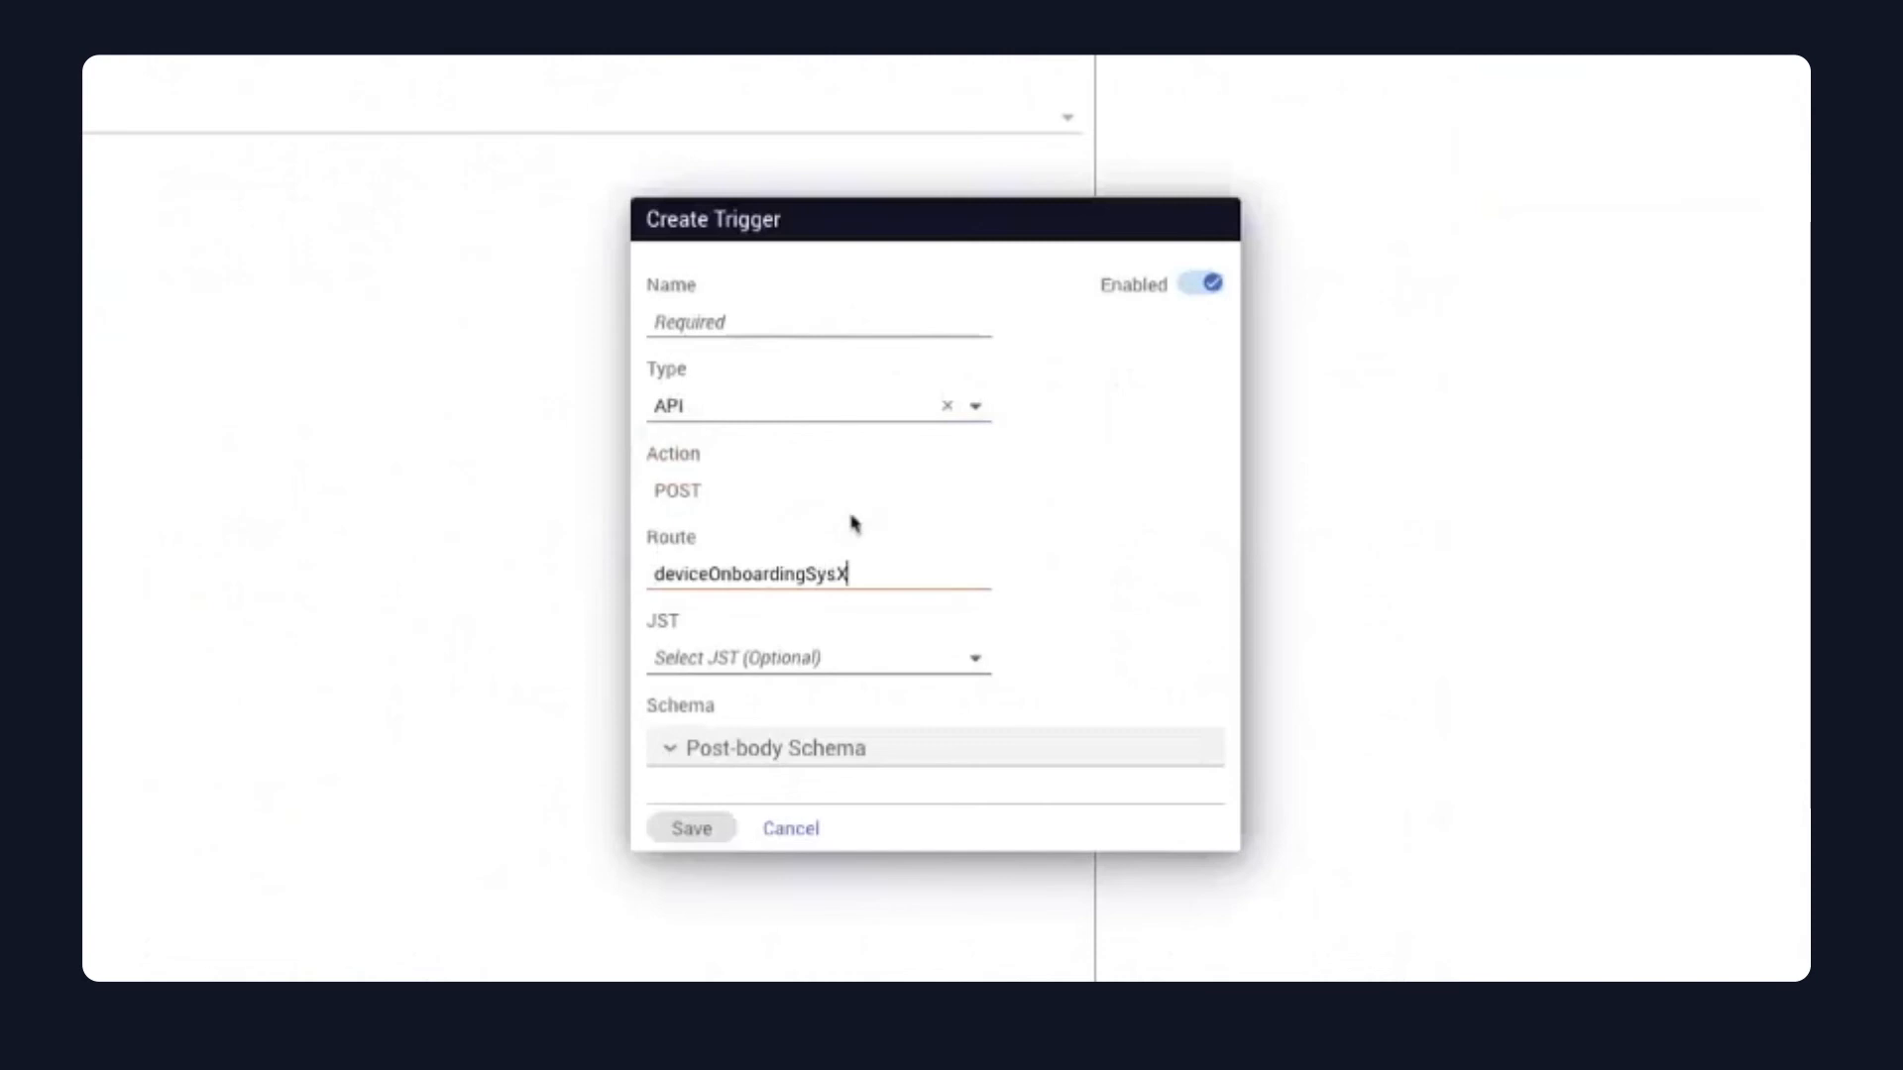
click(710, 322)
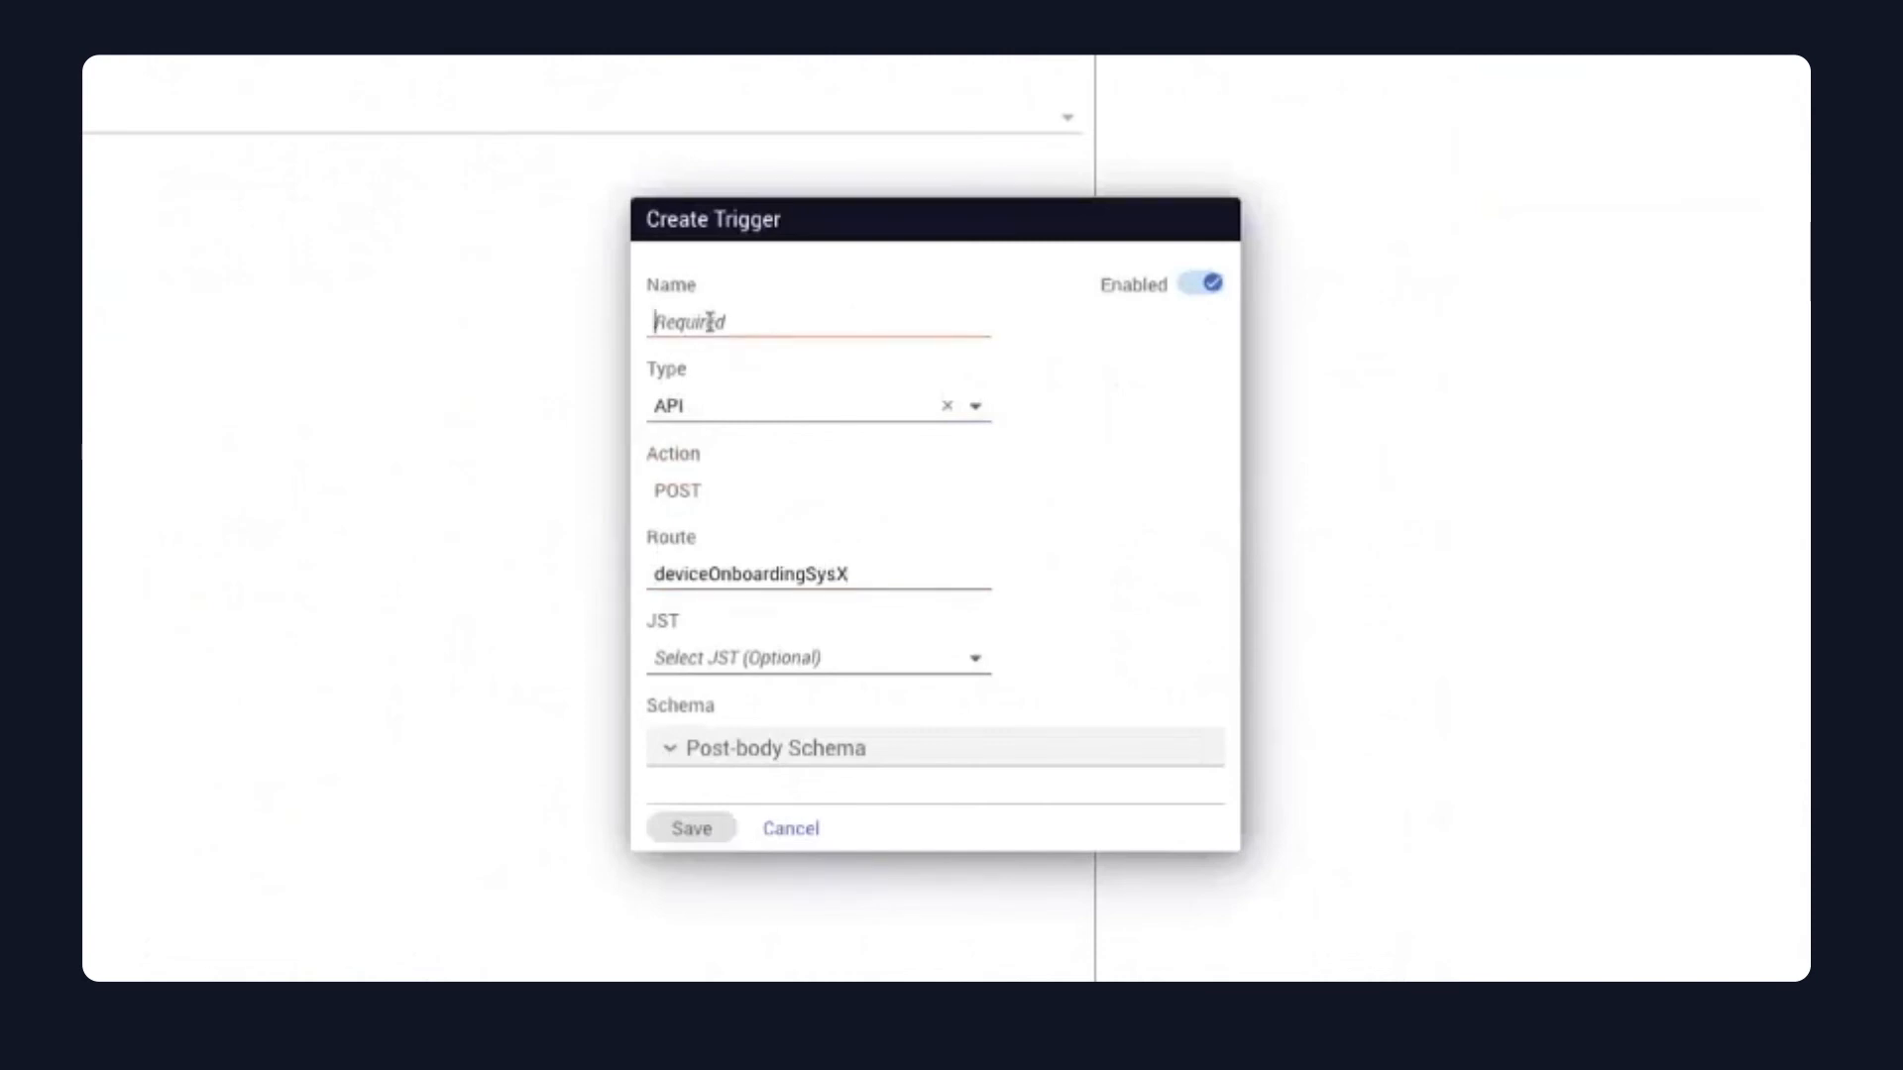
text(API Trigge)
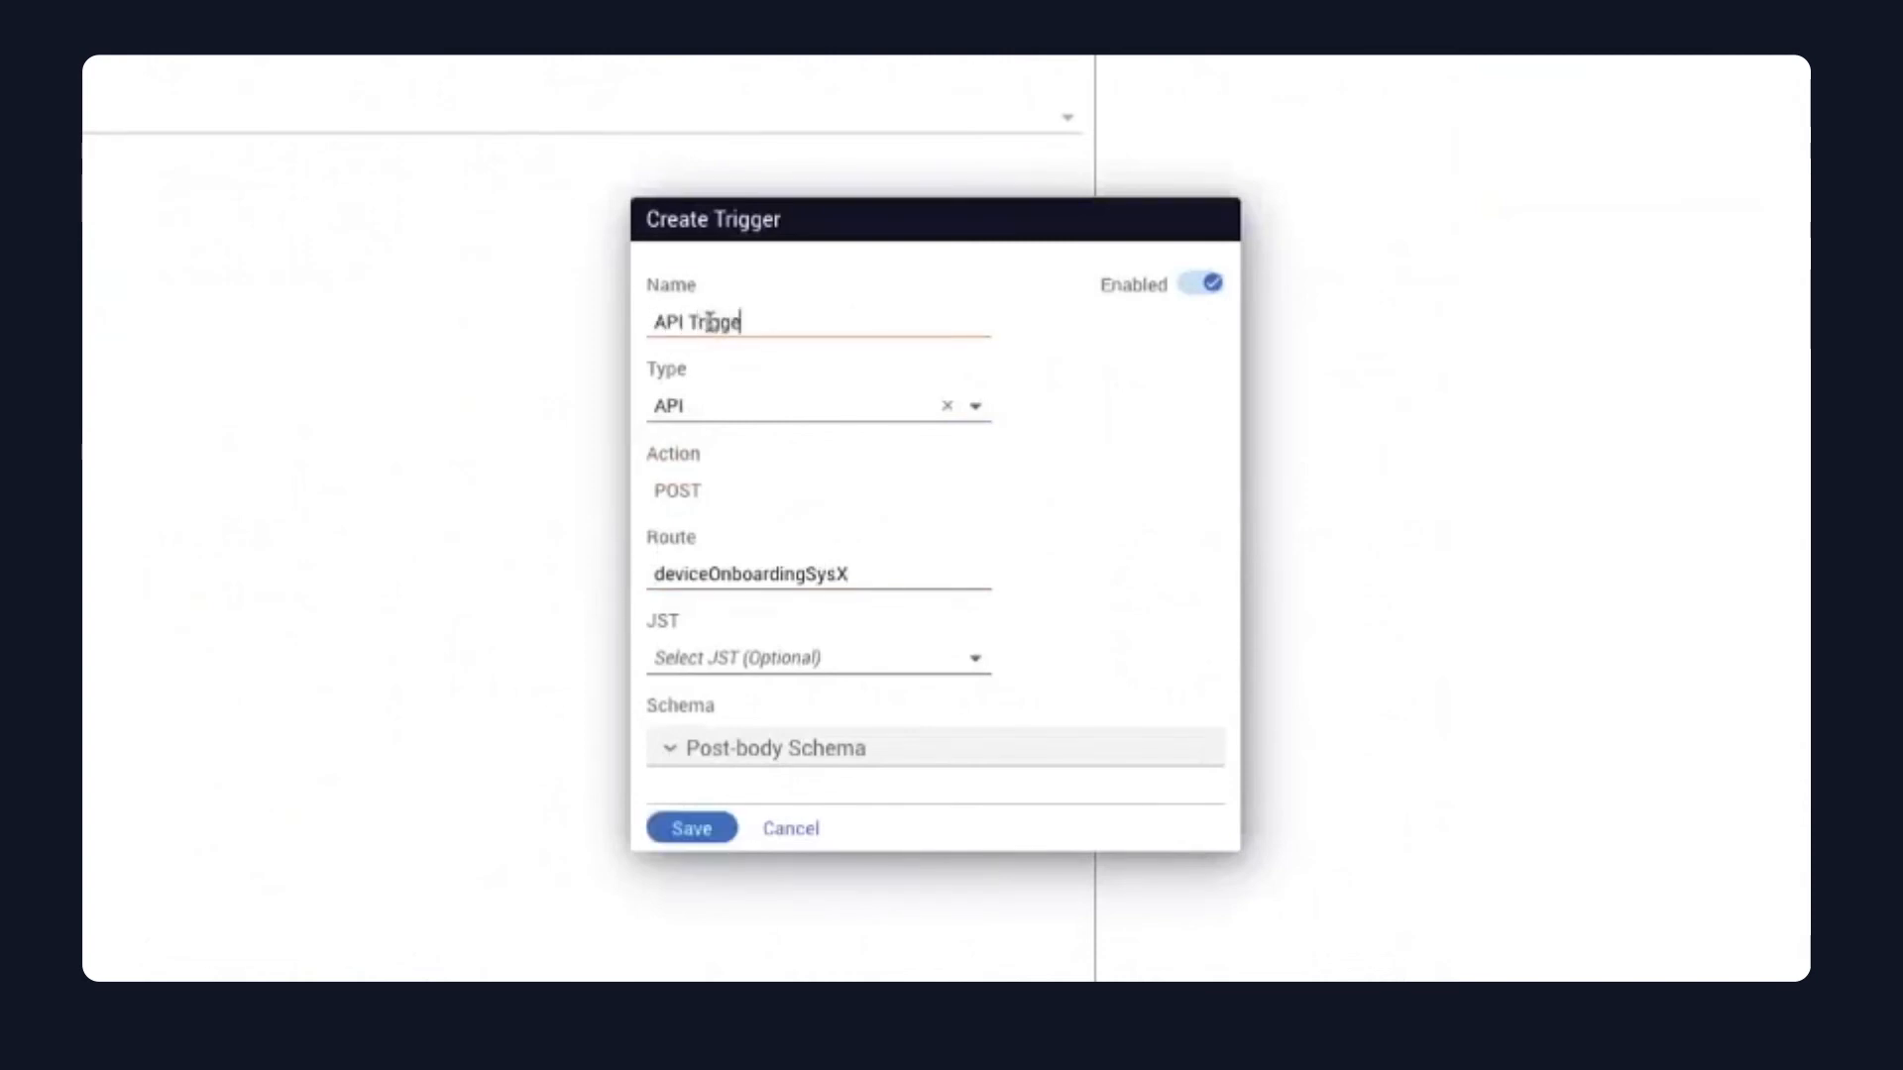
text(r Sys X)
Assign the "Device Onboarding - API Trigger" transformation as the trigger's JST and save the trigger.
click(849, 658)
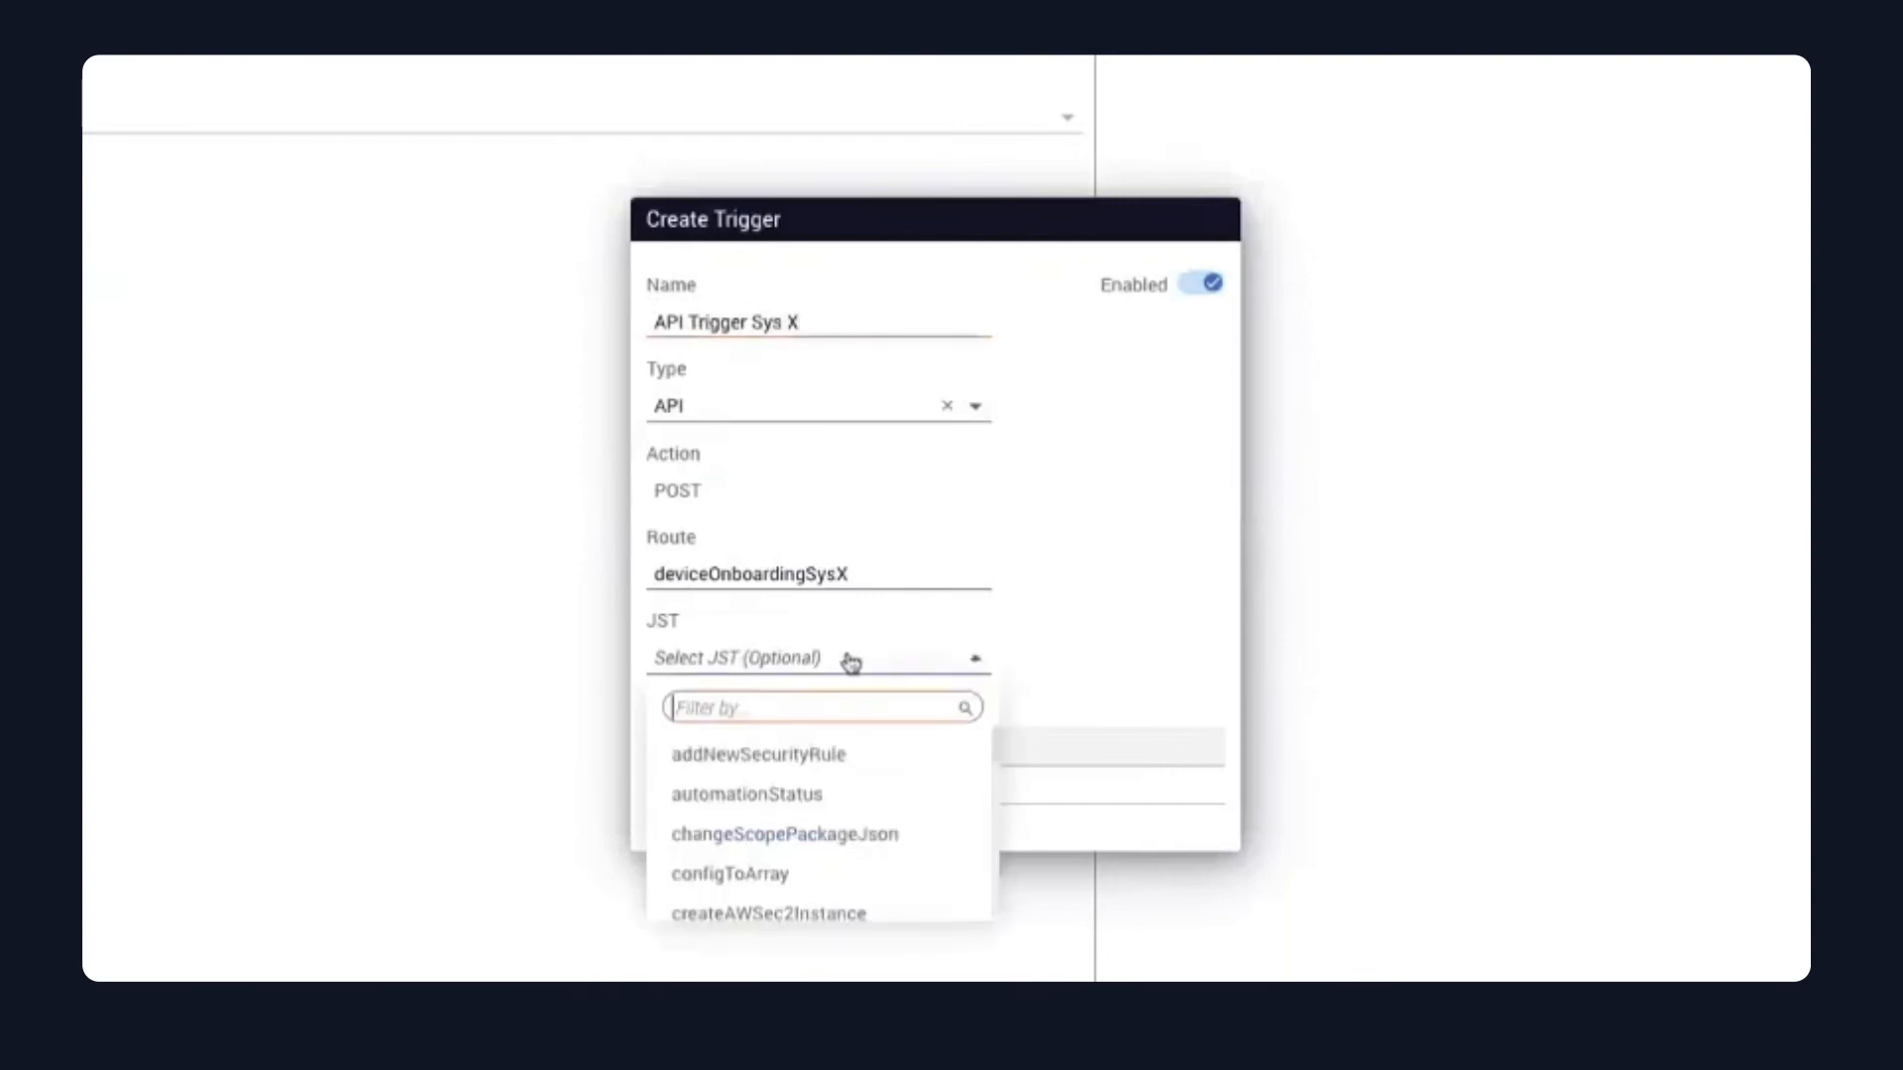
text(trigg)
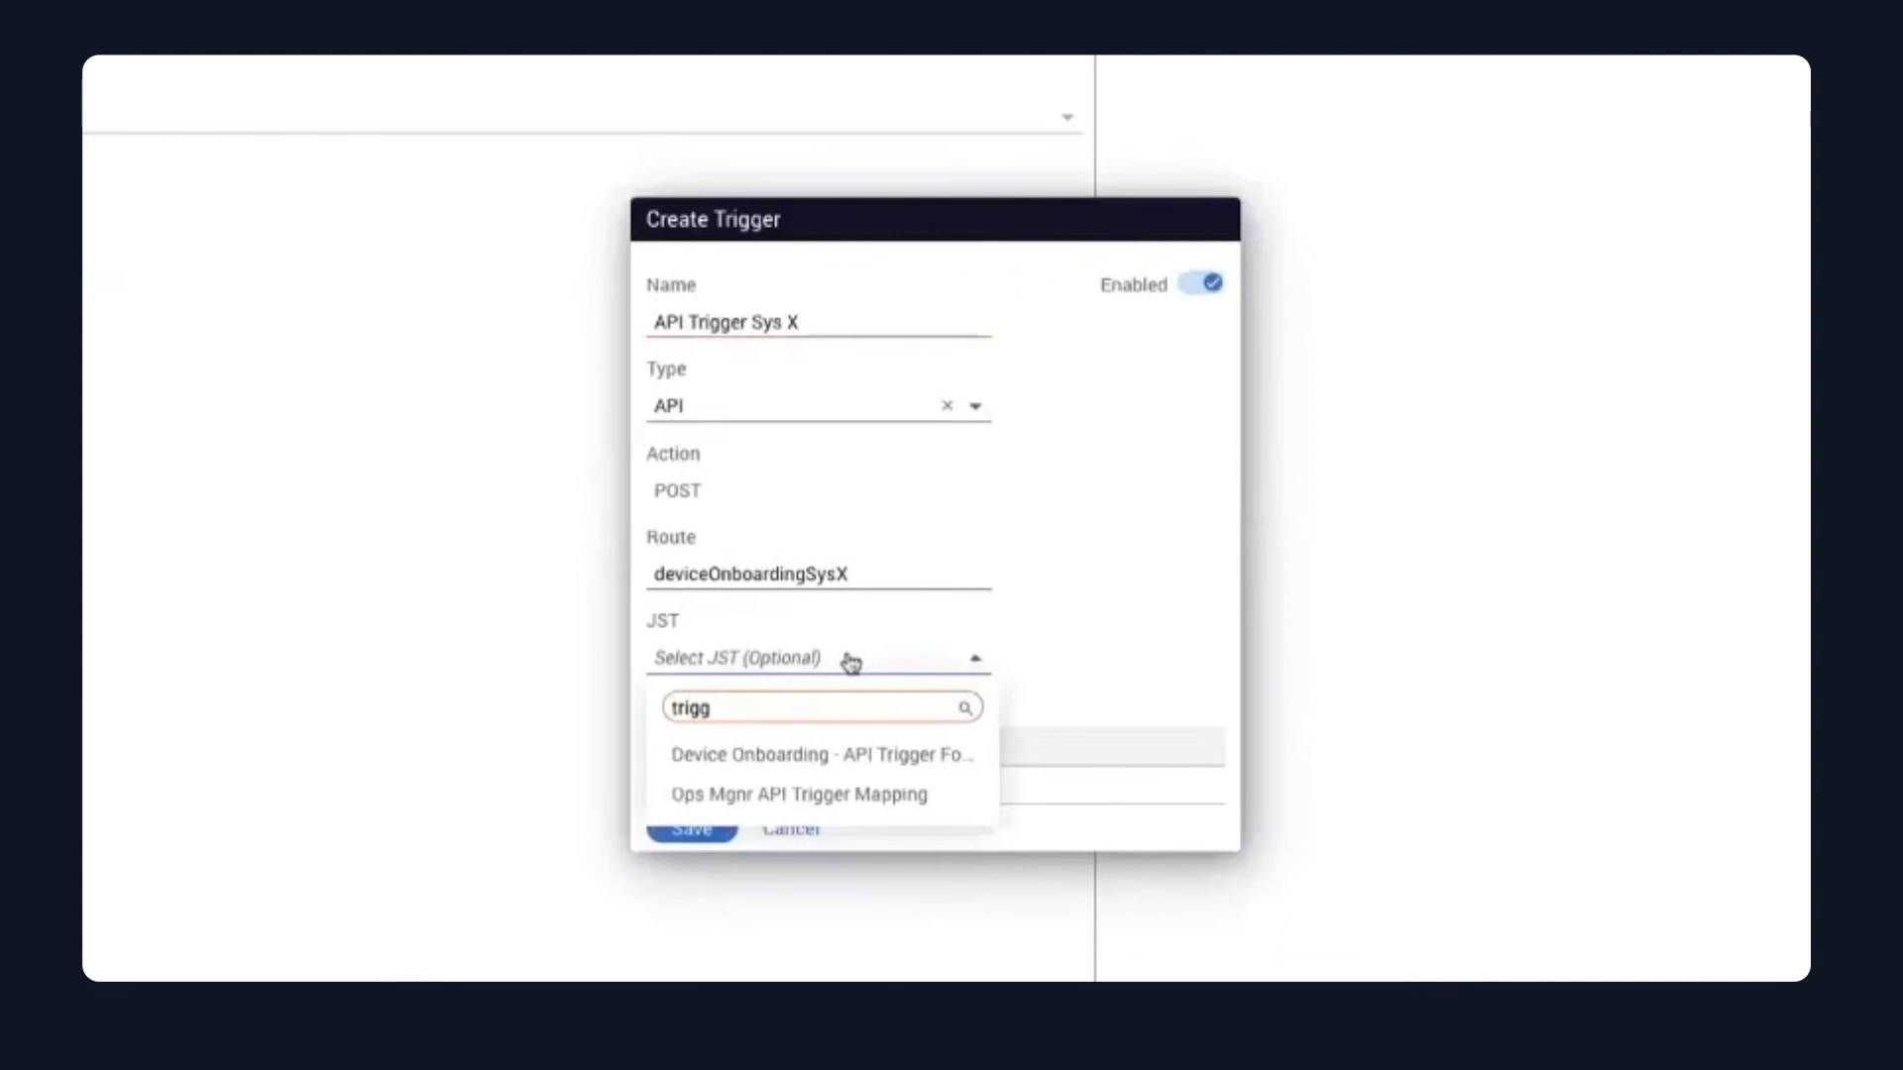
click(837, 761)
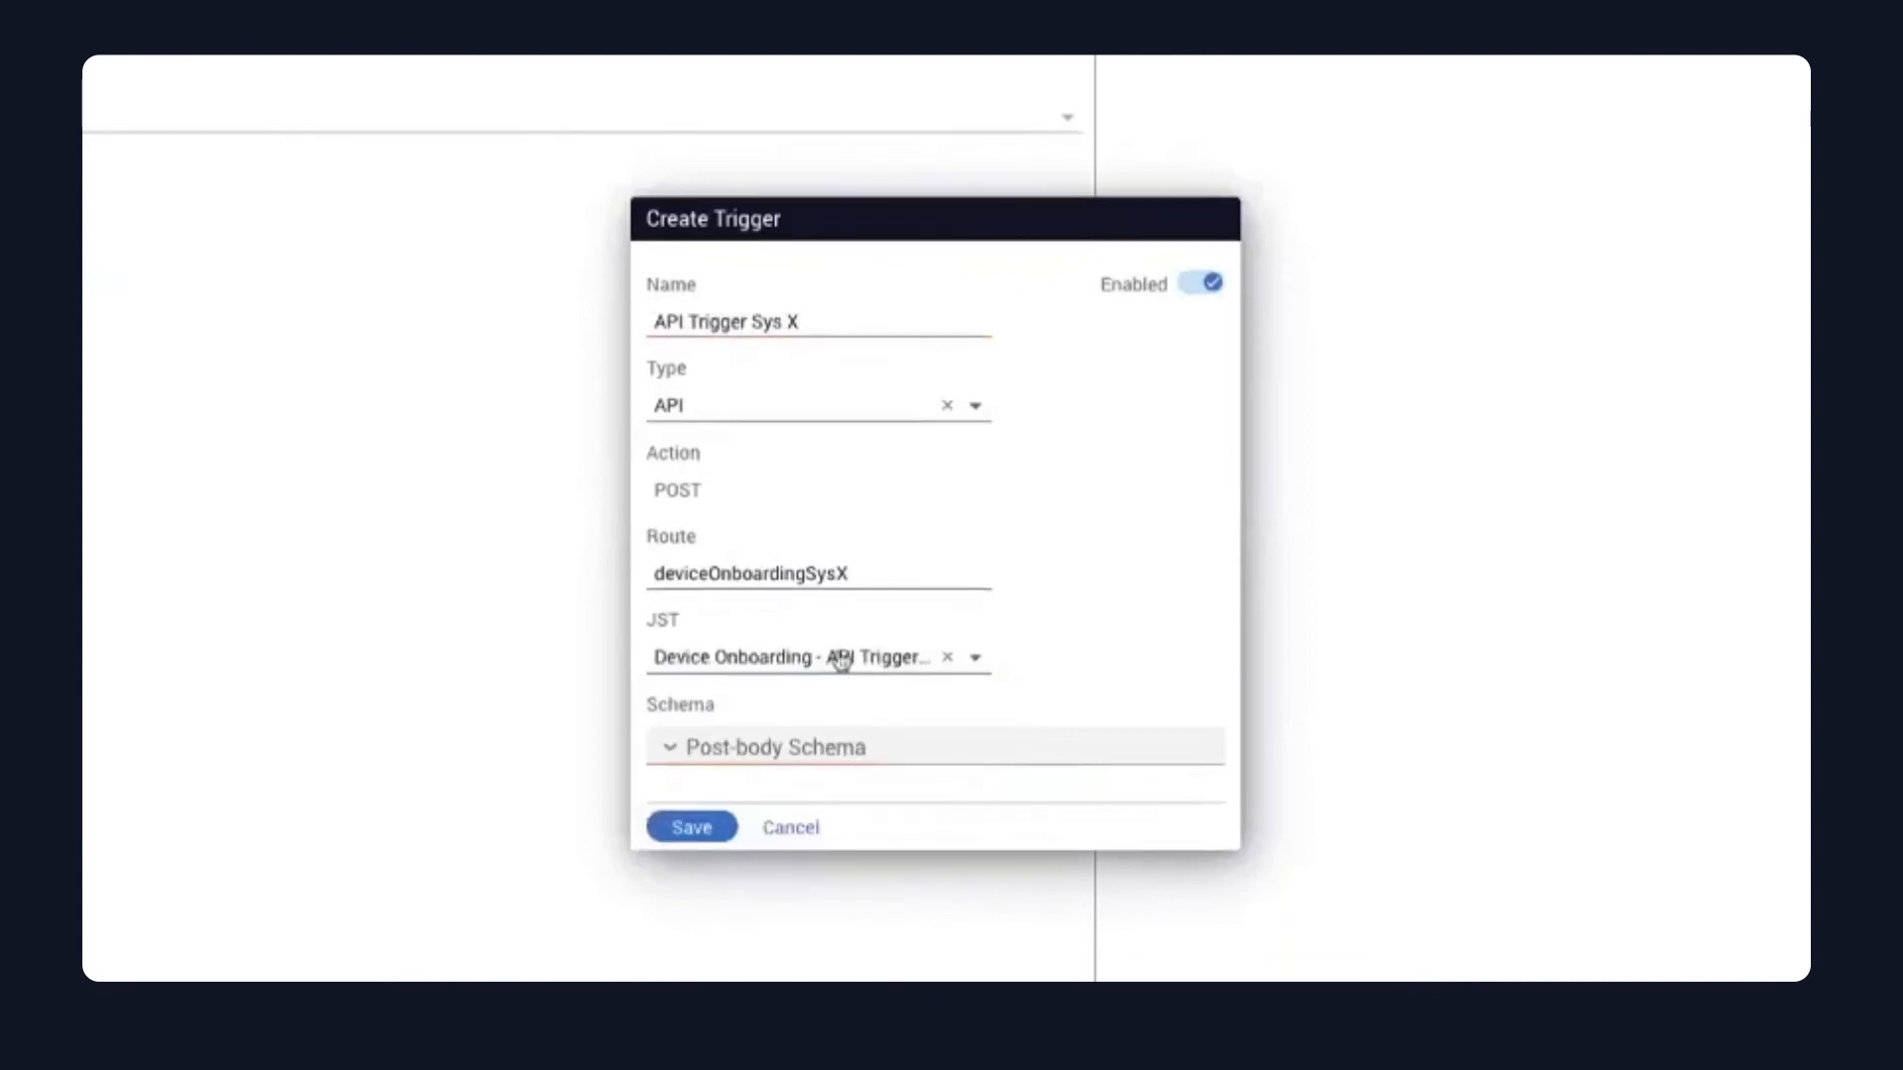
click(691, 830)
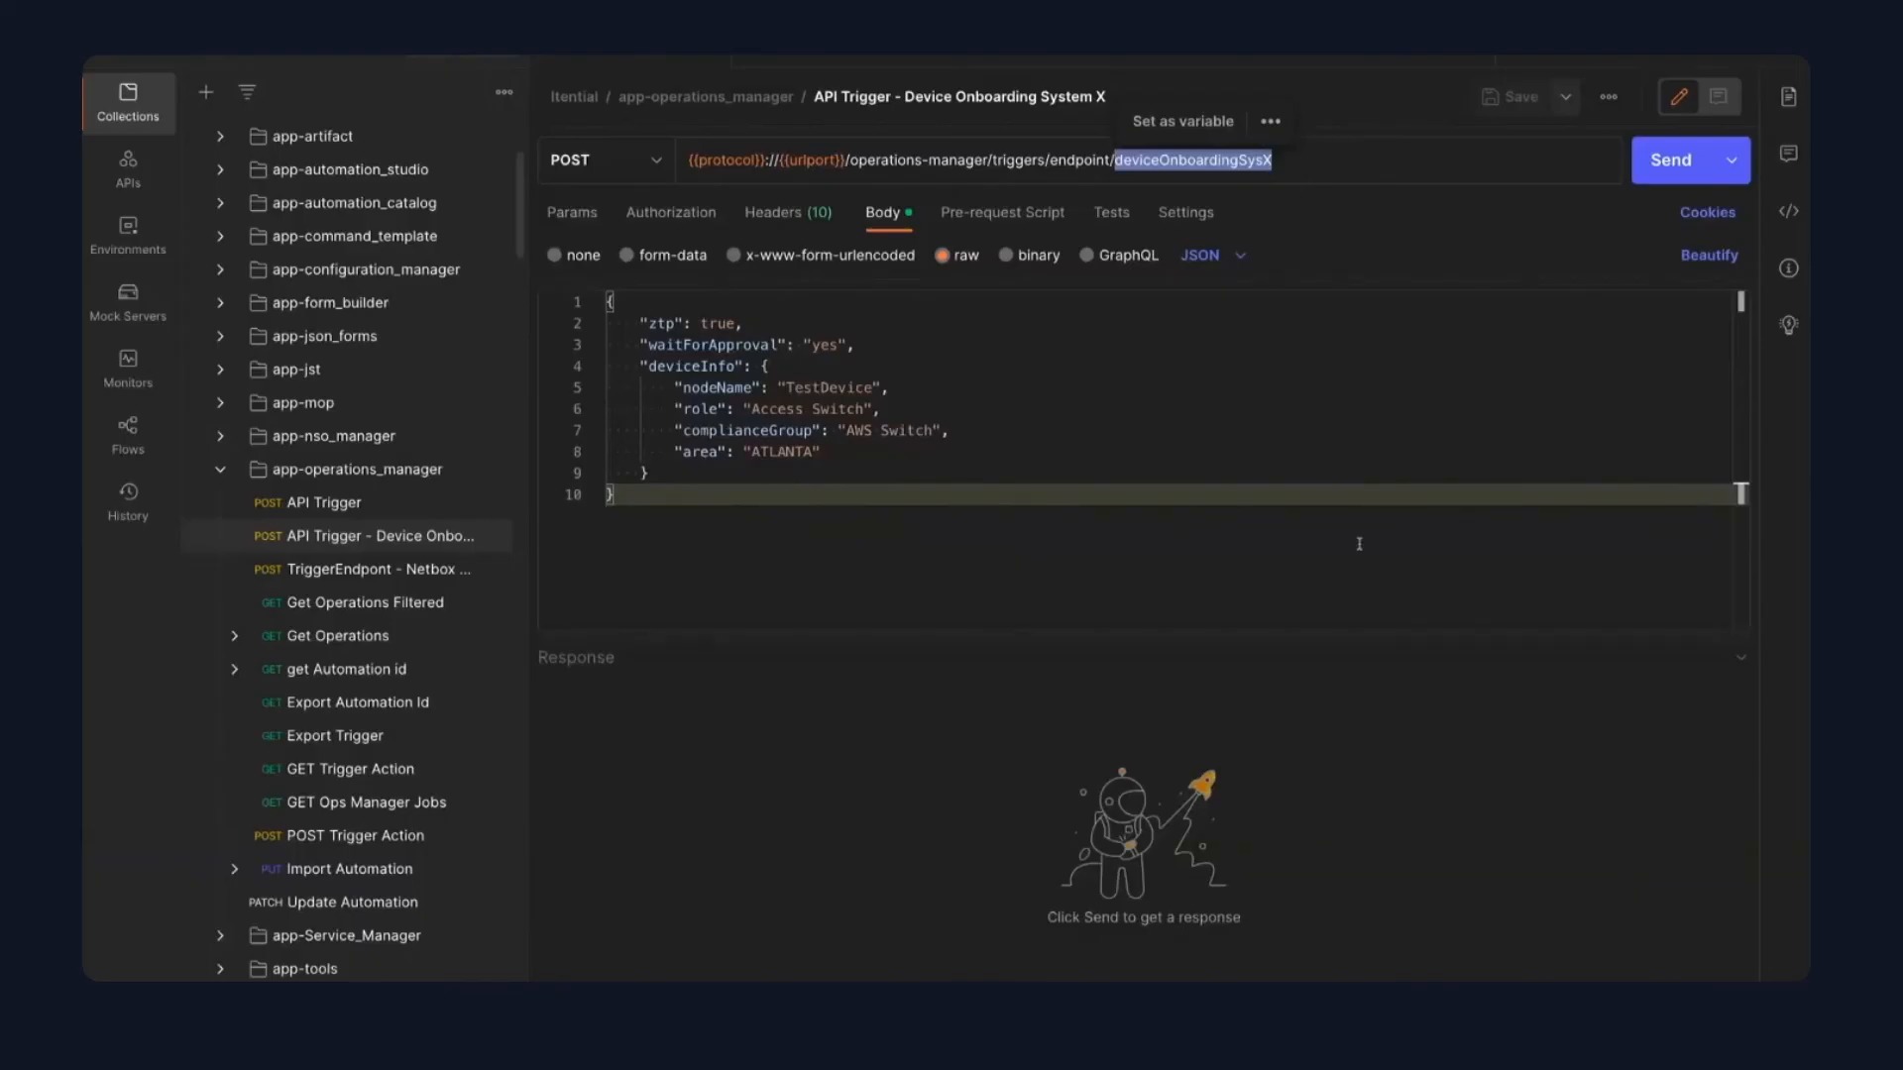
In Postman, review the JSON body and endpoint route of the System X onboarding request, send it, and select the returned job ID.
click(927, 456)
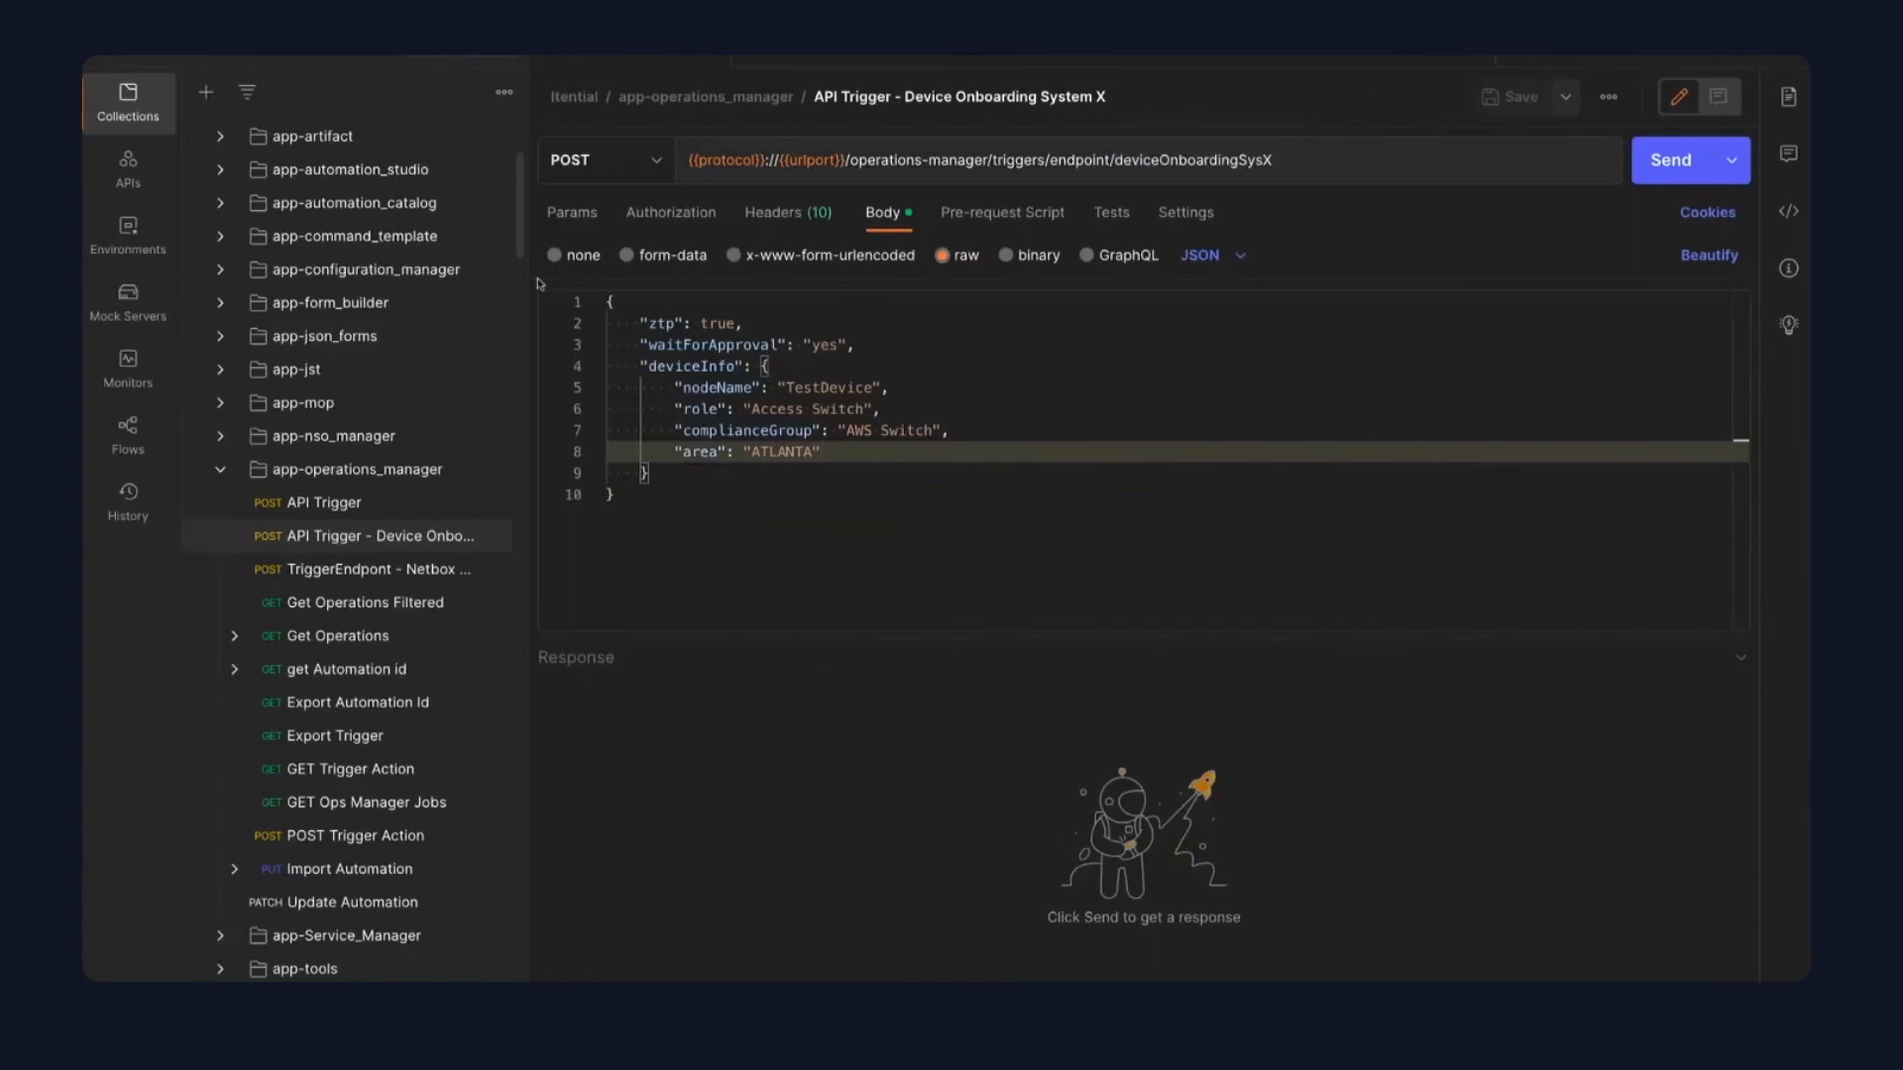
click(685, 495)
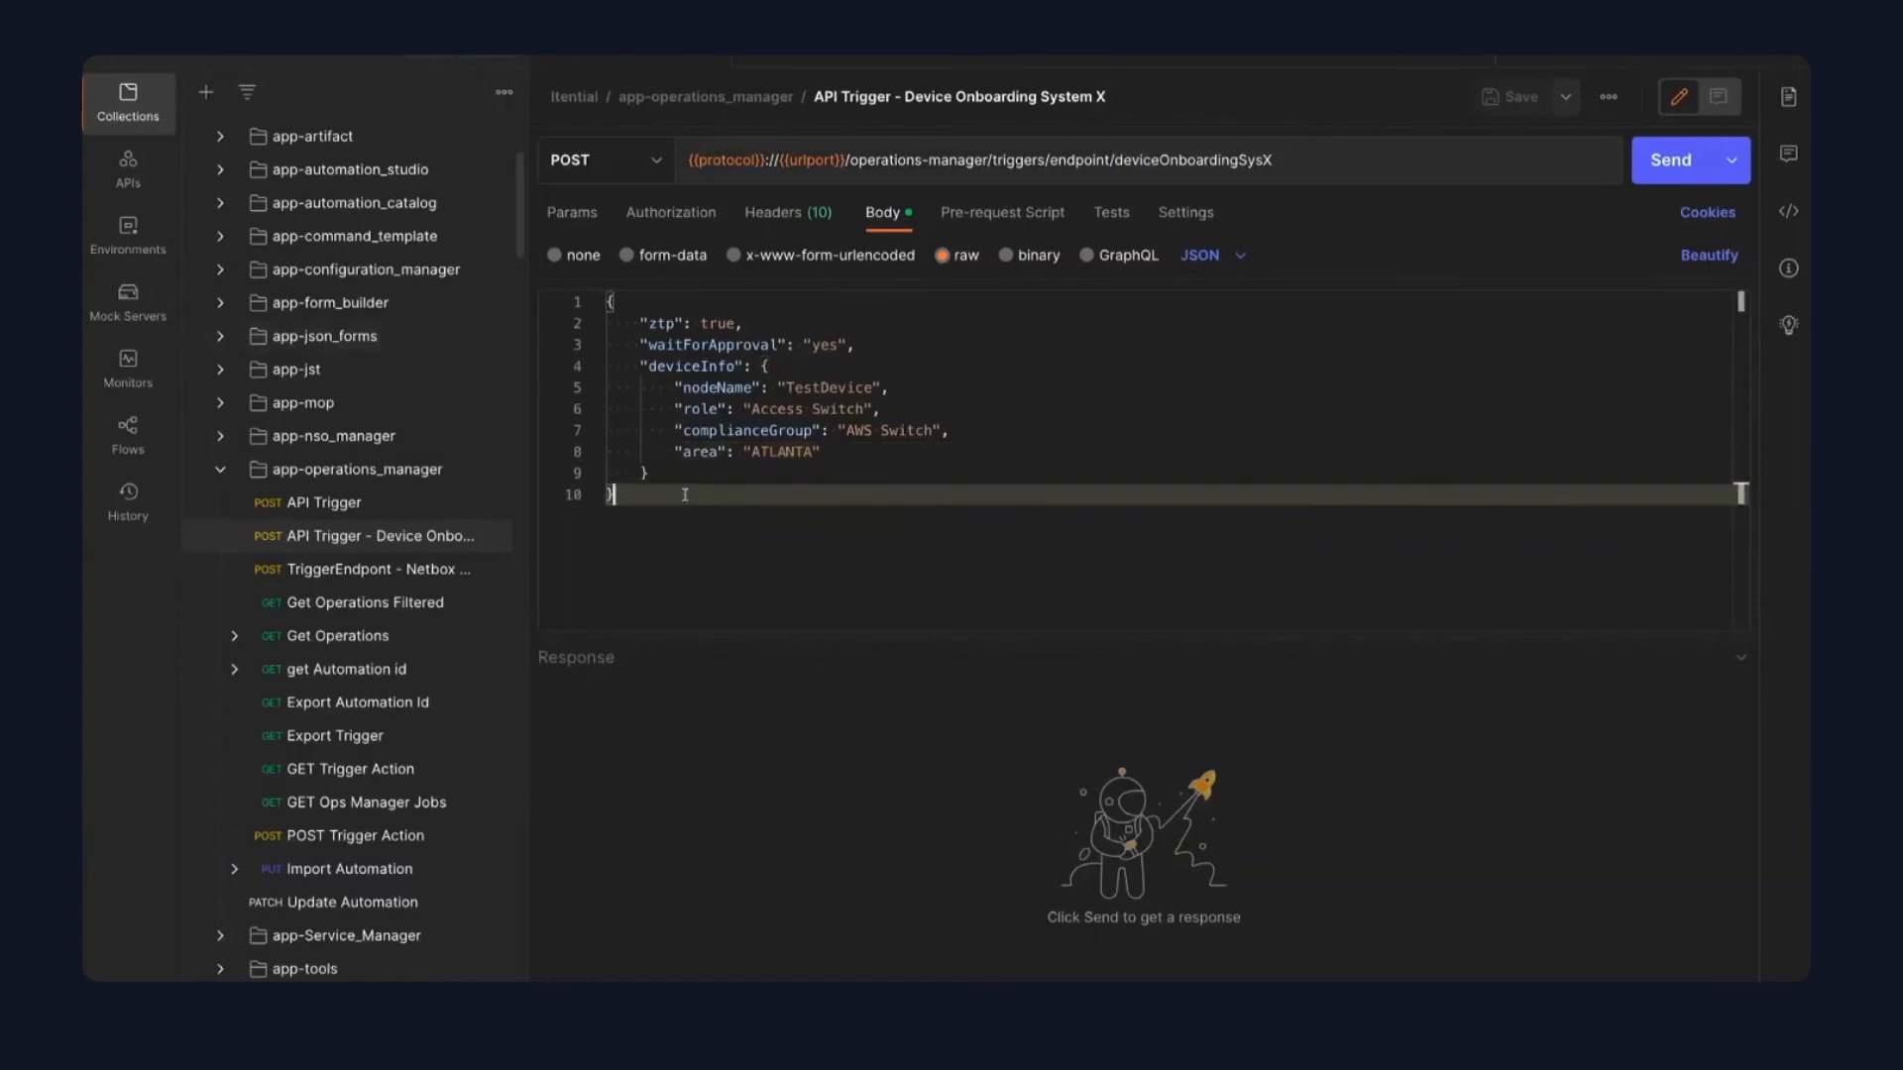
double_click(1200, 160)
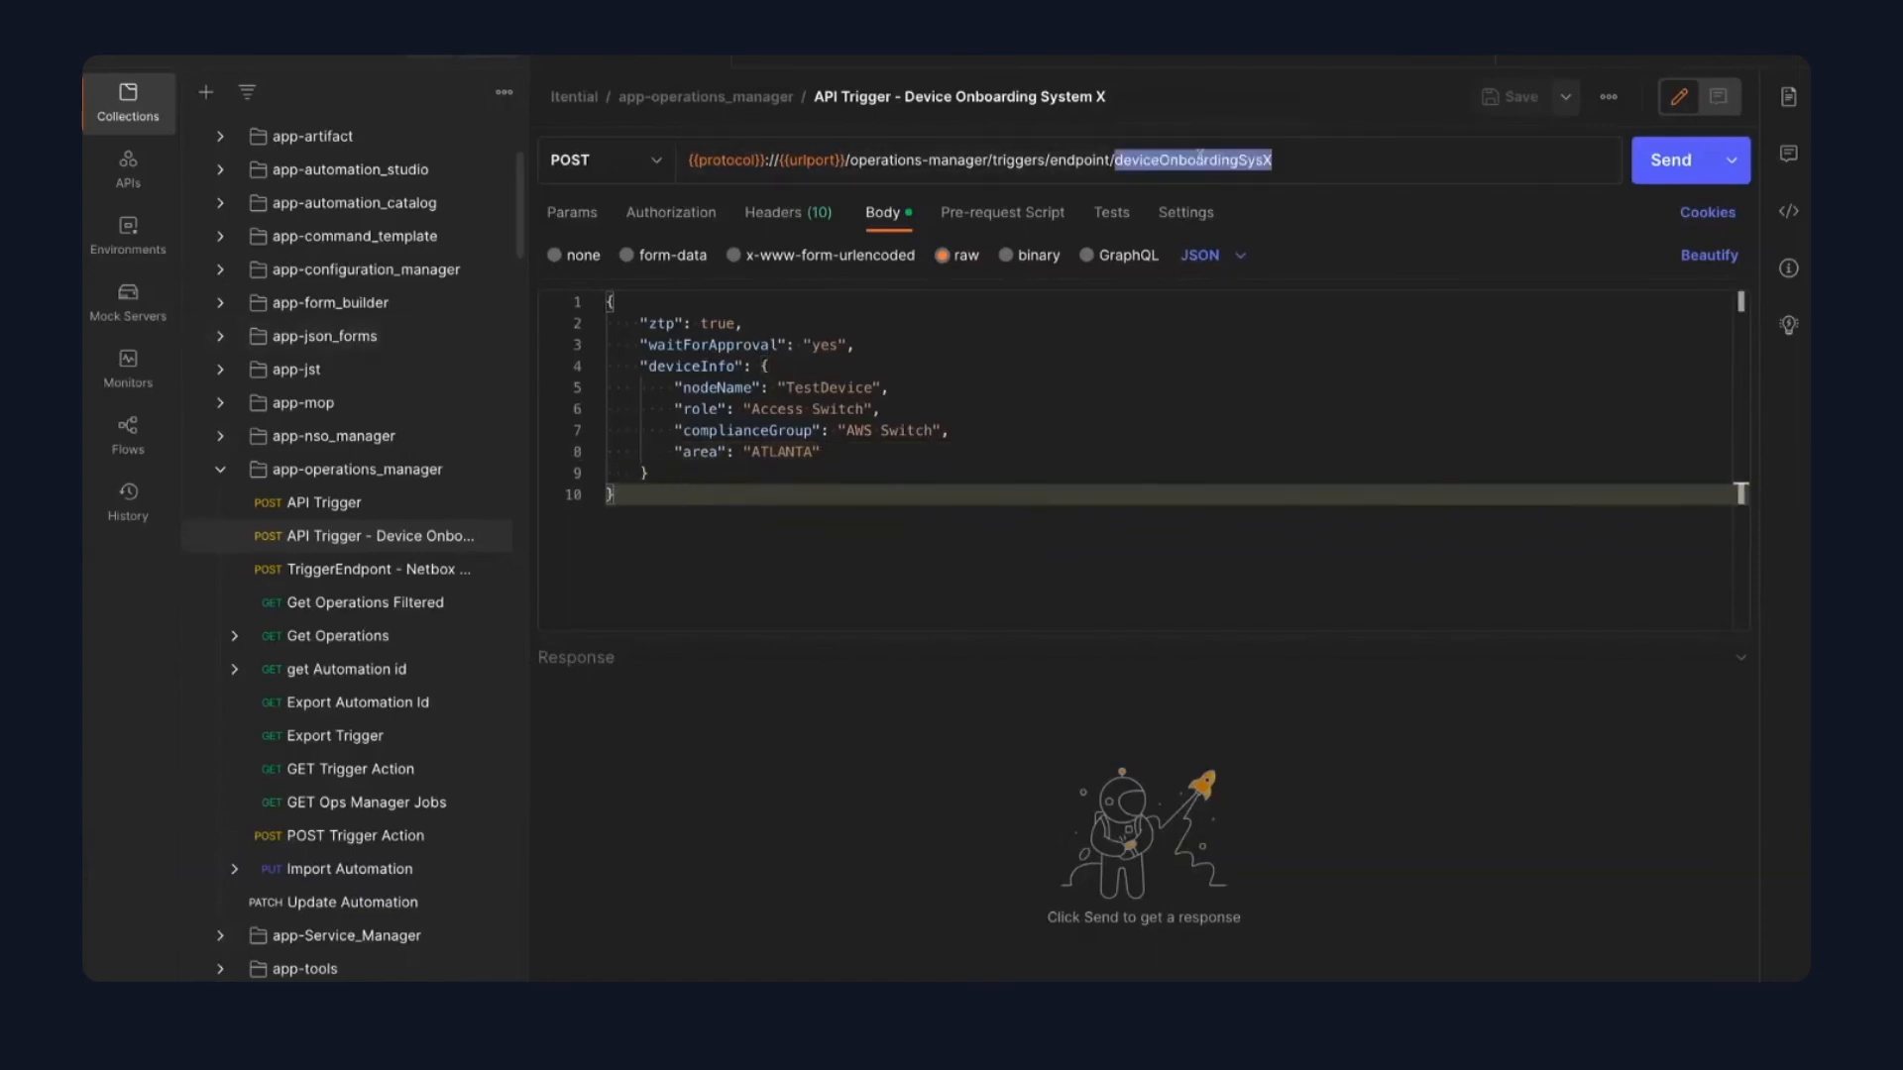
click(1204, 444)
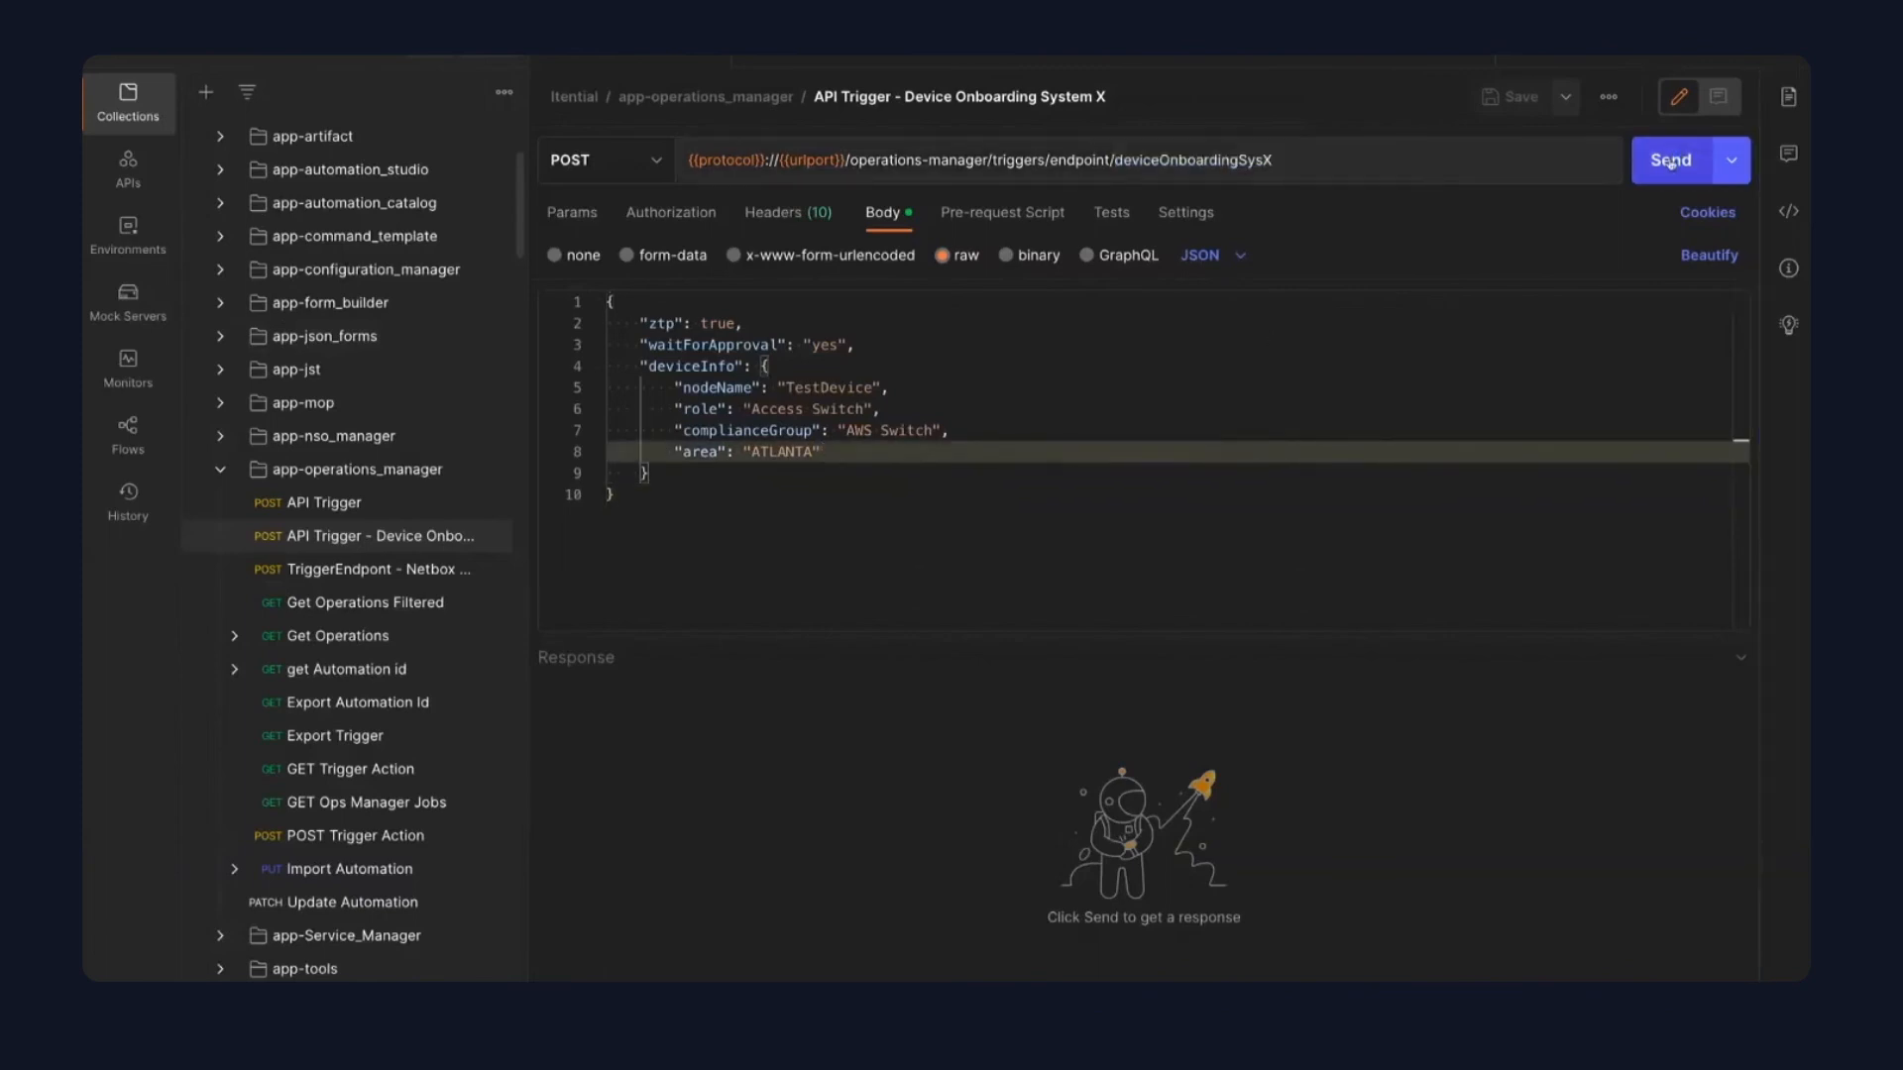
click(1670, 161)
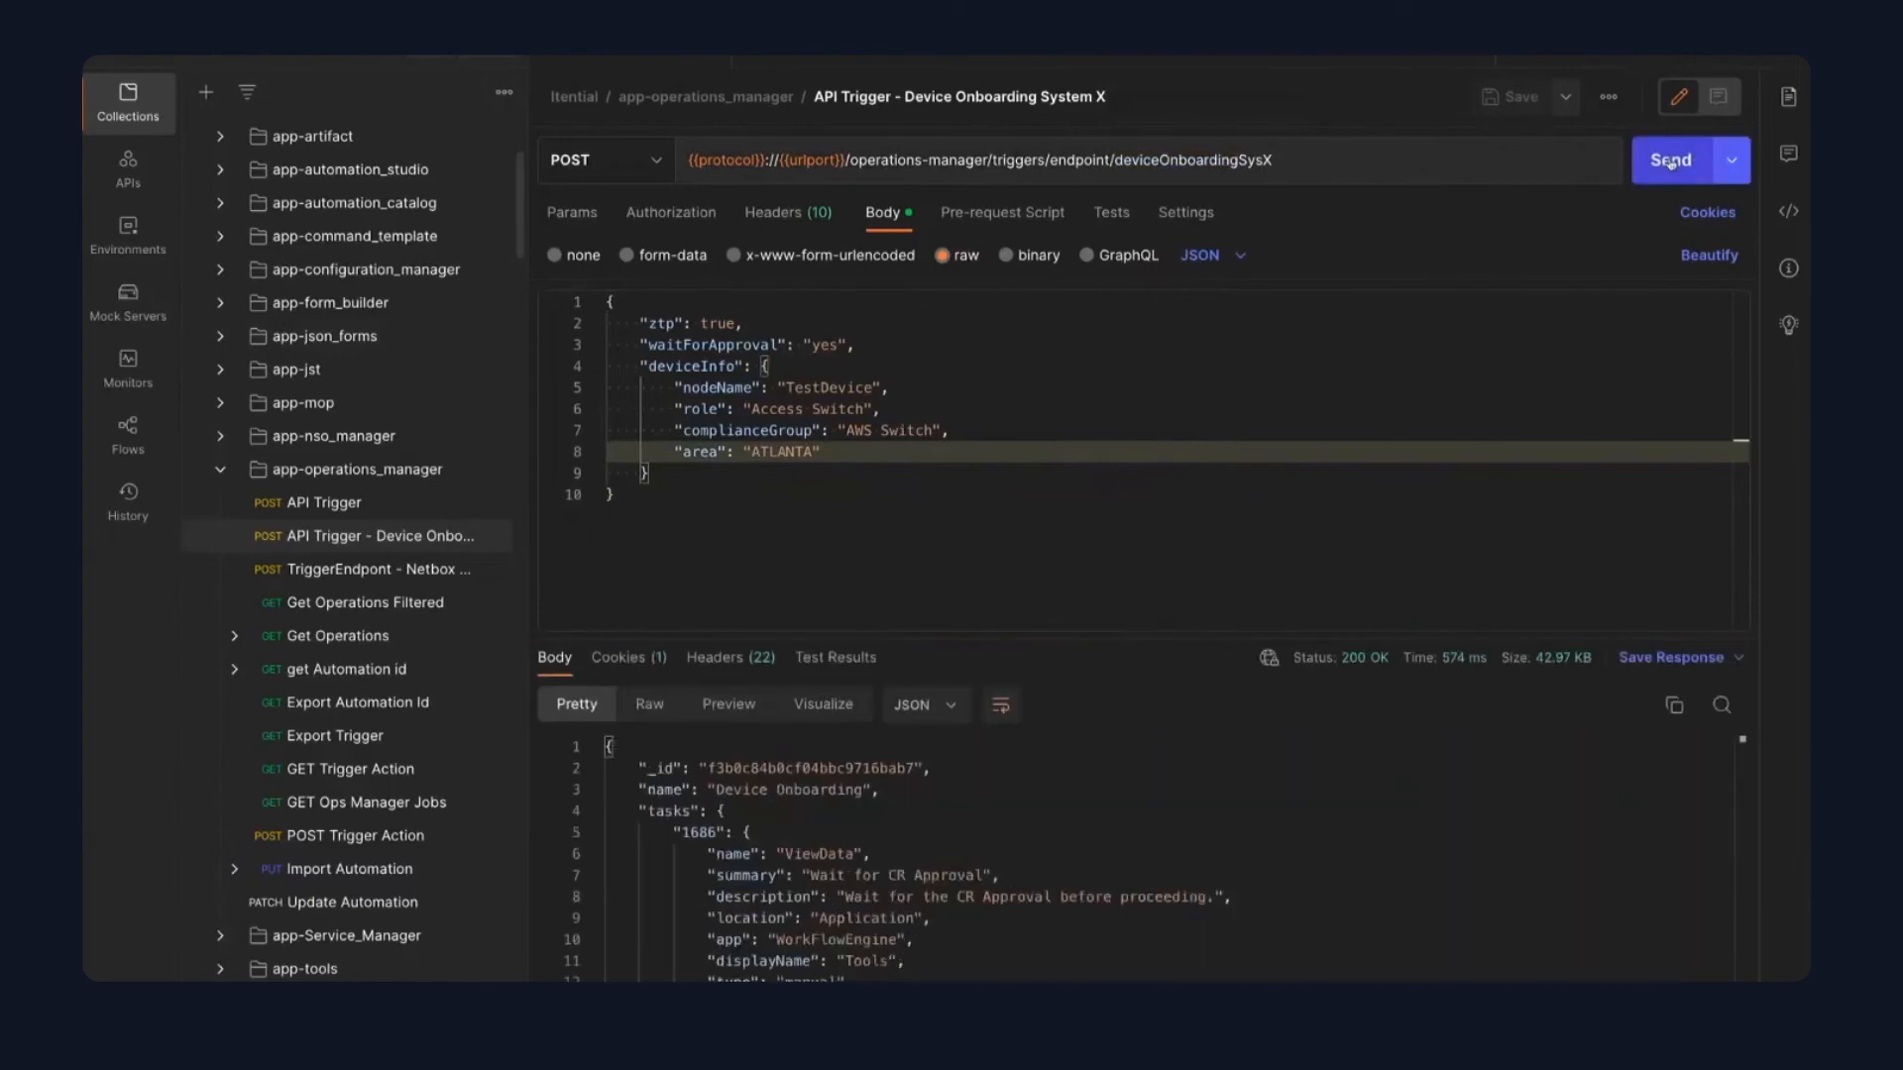
double_click(751, 768)
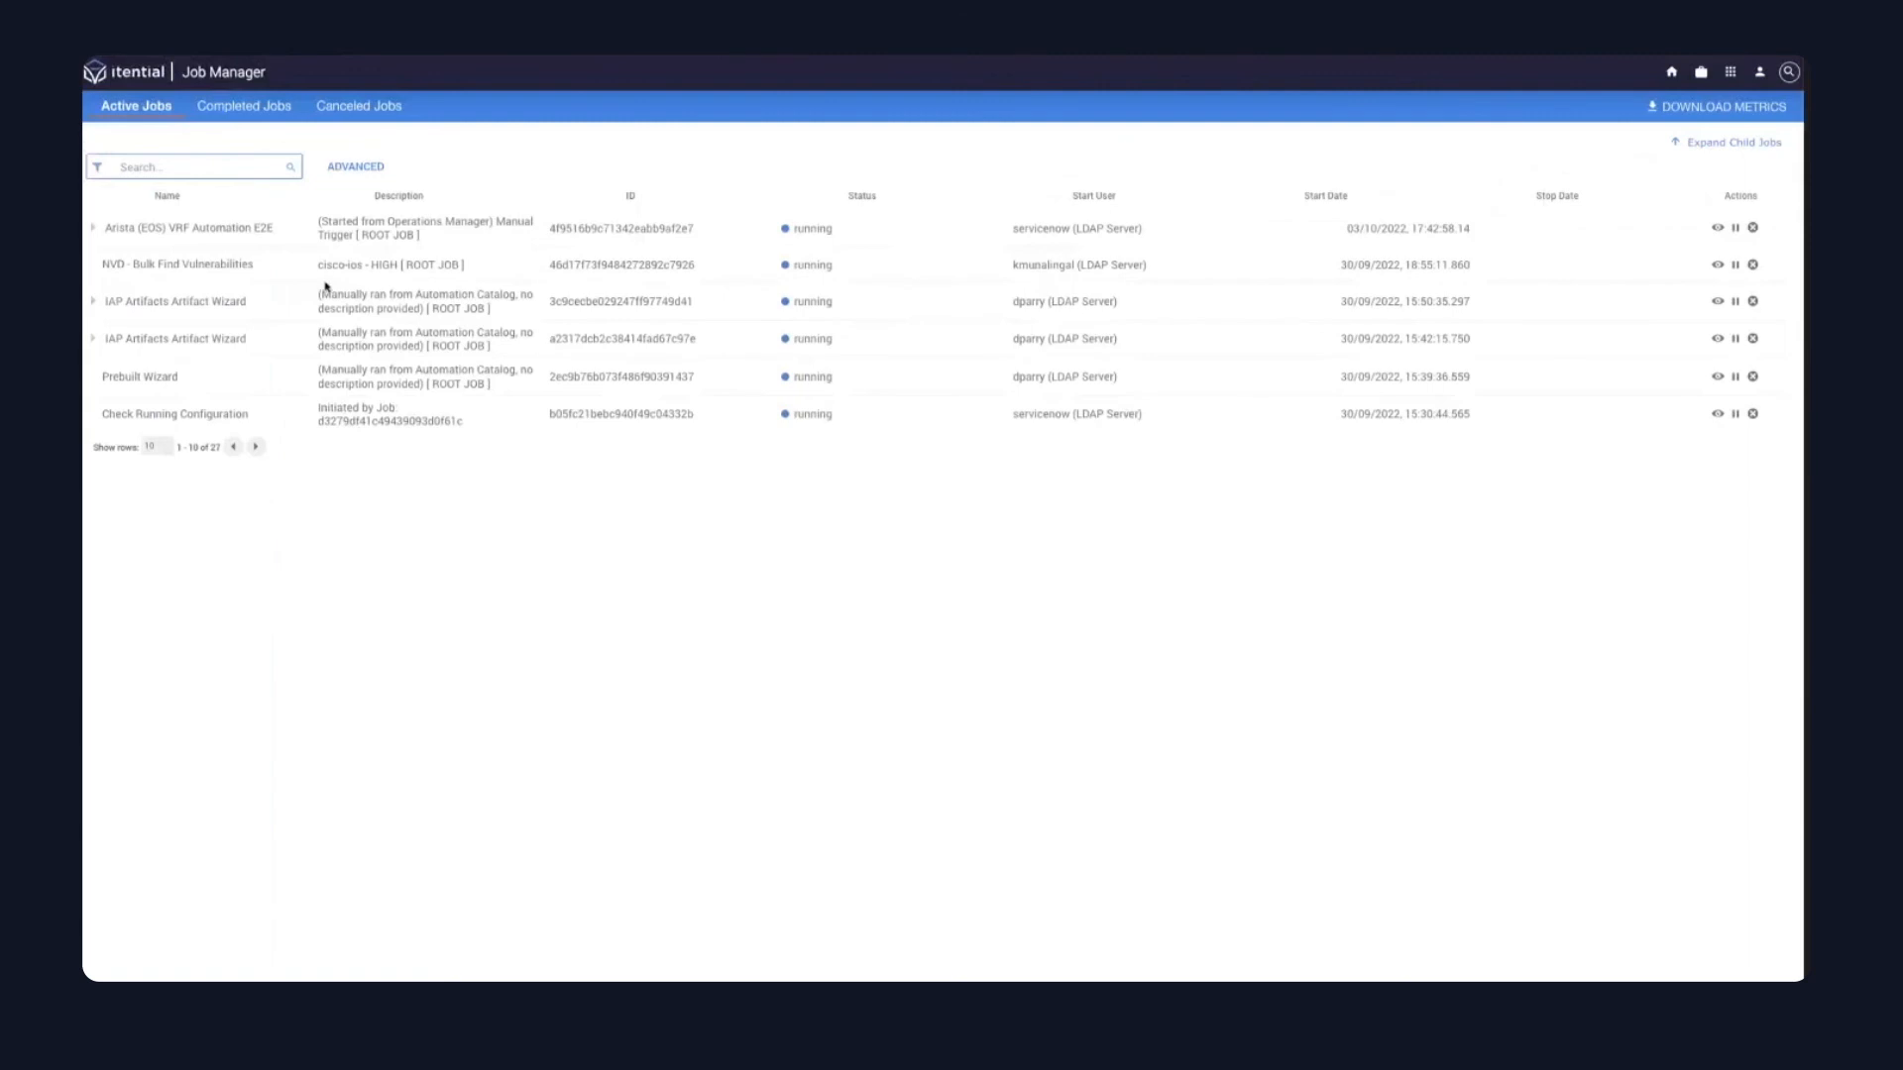
In Itential Job Manager, refresh the active jobs, open the Device Onboarding job for TestDevice and examine its workflow back to the start.
key(super+r)
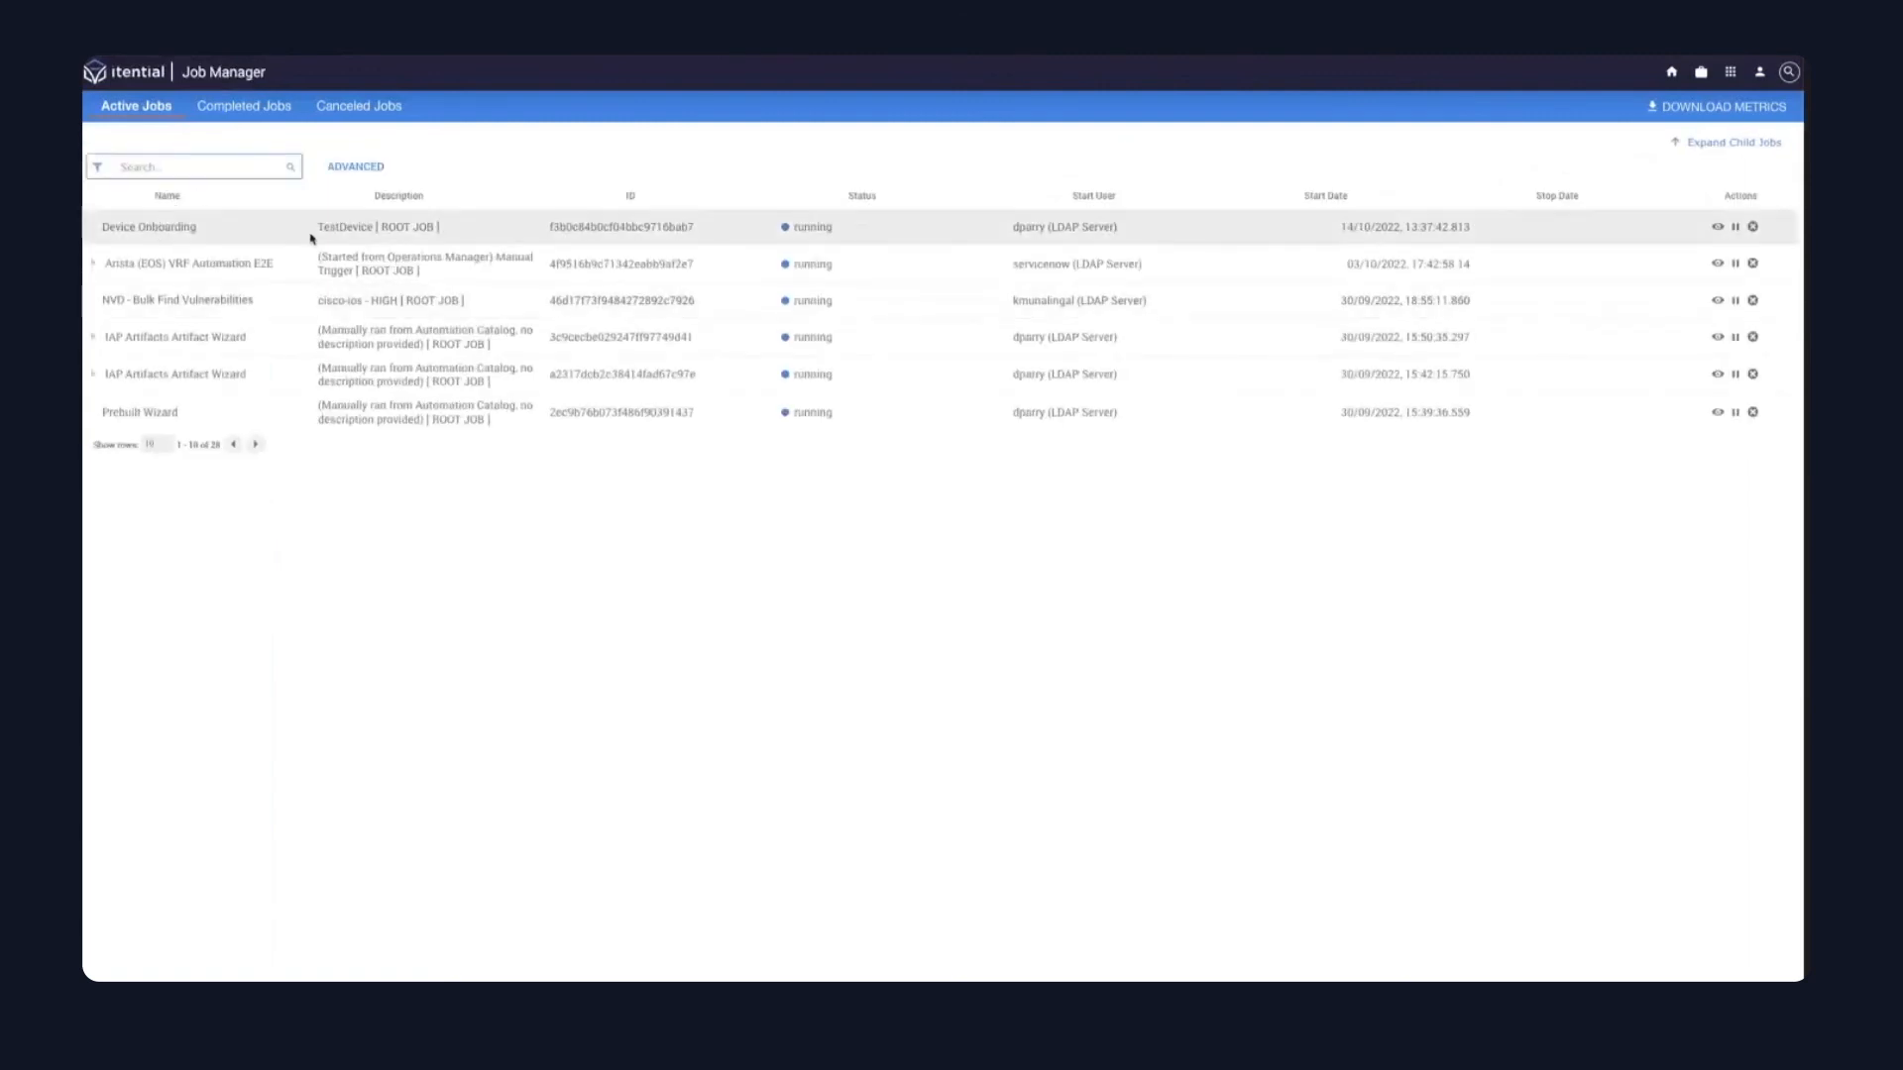
click(1718, 227)
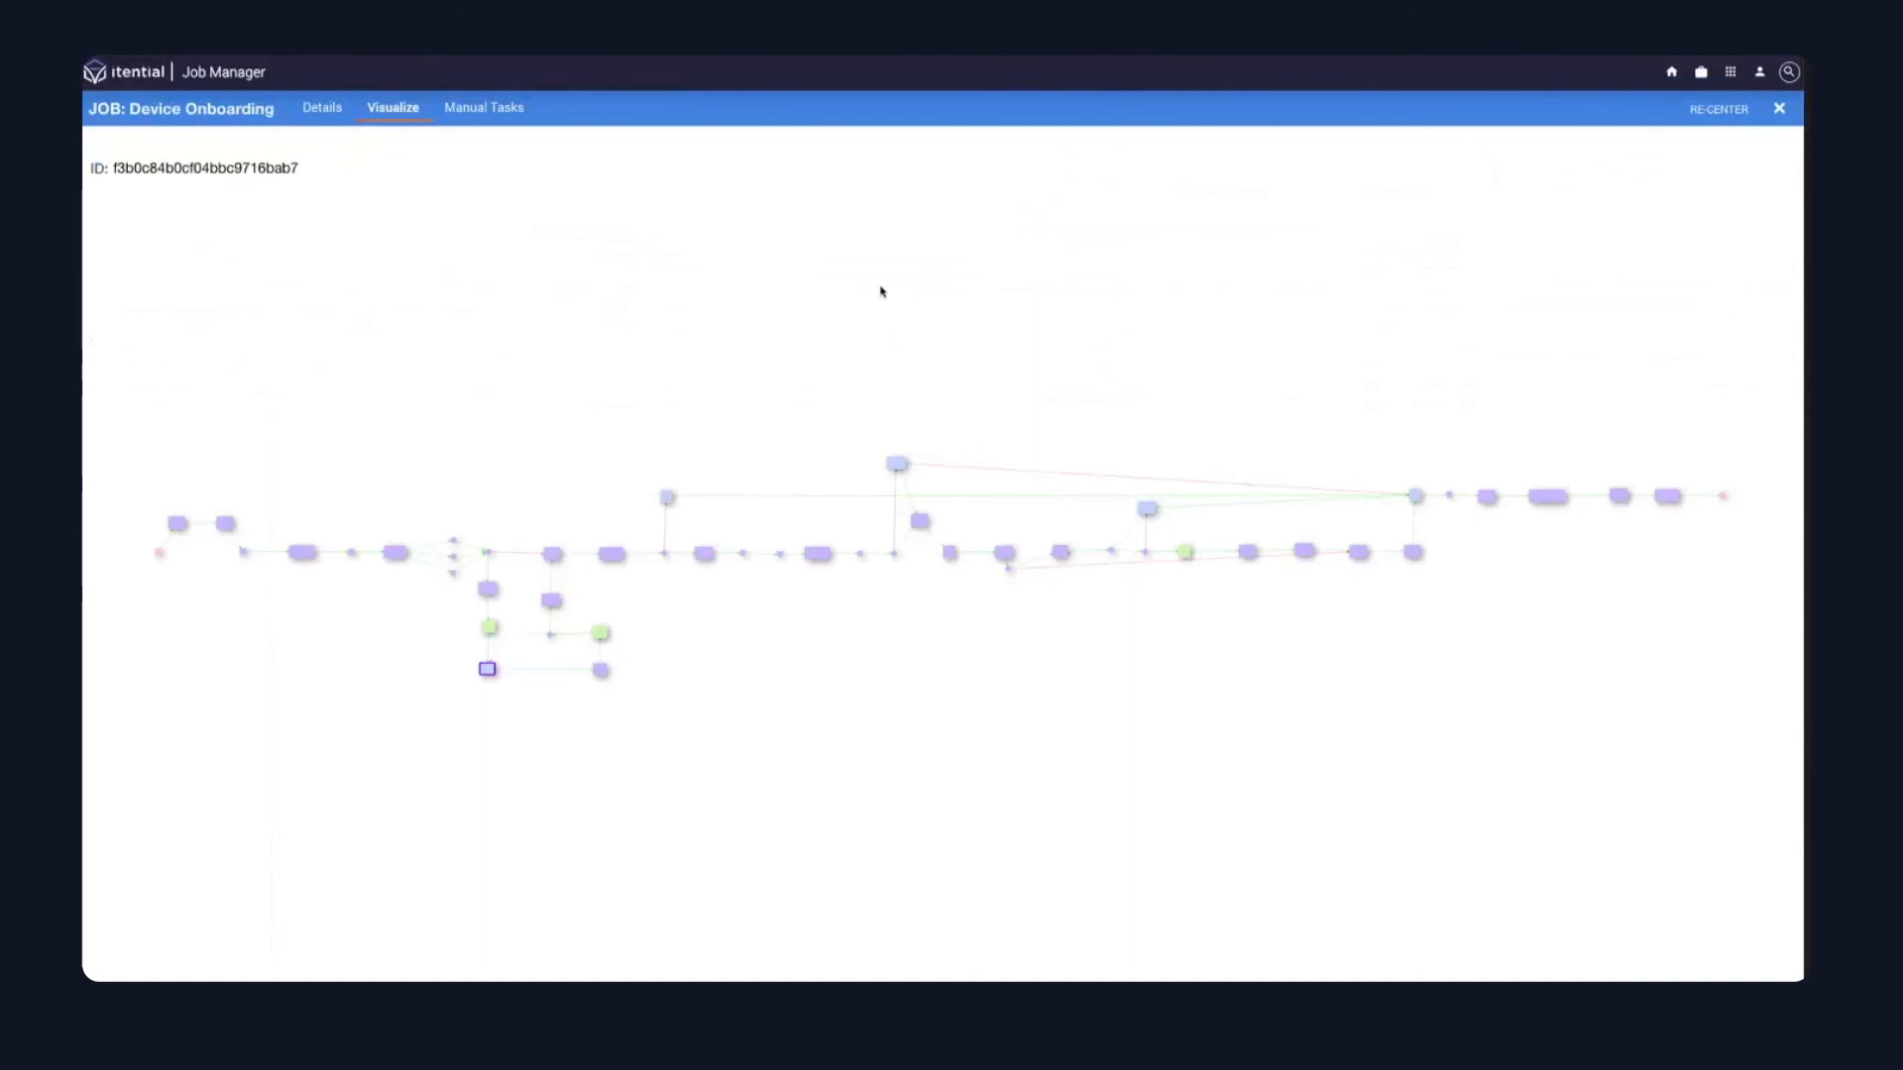
scroll(460, 731, up, 10)
drag(663, 658, 1461, 798)
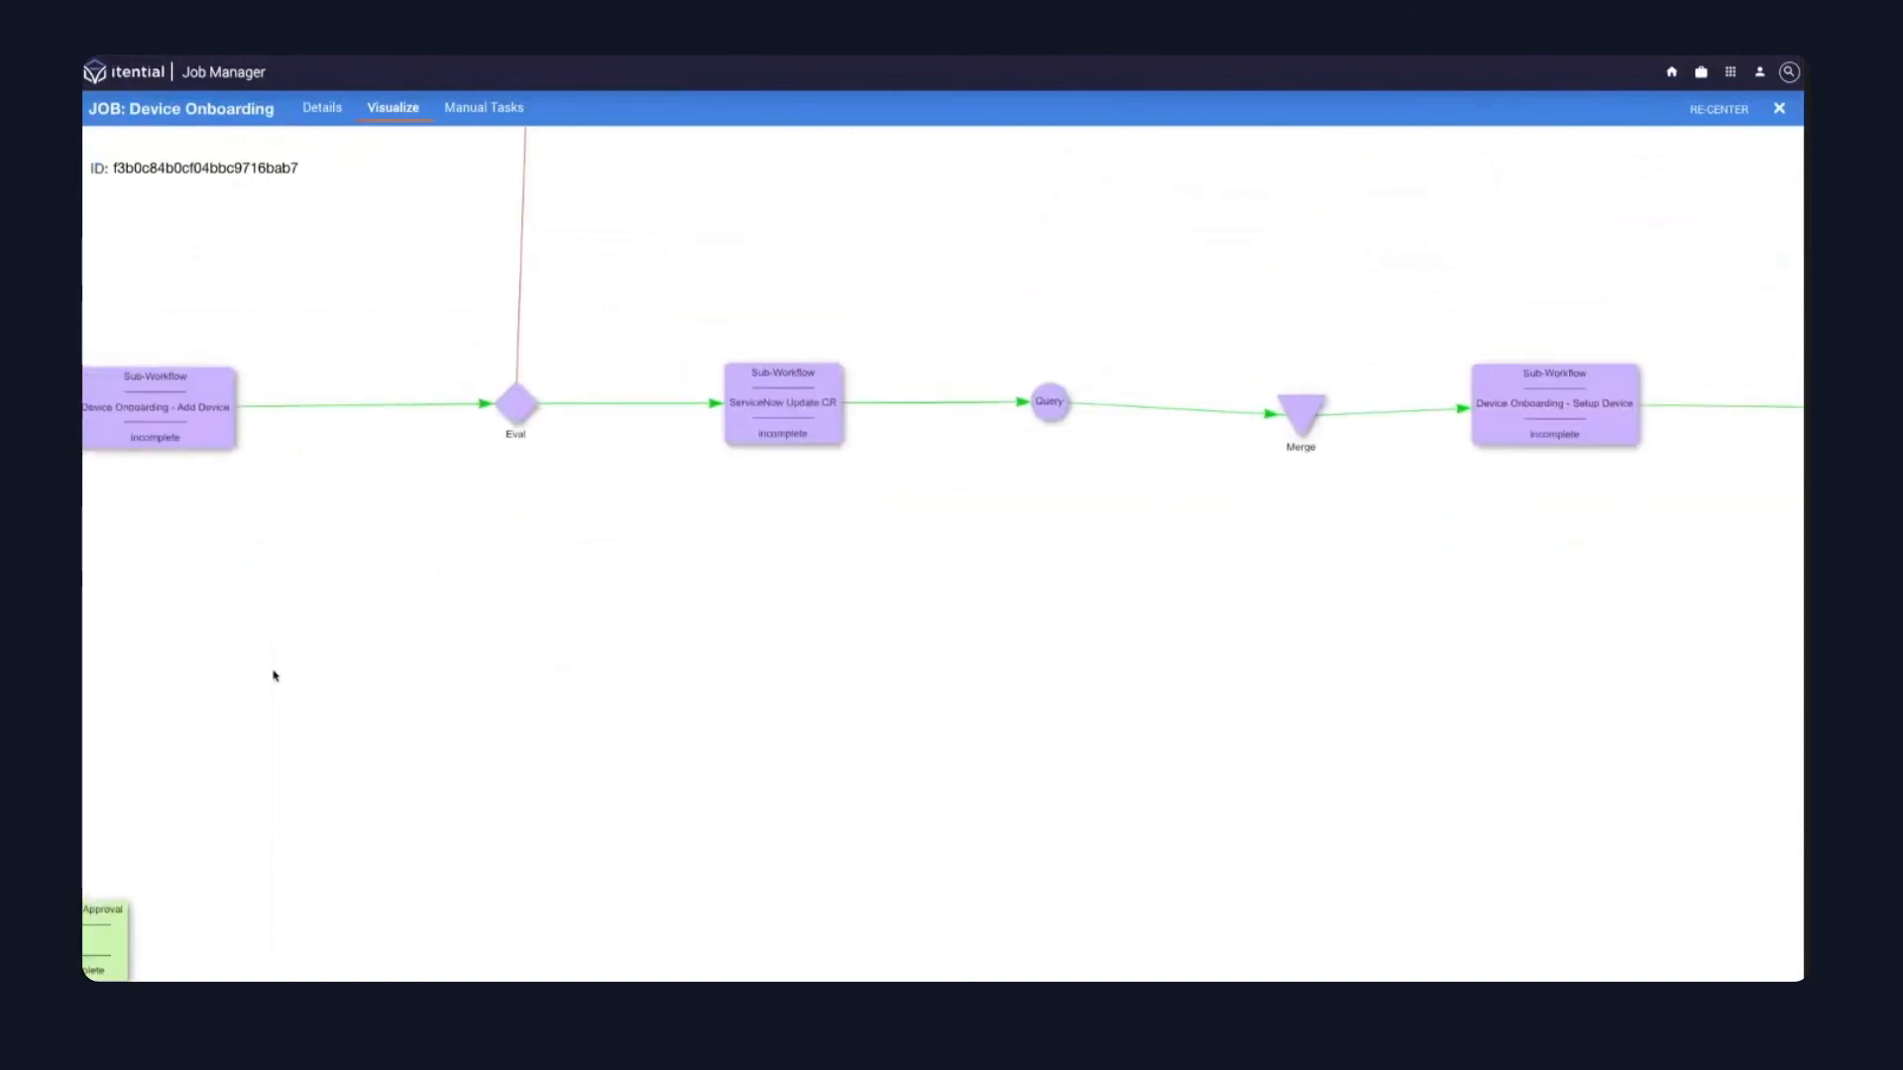
drag(271, 671, 1184, 759)
scroll(488, 749, down, 2)
drag(531, 693, 793, 369)
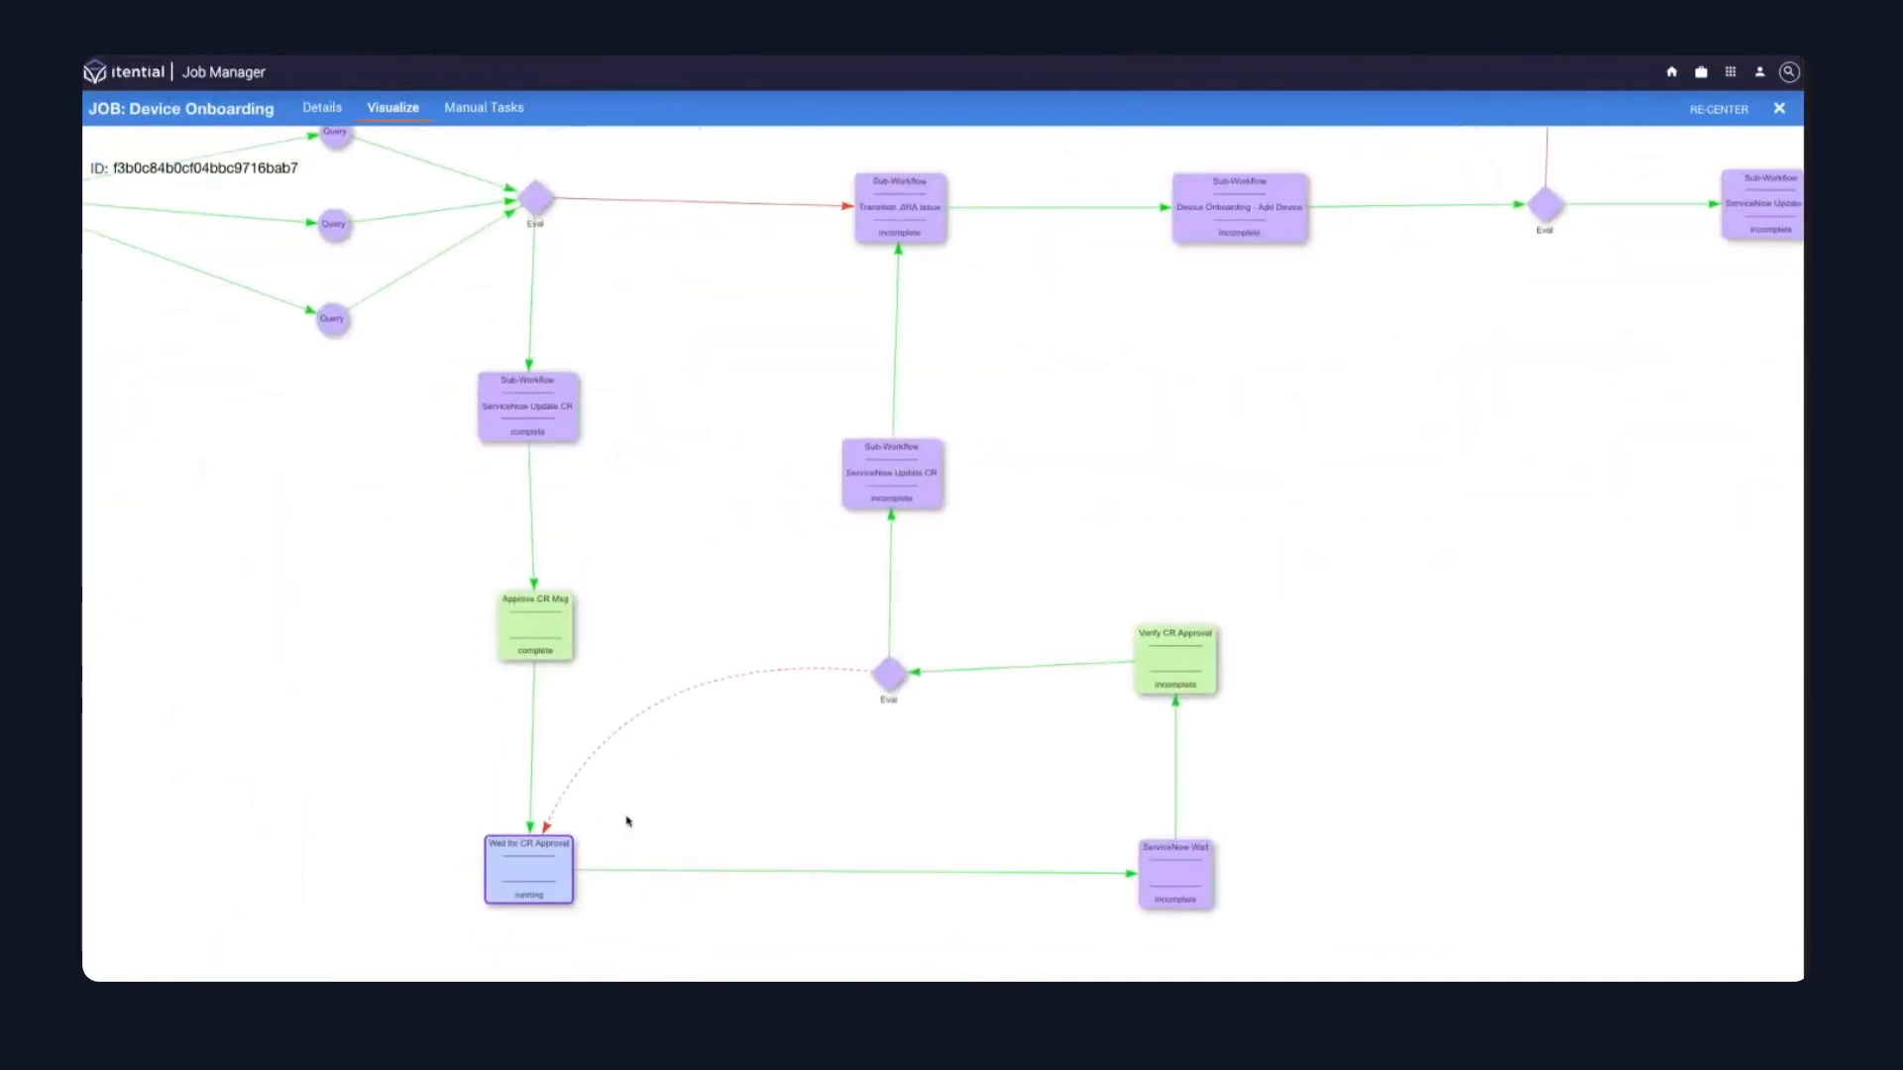
drag(628, 819, 826, 717)
scroll(757, 805, down, 1)
drag(552, 625, 850, 688)
scroll(533, 486, down, 1)
drag(507, 485, 839, 552)
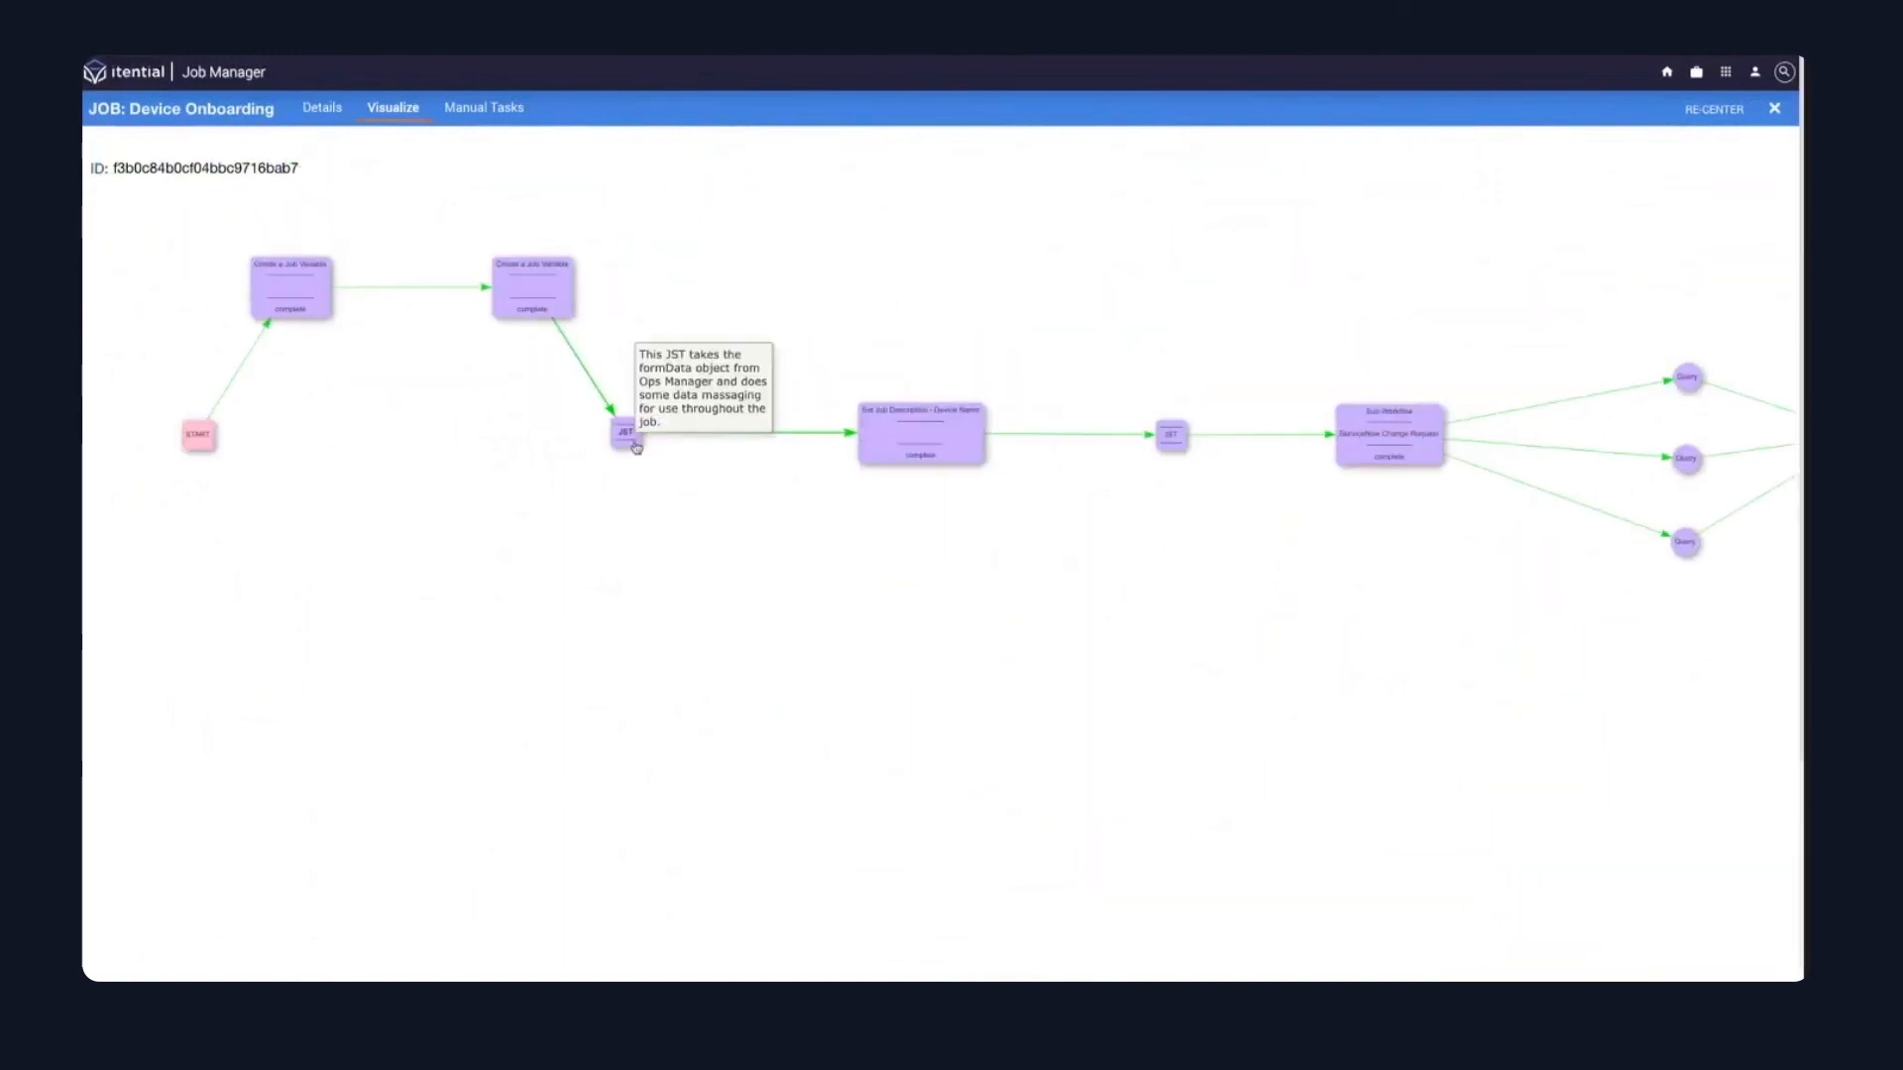
Open the task history of the first JST task after the start and examine the formData object in its incoming variables.
click(627, 434)
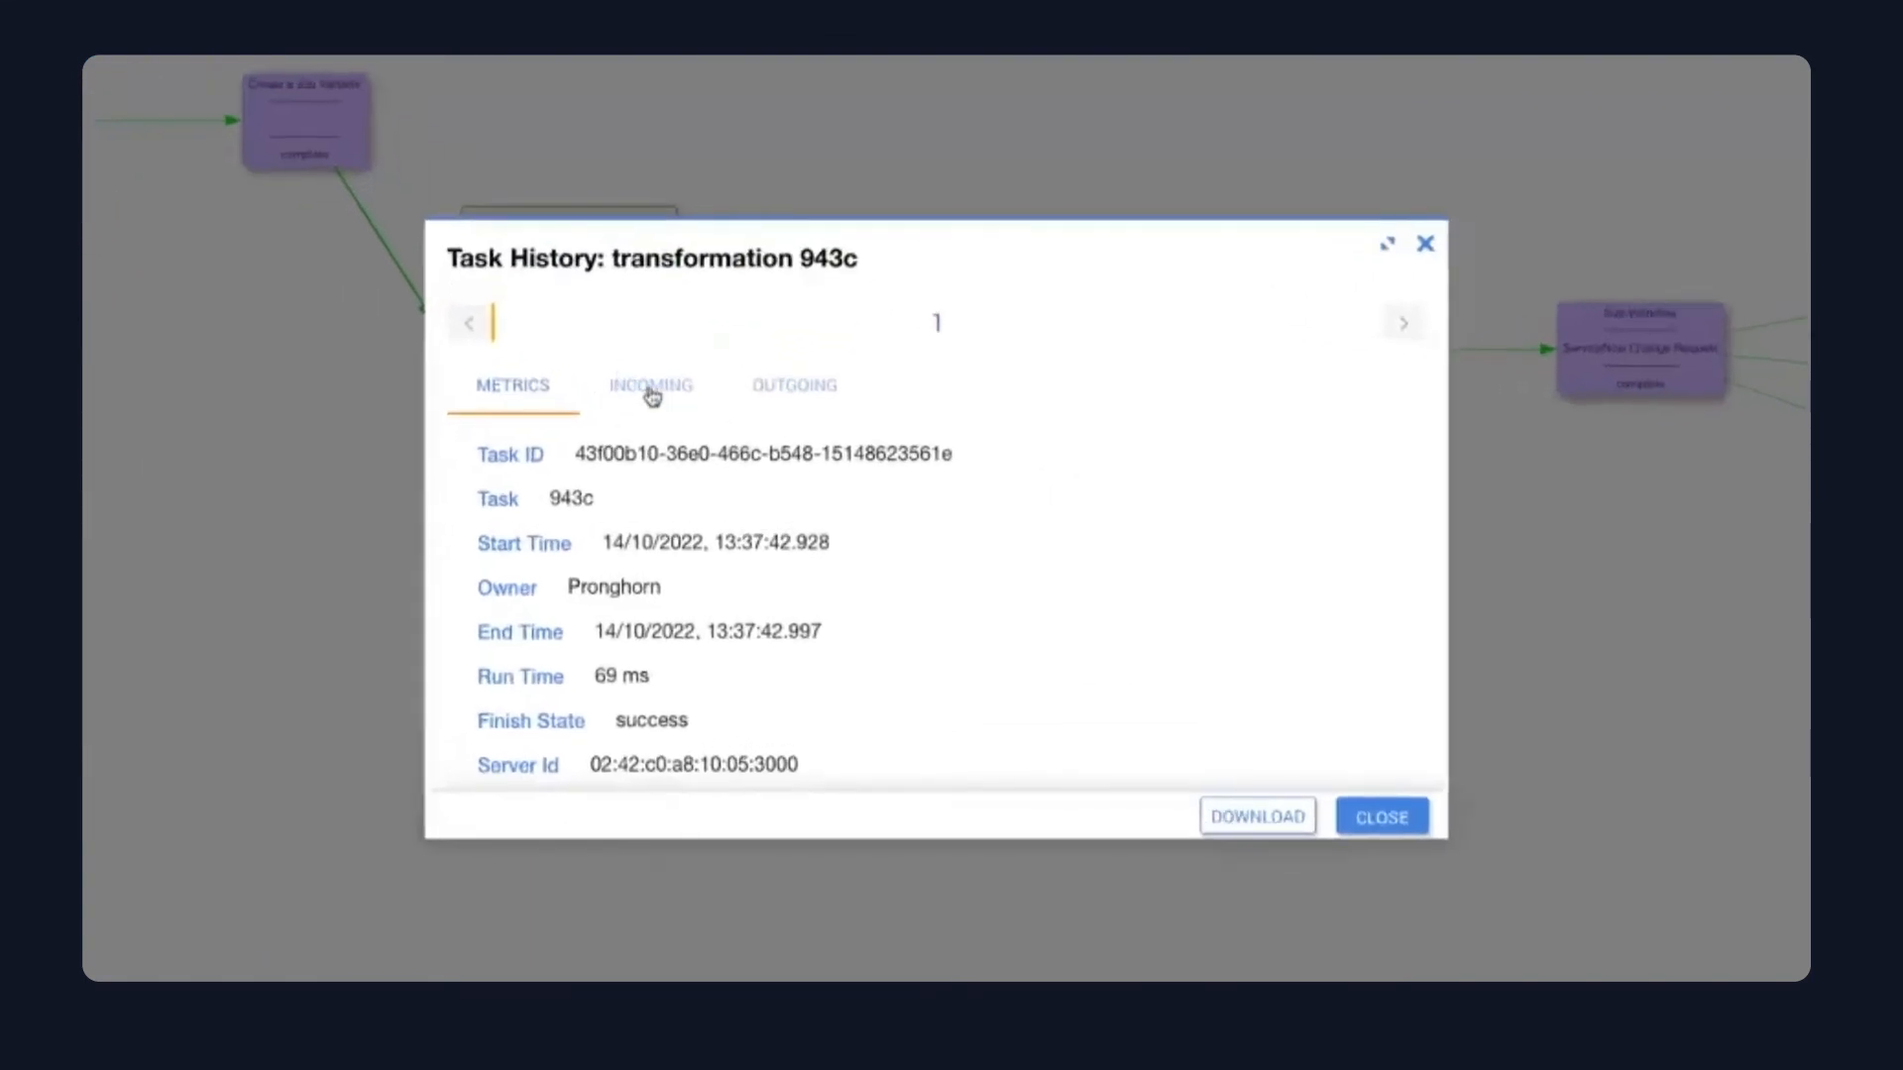
click(651, 388)
drag(635, 570, 715, 566)
scroll(716, 566, down, 1)
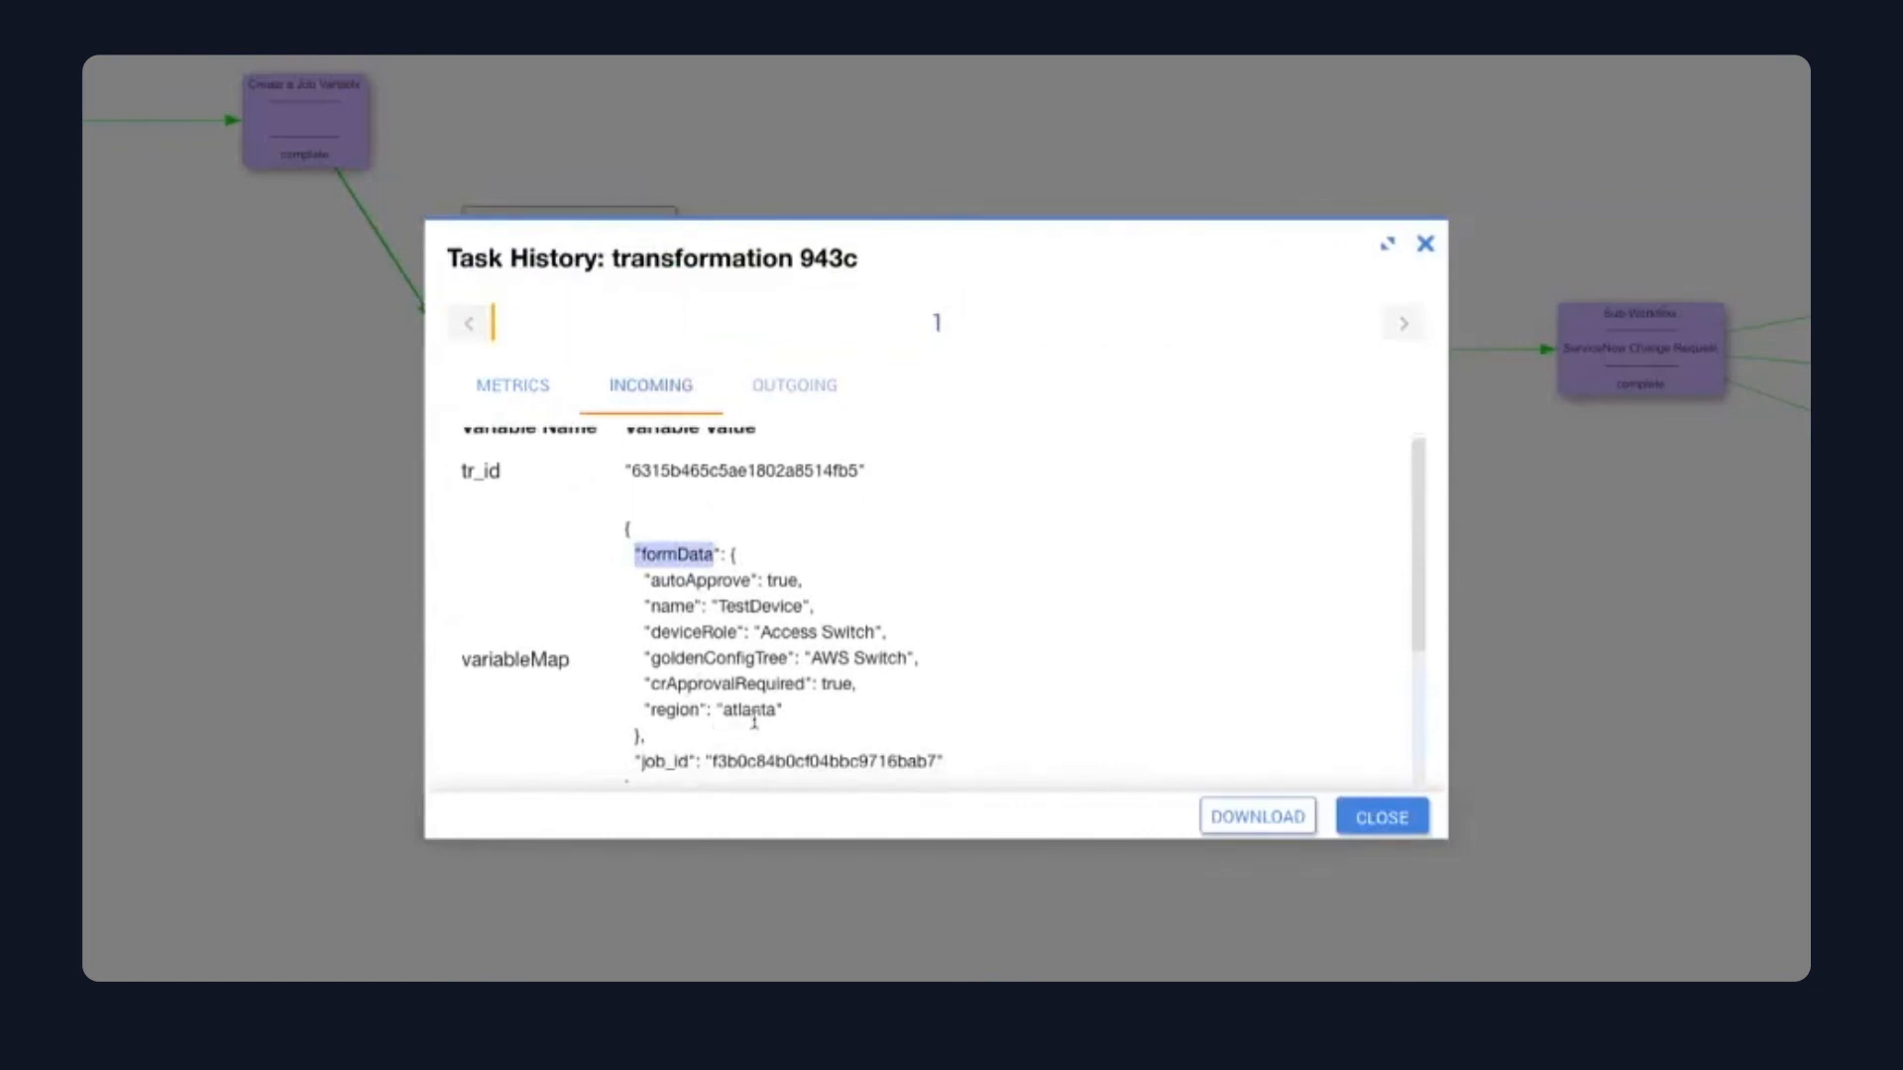